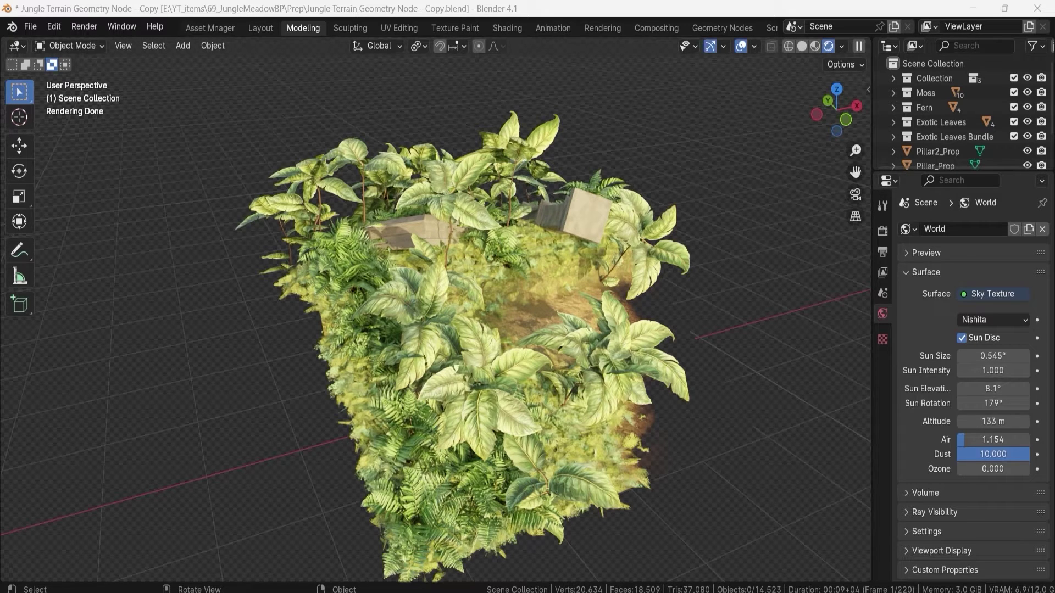
Step: Switch the viewport to Material Preview shading and add a plane mesh to the scene
{"action": "left_click", "coordinate": [519, 309]}
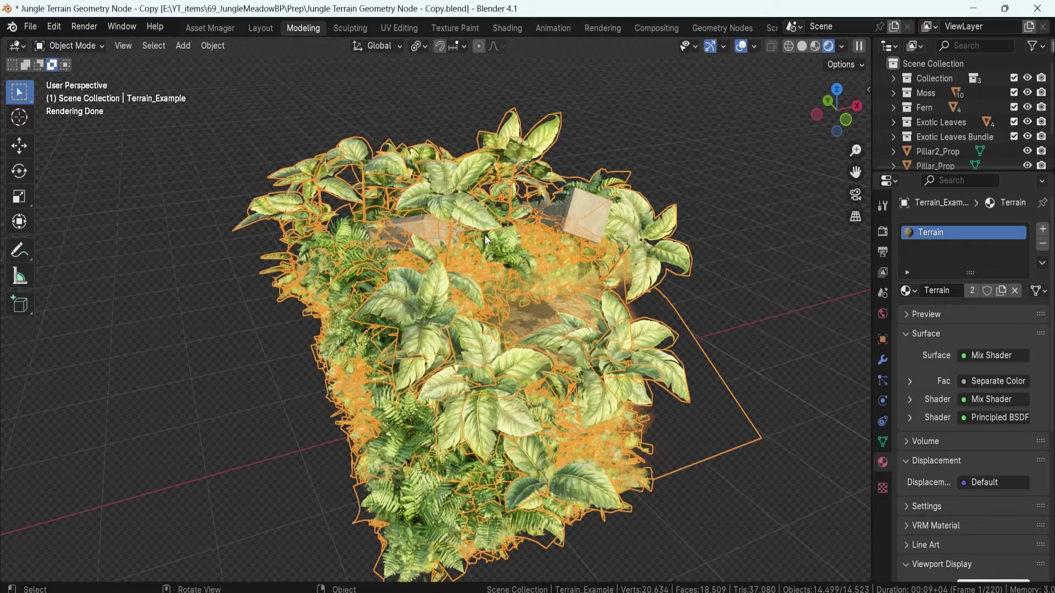
{"action": "left_click", "coordinate": [815, 45]}
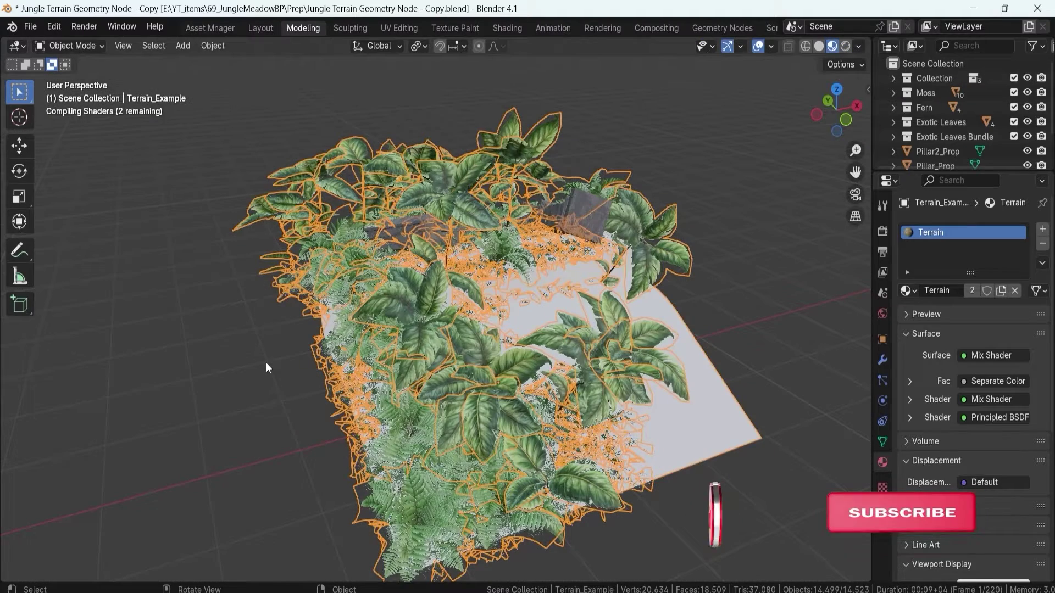
{"action": "key", "text": "shift+a"}
{"action": "mouse_move", "coordinate": [259, 314]}
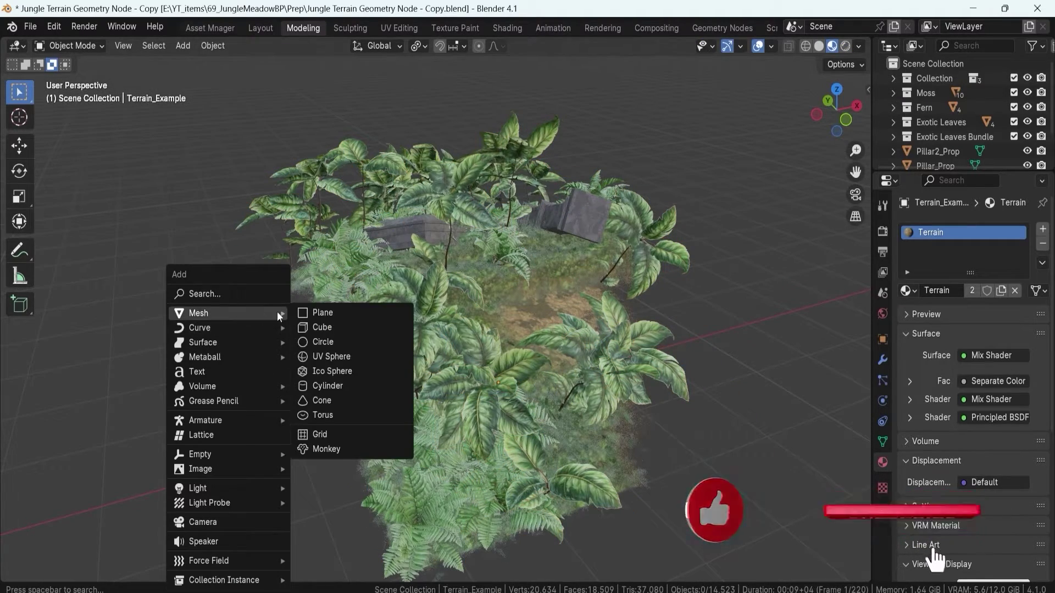
{"action": "left_click", "coordinate": [315, 313]}
Step: Move the new plane about 25.5 m along the global X axis, beyond the example terrain
{"action": "scroll", "coordinate": [389, 358], "scroll_direction": "down", "scroll_amount": 5}
{"action": "key", "text": "g"}
{"action": "key", "text": "x"}
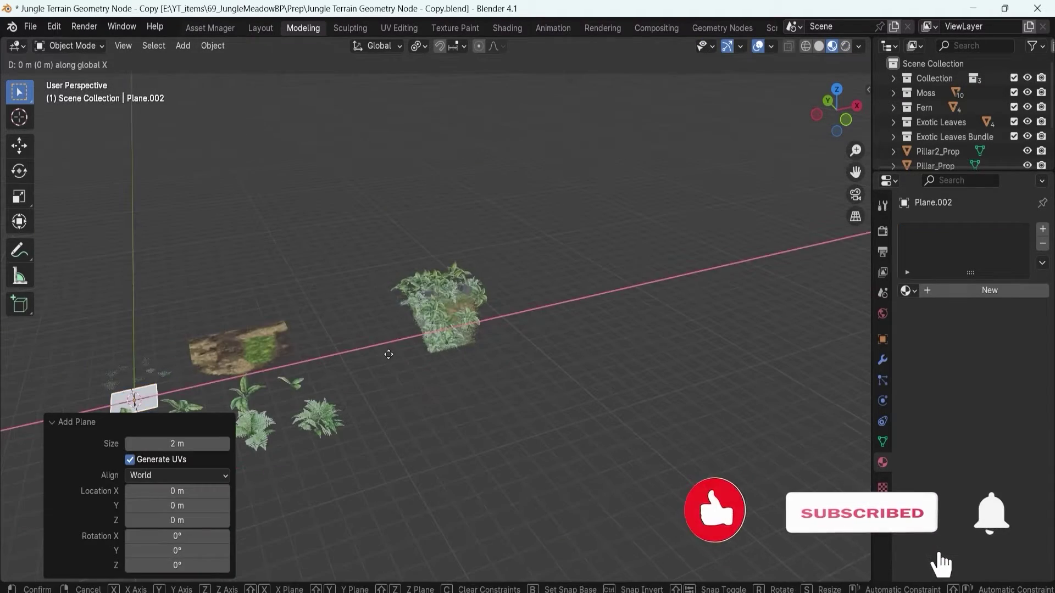
{"action": "left_click", "coordinate": [830, 278]}
{"action": "middle_click_drag", "start_coordinate": [638, 281], "coordinate": [577, 279], "text": "shift"}
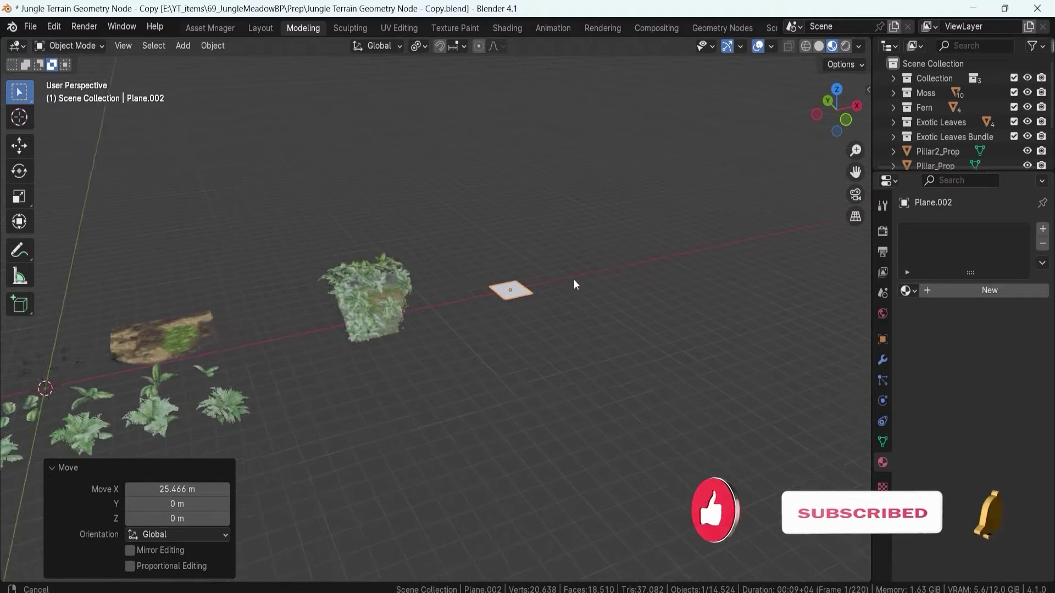
{"action": "scroll", "coordinate": [571, 283], "scroll_direction": "up", "scroll_amount": 5}
{"action": "scroll", "coordinate": [533, 355], "scroll_direction": "up", "scroll_amount": 5}
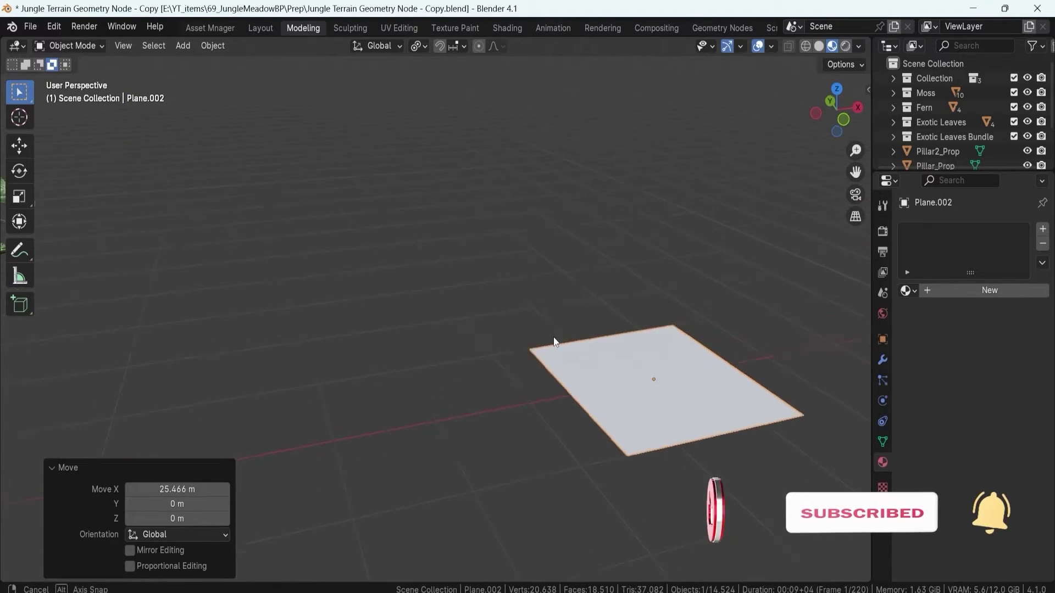
{"action": "middle_click_drag", "start_coordinate": [632, 375], "coordinate": [536, 330], "text": "shift"}
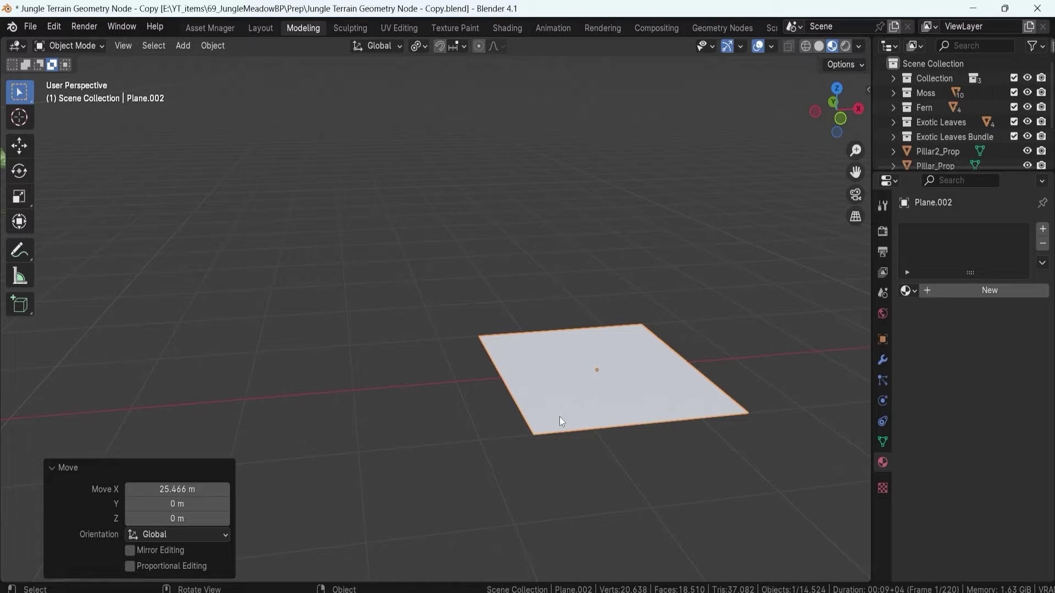
{"action": "scroll", "coordinate": [559, 417], "scroll_direction": "down", "scroll_amount": 4}
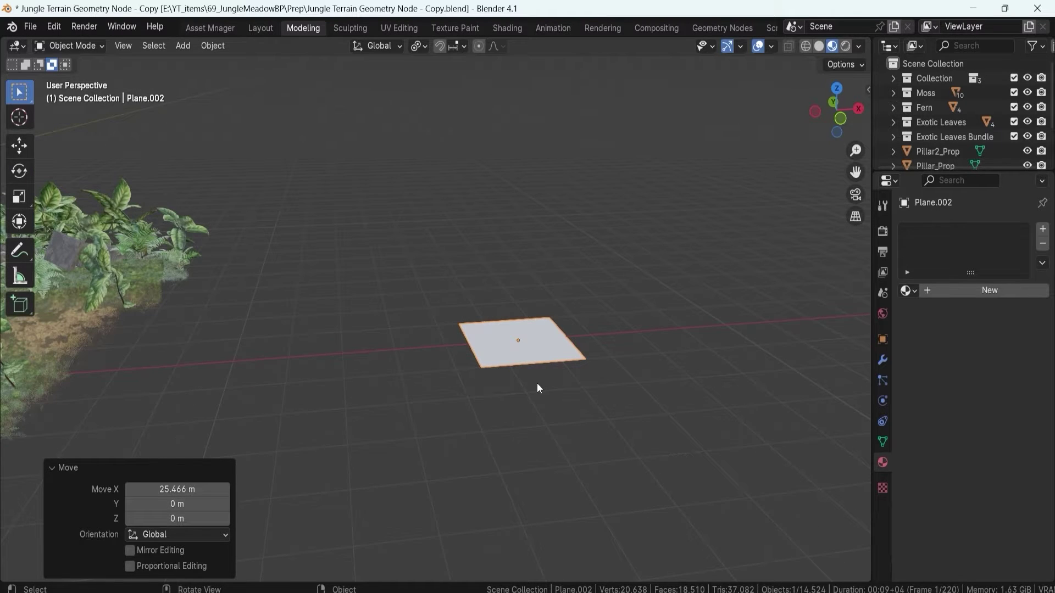
{"action": "scroll", "coordinate": [537, 384], "scroll_direction": "up", "scroll_amount": 3}
{"action": "middle_click_drag", "start_coordinate": [584, 376], "coordinate": [532, 360]}
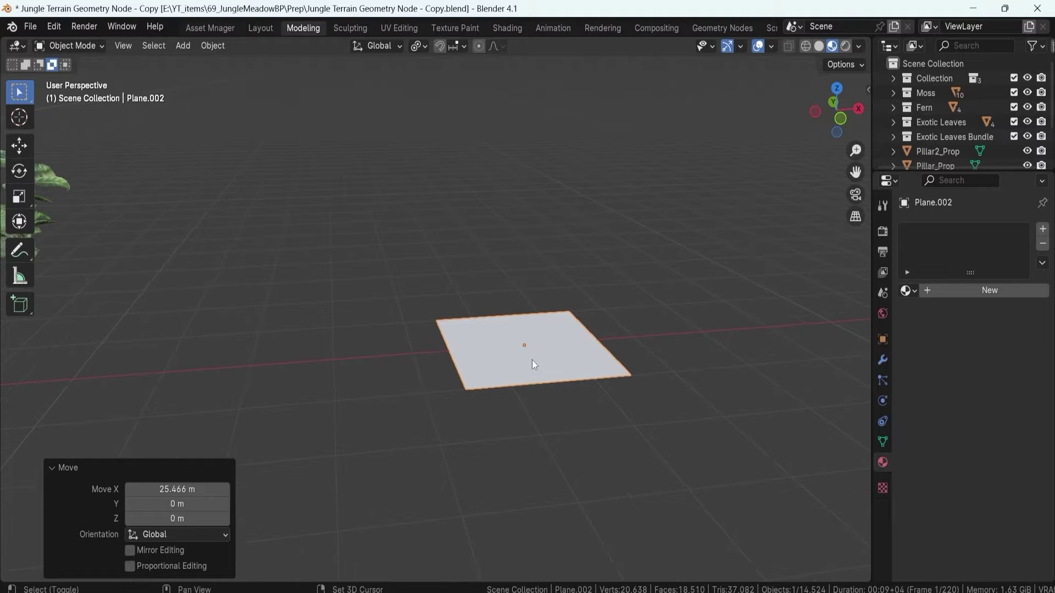
Step: Subdivide the plane's face with 10 cuts and return to Object Mode
{"action": "key", "text": "Tab"}
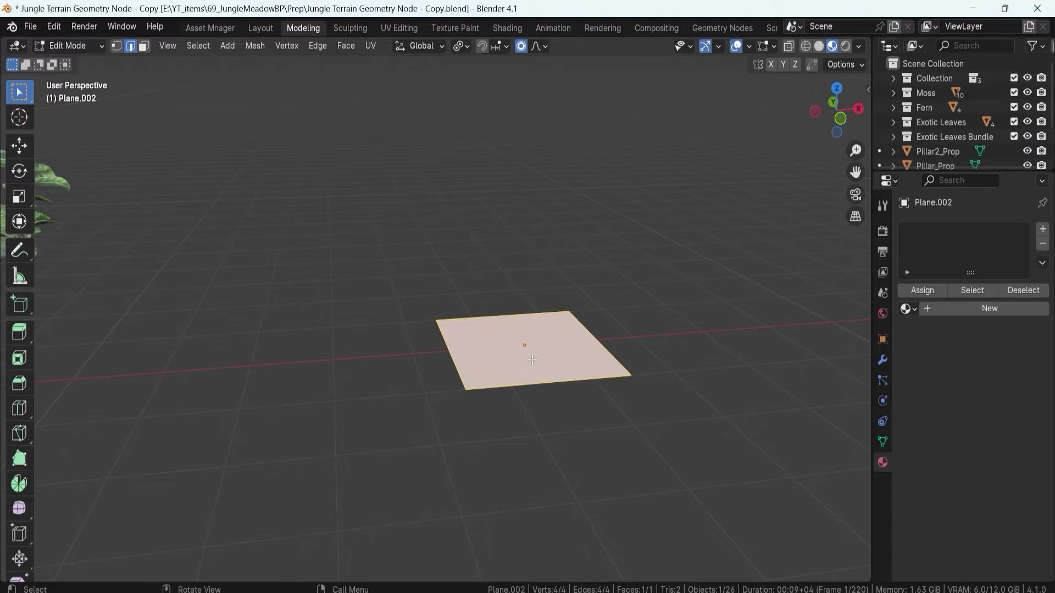
{"action": "right_click", "coordinate": [532, 359]}
{"action": "left_click", "coordinate": [486, 160]}
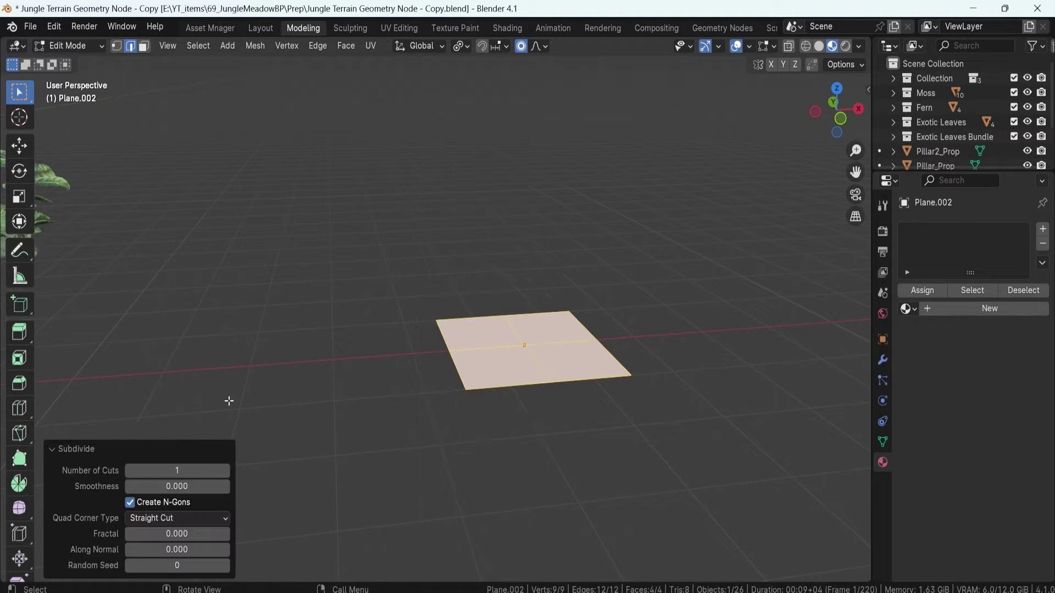
{"action": "left_click", "coordinate": [189, 466]}
{"action": "type", "text": "10"}
{"action": "key", "text": "Return"}
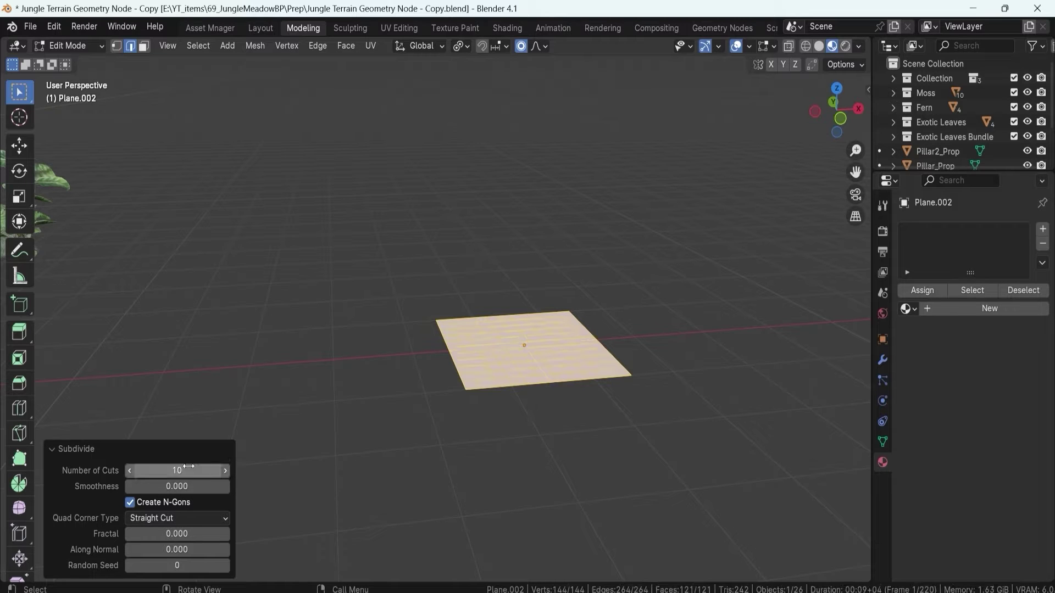
{"action": "middle_click_drag", "start_coordinate": [472, 408], "coordinate": [453, 335]}
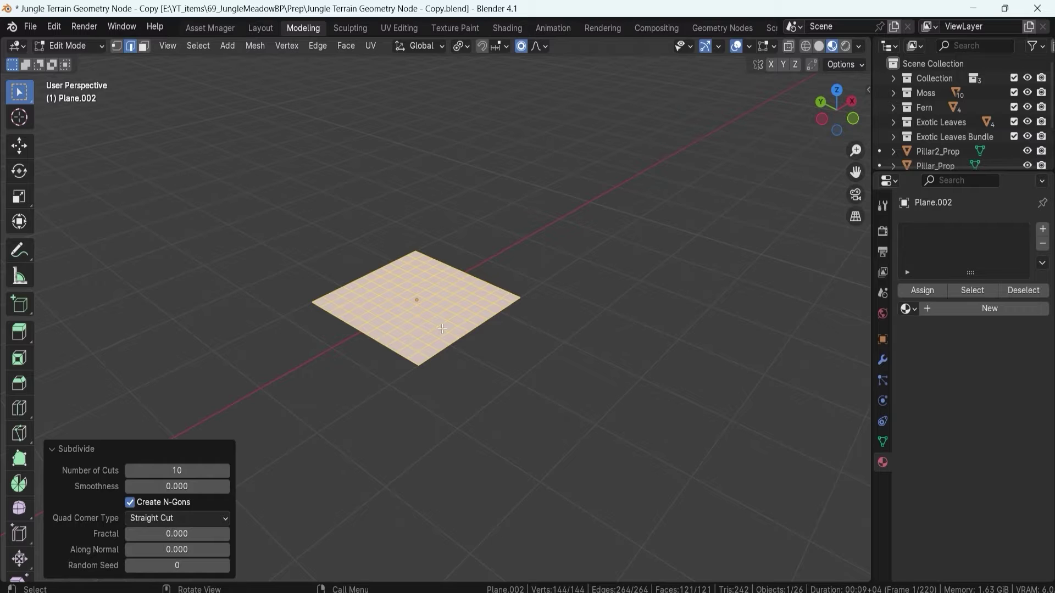
{"action": "key", "text": "Tab"}
Step: Add a Geometry Nodes modifier to the plane and assign the JungleBase node group to it
{"action": "scroll", "coordinate": [441, 329], "scroll_direction": "down", "scroll_amount": 4}
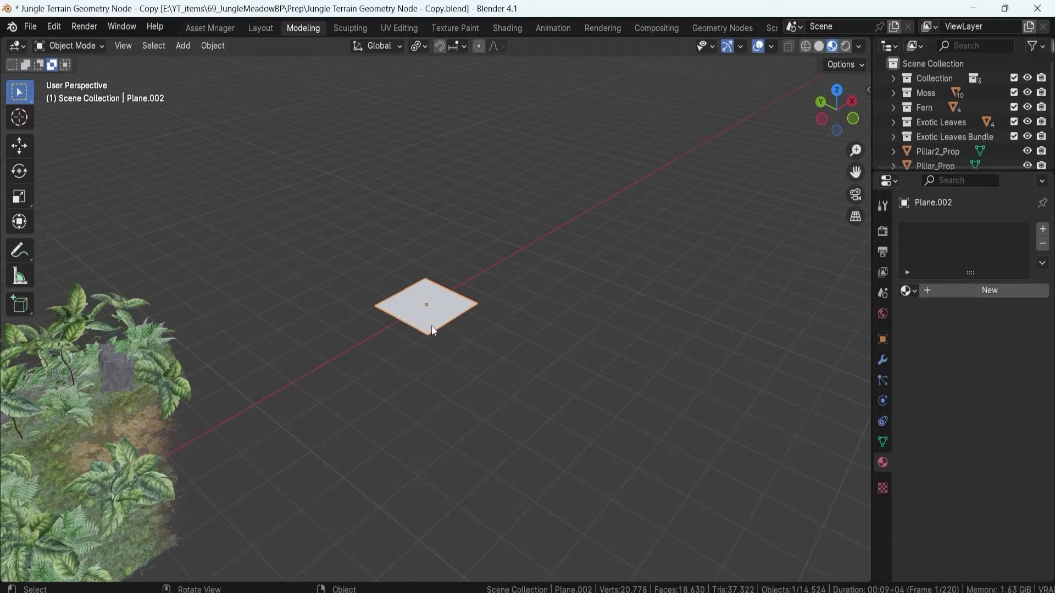
{"action": "middle_click_drag", "start_coordinate": [411, 311], "coordinate": [346, 293]}
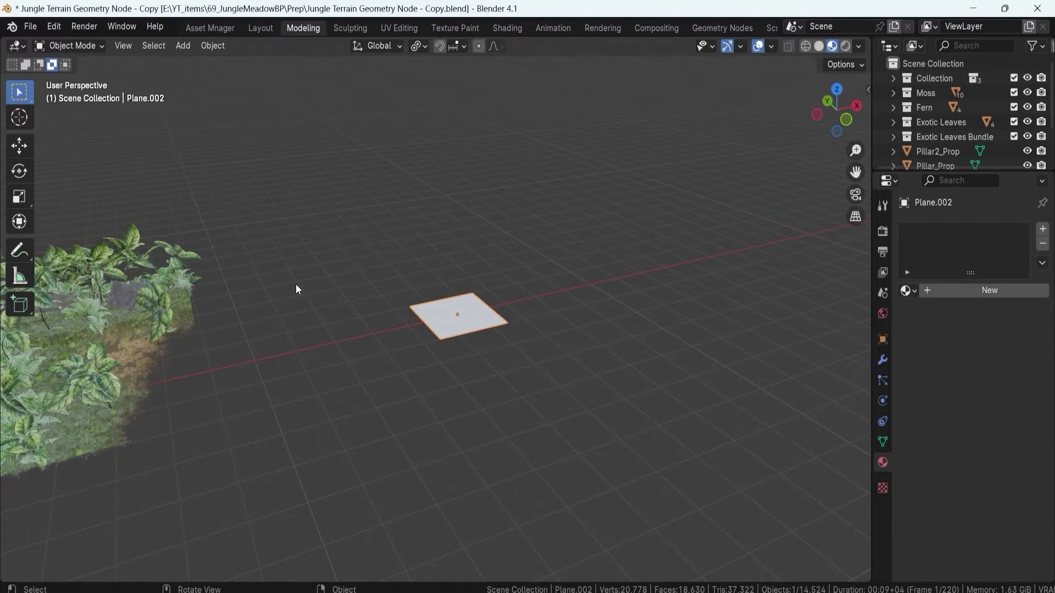
{"action": "left_click", "coordinate": [883, 360]}
{"action": "left_click", "coordinate": [957, 230]}
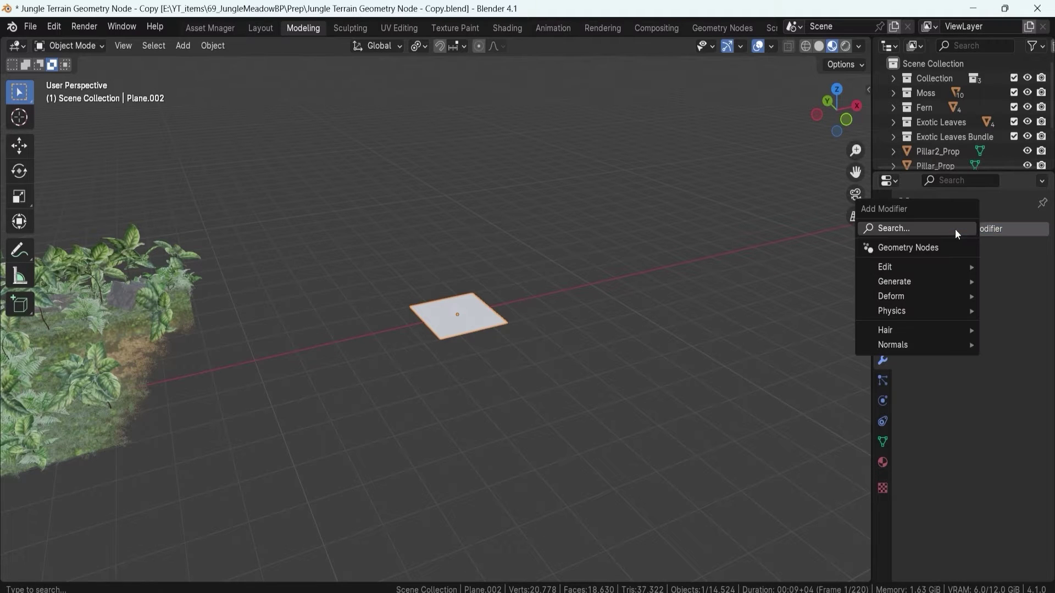
{"action": "left_click", "coordinate": [930, 248]}
{"action": "scroll", "coordinate": [604, 331], "scroll_direction": "up", "scroll_amount": 4}
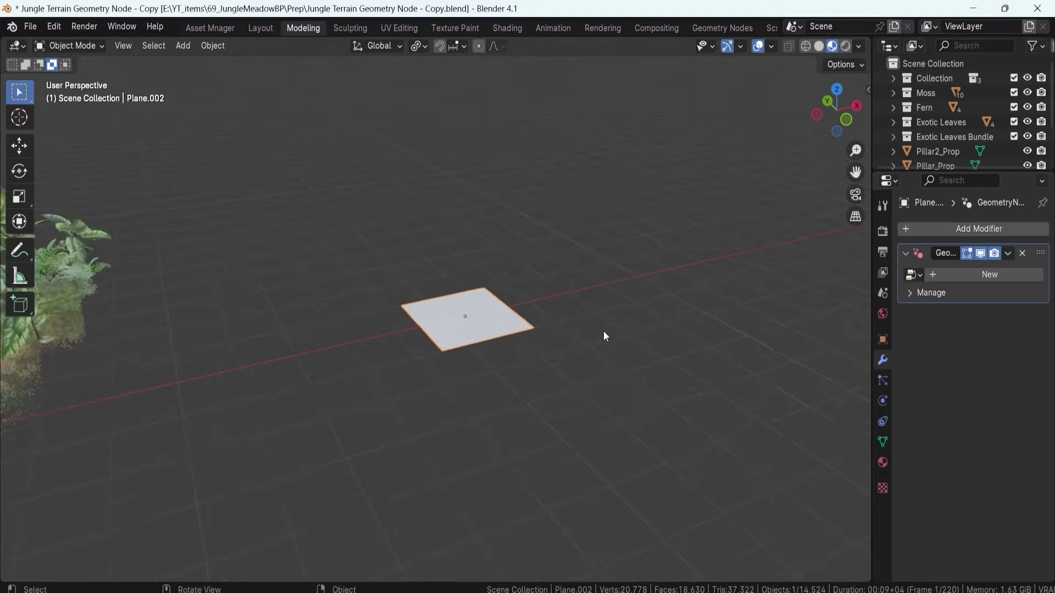
{"action": "left_click", "coordinate": [919, 273]}
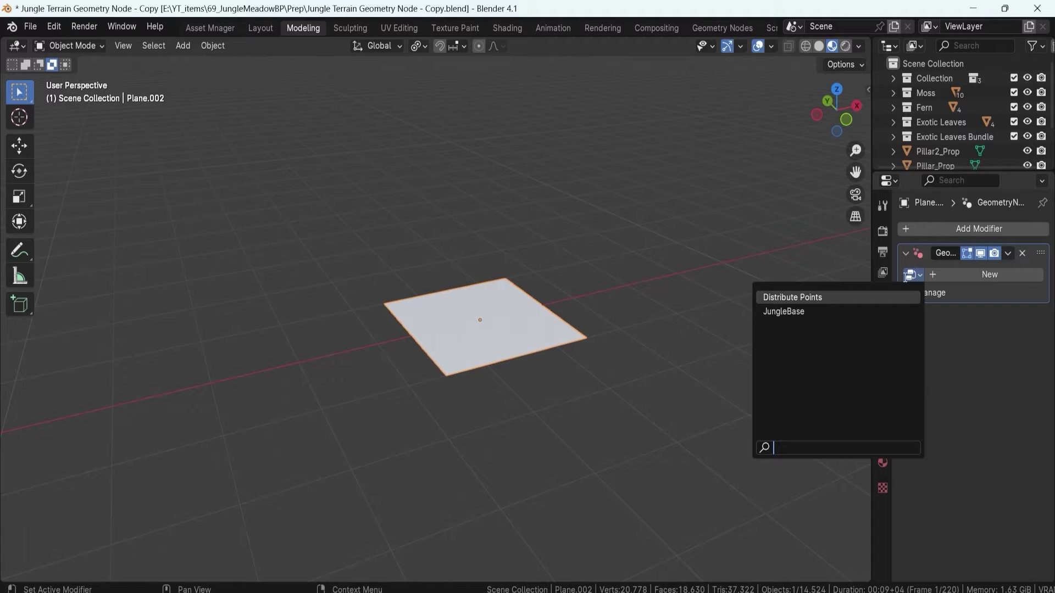
{"action": "left_click", "coordinate": [818, 311]}
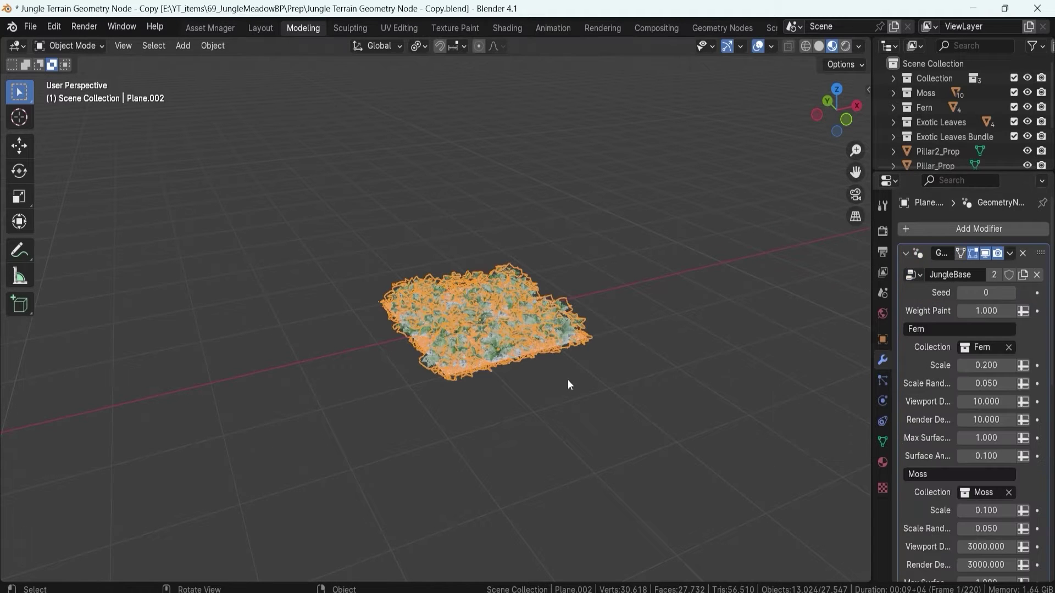
Step: Deselect the vegetation-covered plane and show the viewport in Rendered shading
{"action": "left_click", "coordinate": [638, 507]}
{"action": "middle_click_drag", "start_coordinate": [549, 318], "coordinate": [496, 266], "text": "shift"}
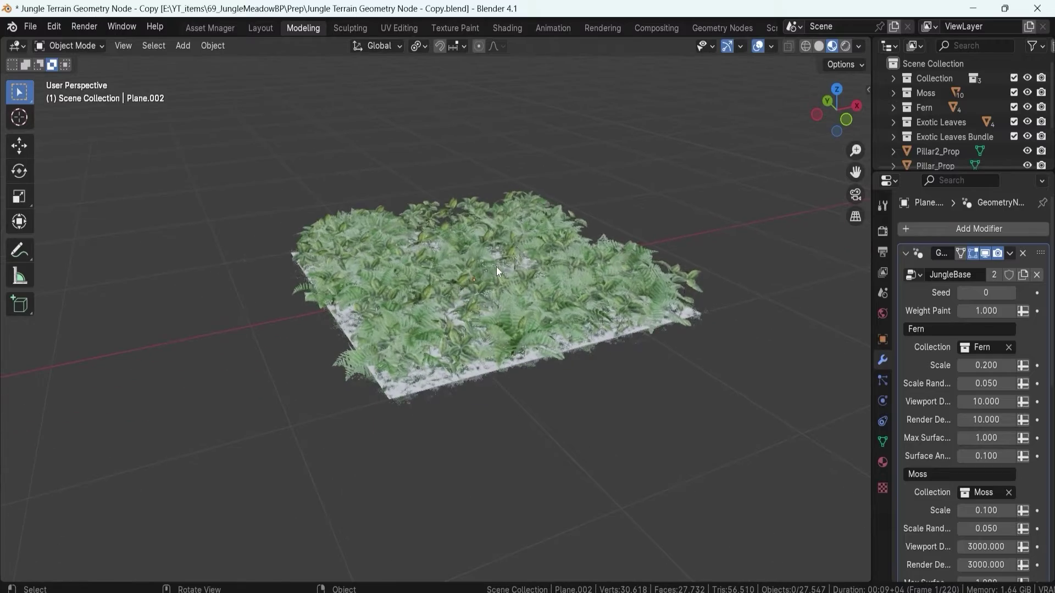
{"action": "scroll", "coordinate": [495, 329], "scroll_direction": "up", "scroll_amount": 2}
{"action": "left_click", "coordinate": [495, 328]}
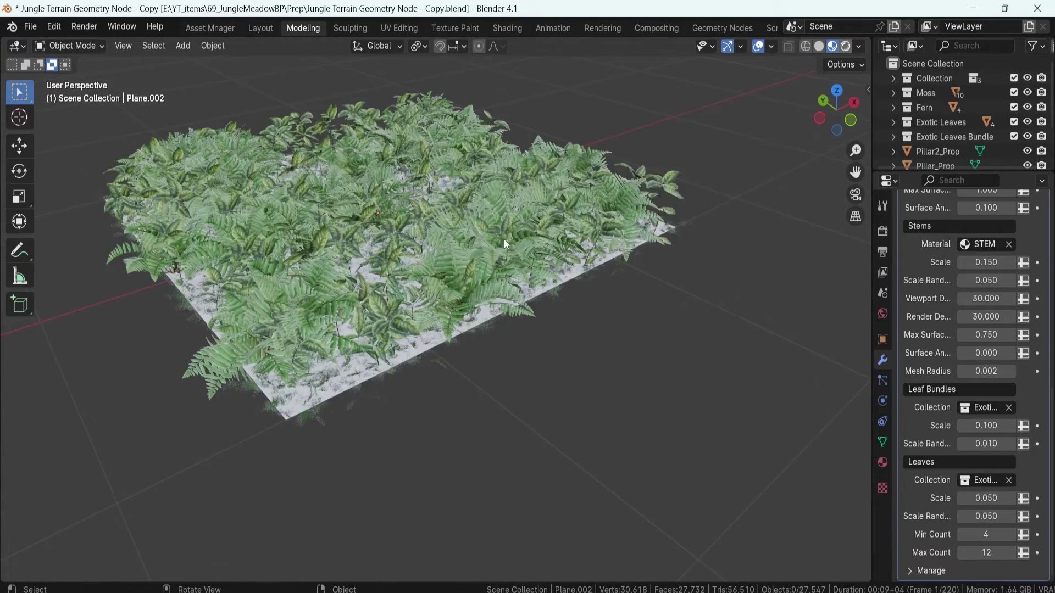
{"action": "key", "text": "z"}
{"action": "left_click", "coordinate": [502, 213]}
{"action": "middle_click_drag", "start_coordinate": [624, 336], "coordinate": [726, 410], "text": "shift"}
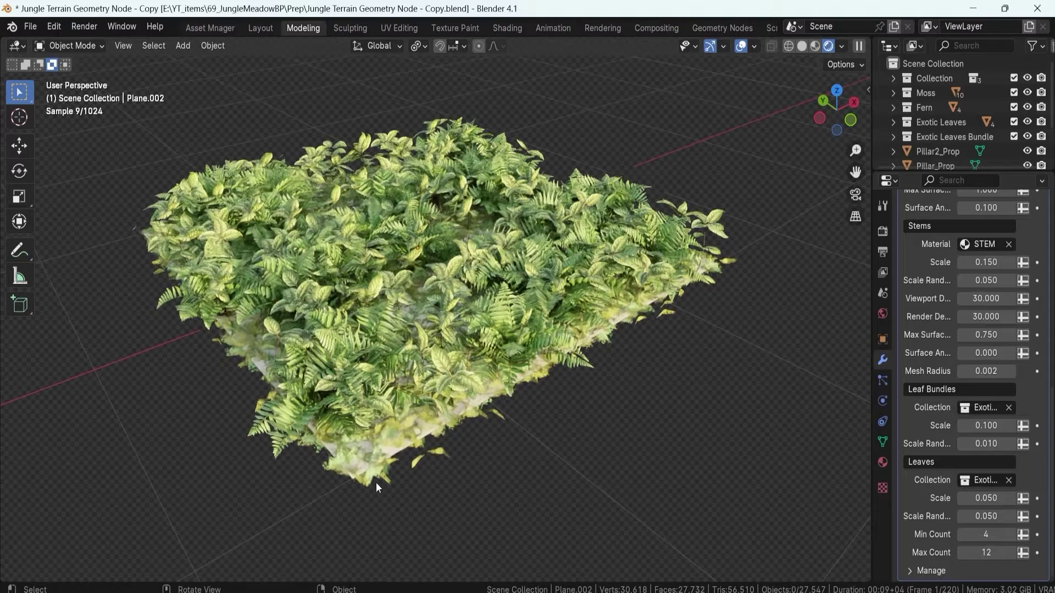
{"action": "scroll", "coordinate": [384, 476], "scroll_direction": "up", "scroll_amount": 2}
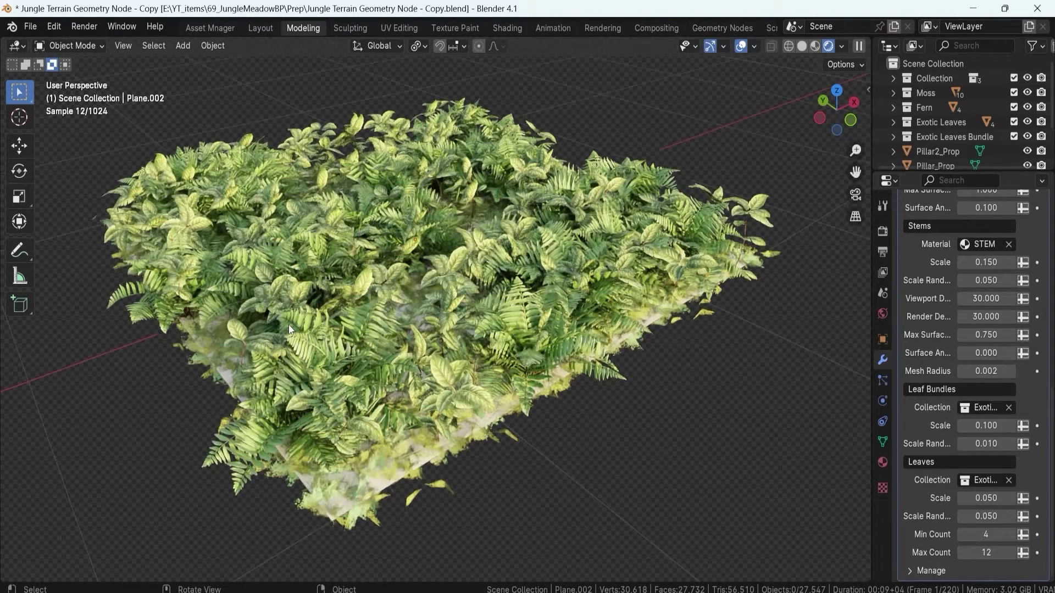
Step: Examine the Max Bounces values under Light Paths in the Cycles render settings
{"action": "left_click", "coordinate": [883, 232]}
{"action": "scroll", "coordinate": [960, 325], "scroll_direction": "up", "scroll_amount": 10}
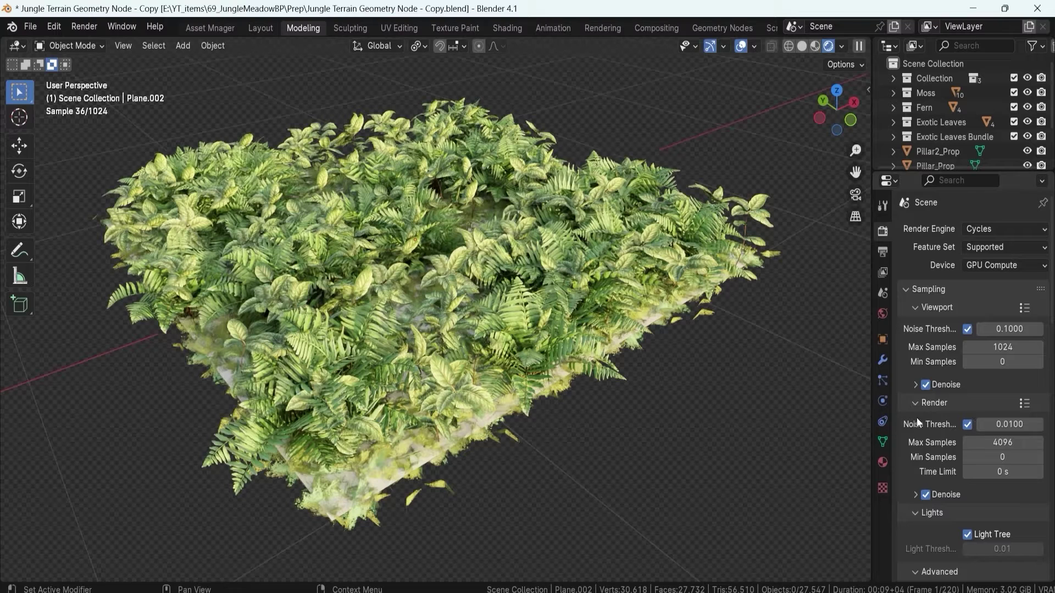
{"action": "scroll", "coordinate": [918, 418], "scroll_direction": "down", "scroll_amount": 6}
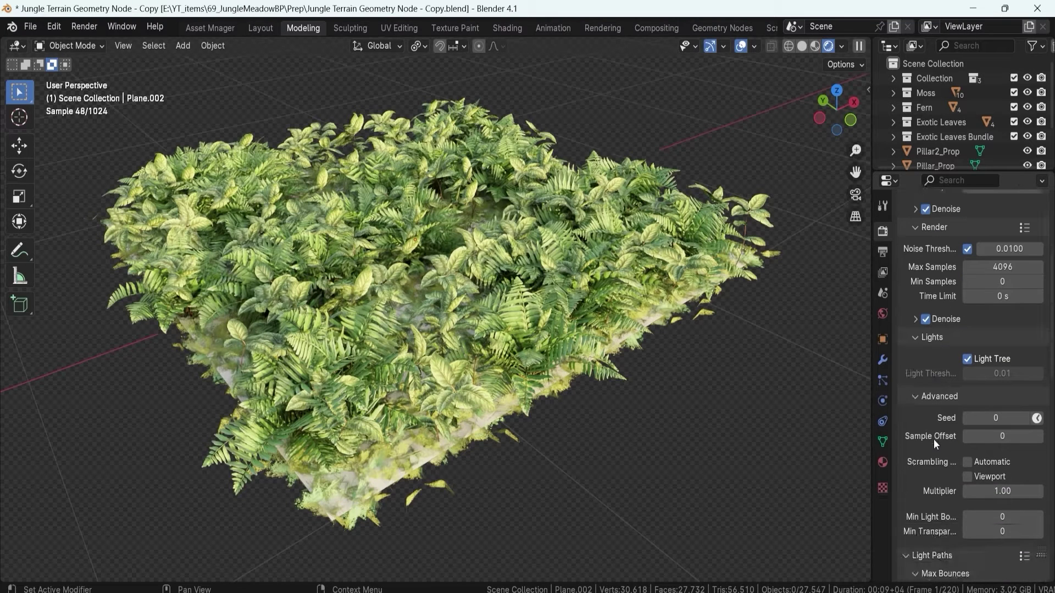
{"action": "scroll", "coordinate": [934, 435], "scroll_direction": "down", "scroll_amount": 7}
{"action": "scroll", "coordinate": [934, 447], "scroll_direction": "down", "scroll_amount": 2}
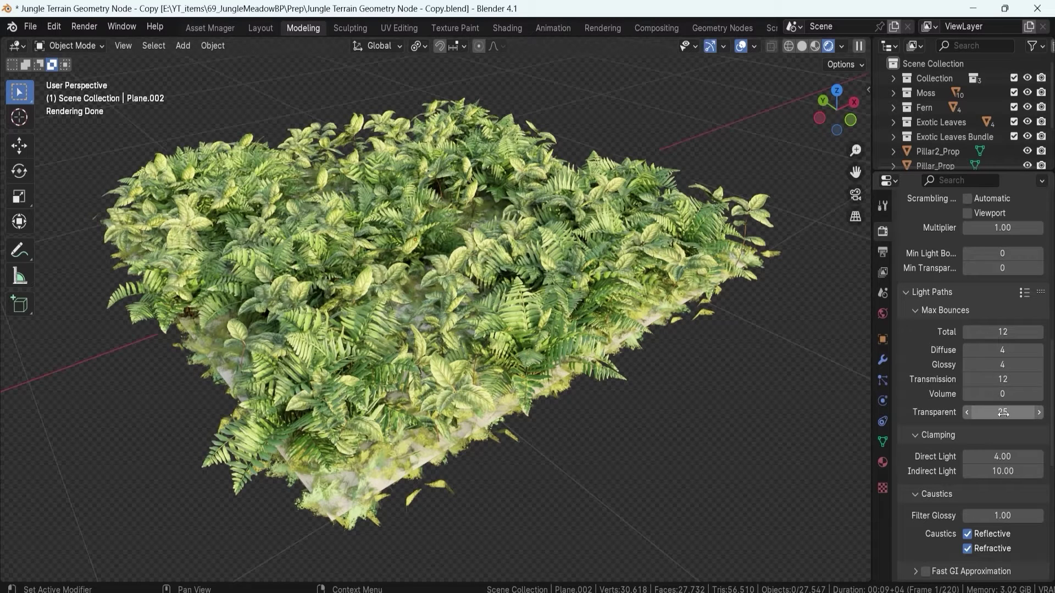
{"action": "scroll", "coordinate": [421, 356], "scroll_direction": "up", "scroll_amount": 2}
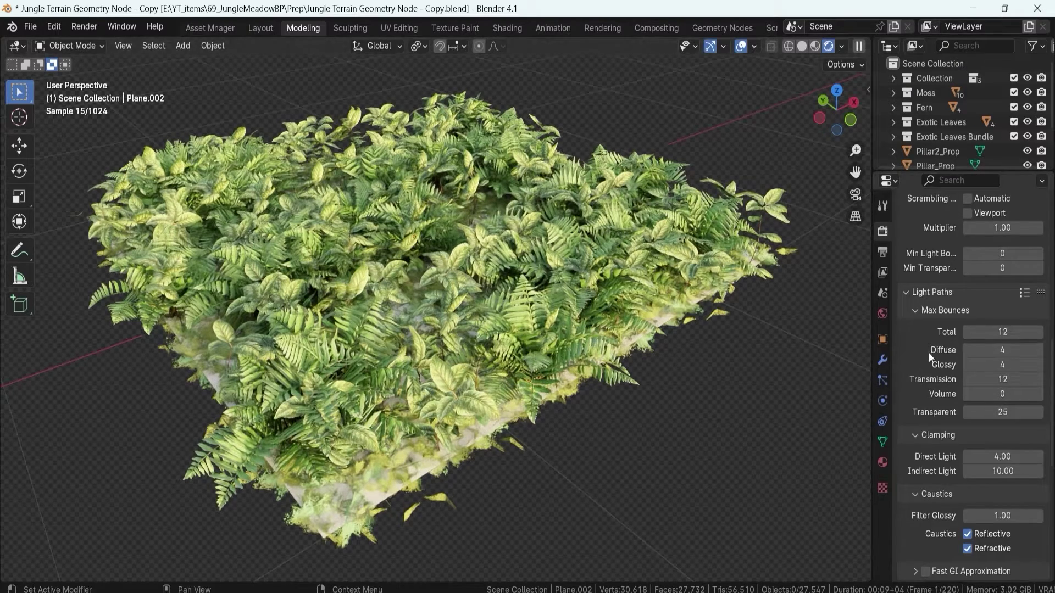
Step: Test the foliage rendering with Transparent max bounces at 1, and restore the value to 25
{"action": "left_click", "coordinate": [995, 413]}
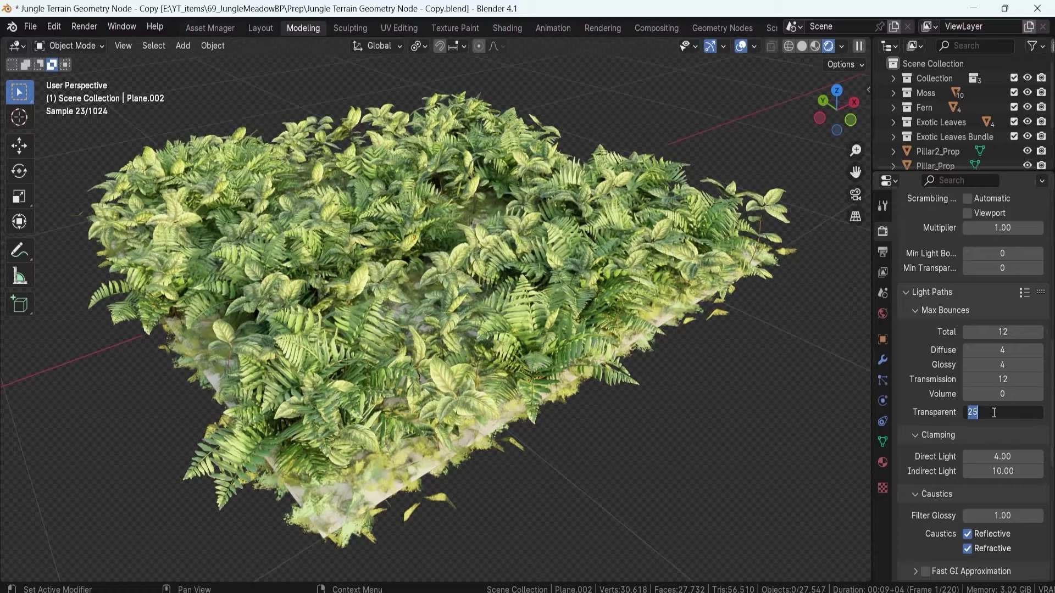
{"action": "type", "text": "1"}
{"action": "key", "text": "Return"}
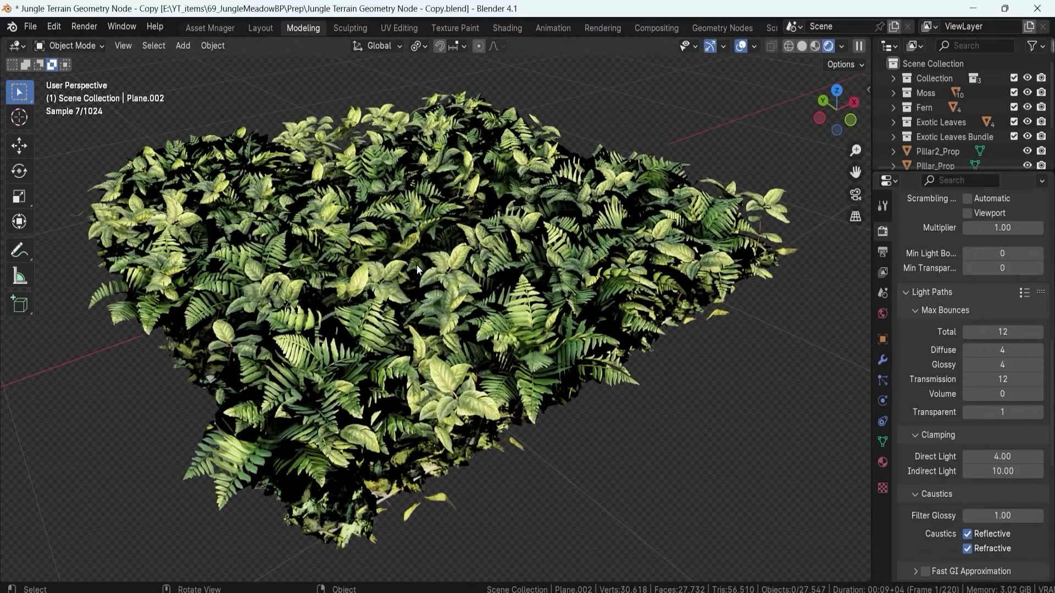
{"action": "left_click", "coordinate": [1015, 408]}
{"action": "type", "text": "25"}
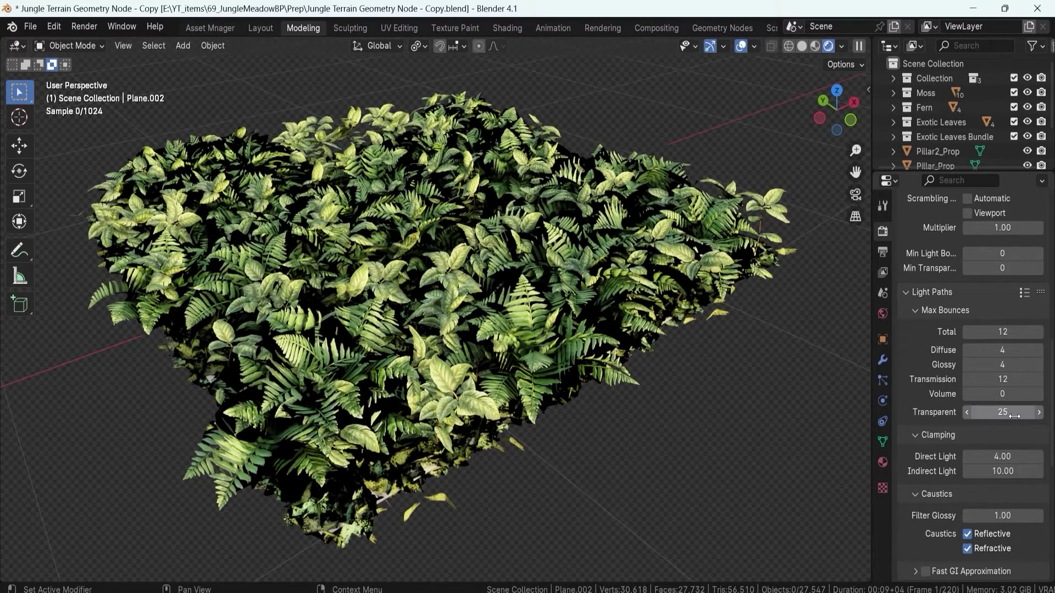
{"action": "key", "text": "Return"}
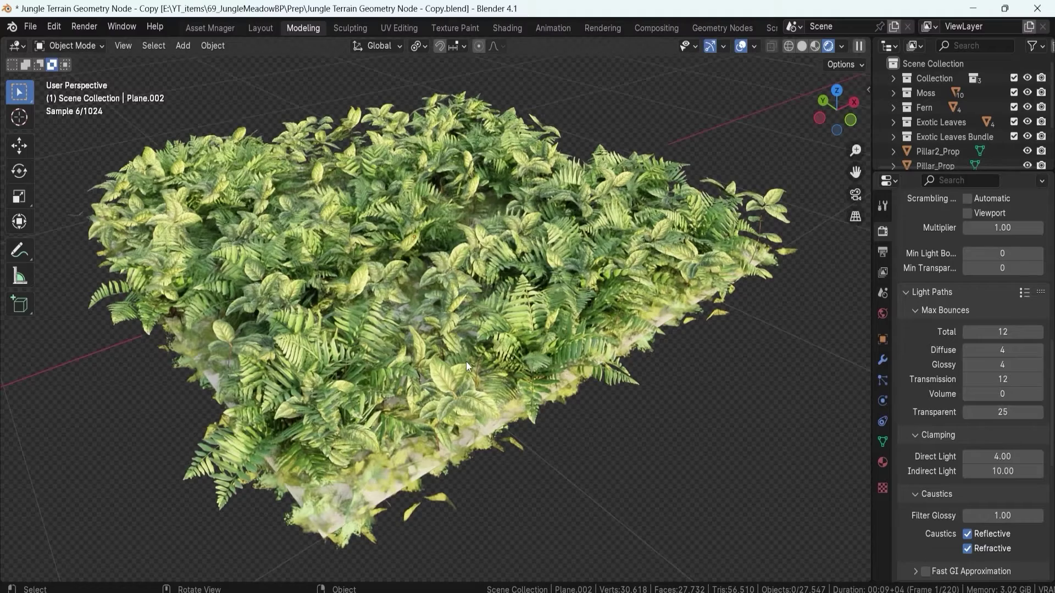
{"action": "scroll", "coordinate": [475, 331], "scroll_direction": "down", "scroll_amount": 2}
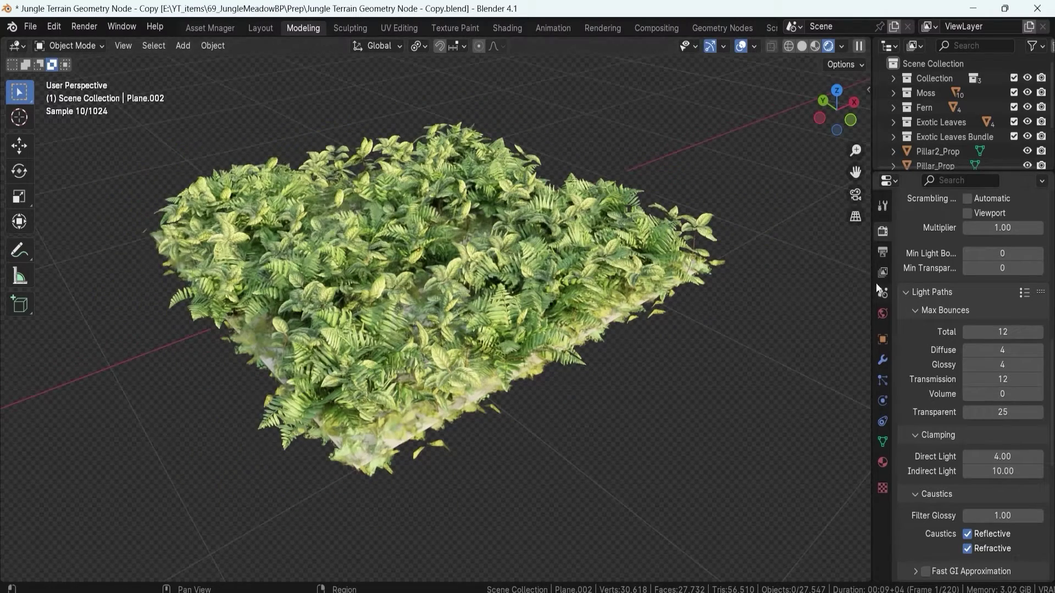
Step: Show the beginning of the plane's JungleBase modifier settings and enlarge the Outliner to list all scene objects
{"action": "left_click", "coordinate": [883, 360]}
{"action": "scroll", "coordinate": [938, 443], "scroll_direction": "up", "scroll_amount": 8}
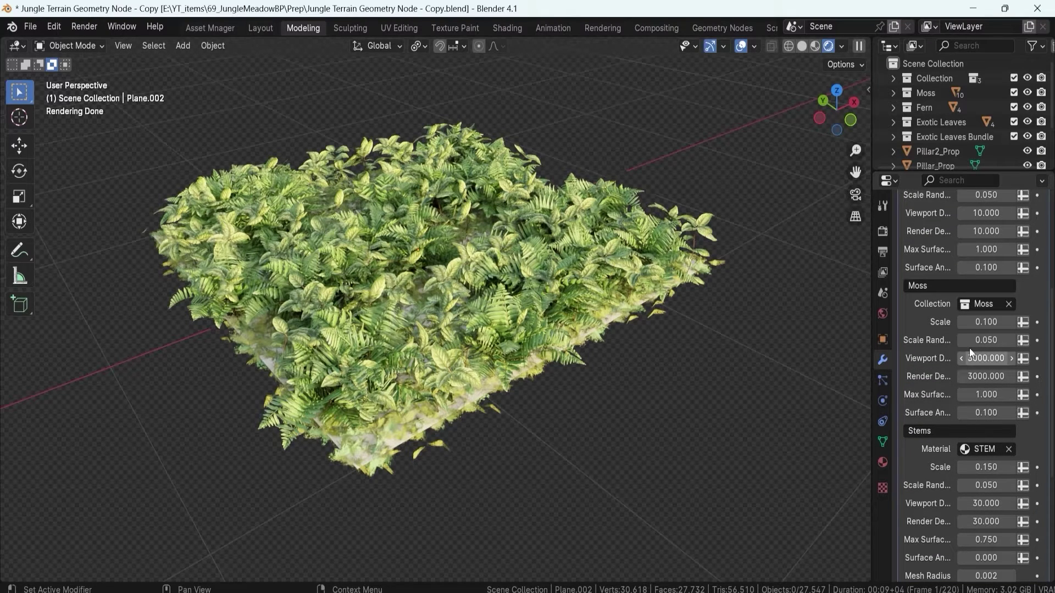
{"action": "scroll", "coordinate": [975, 340], "scroll_direction": "up", "scroll_amount": 7}
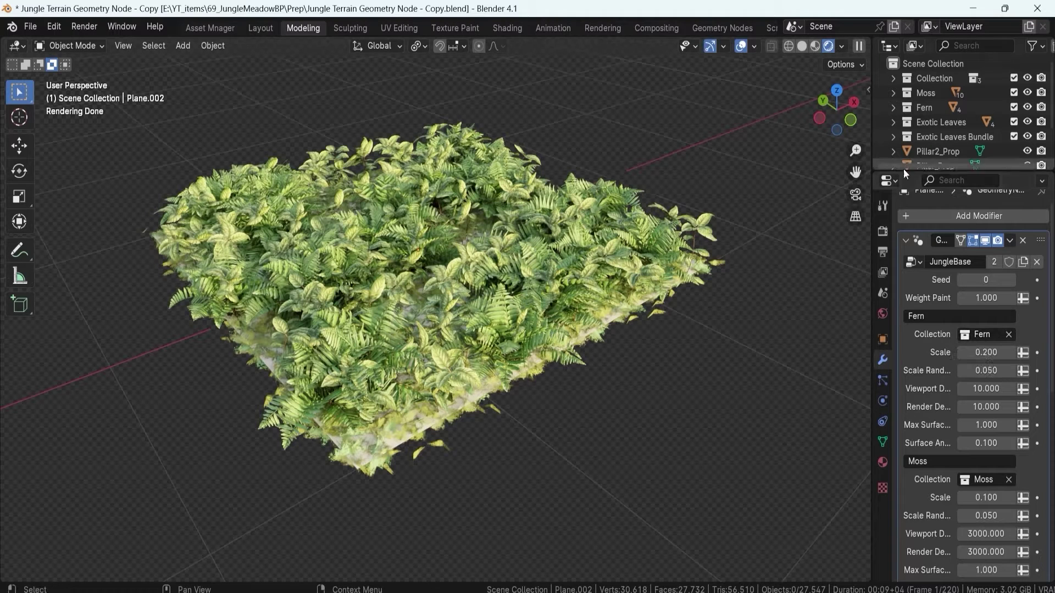
{"action": "left_click_drag", "start_coordinate": [905, 171], "coordinate": [906, 243]}
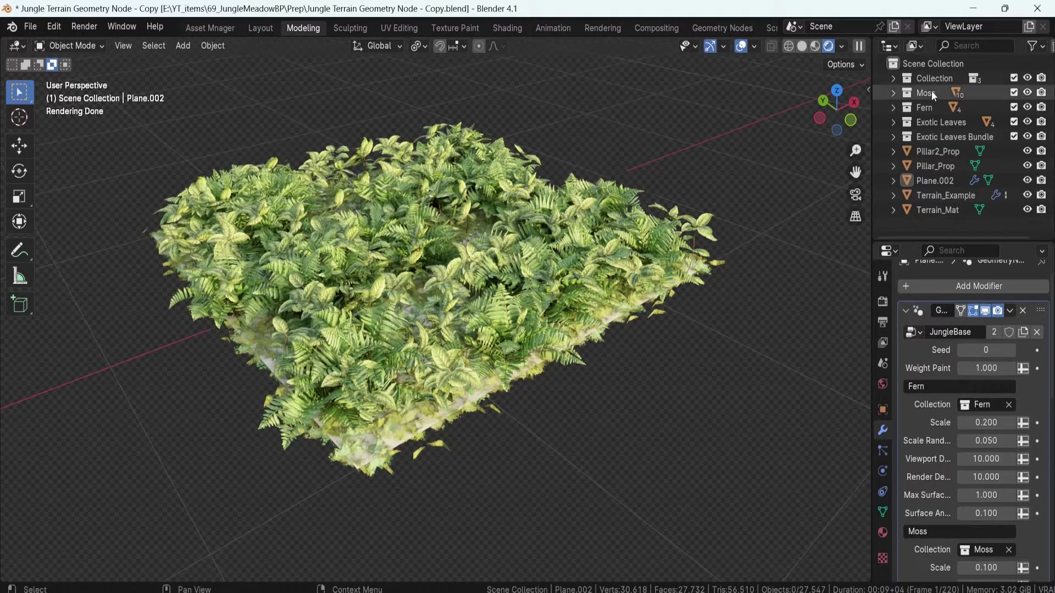
Step: Go through the scene's asset collections: Collection, Moss, Fern, Exotic Leaves and Exotic Leaves Bundle
{"action": "left_click", "coordinate": [926, 80]}
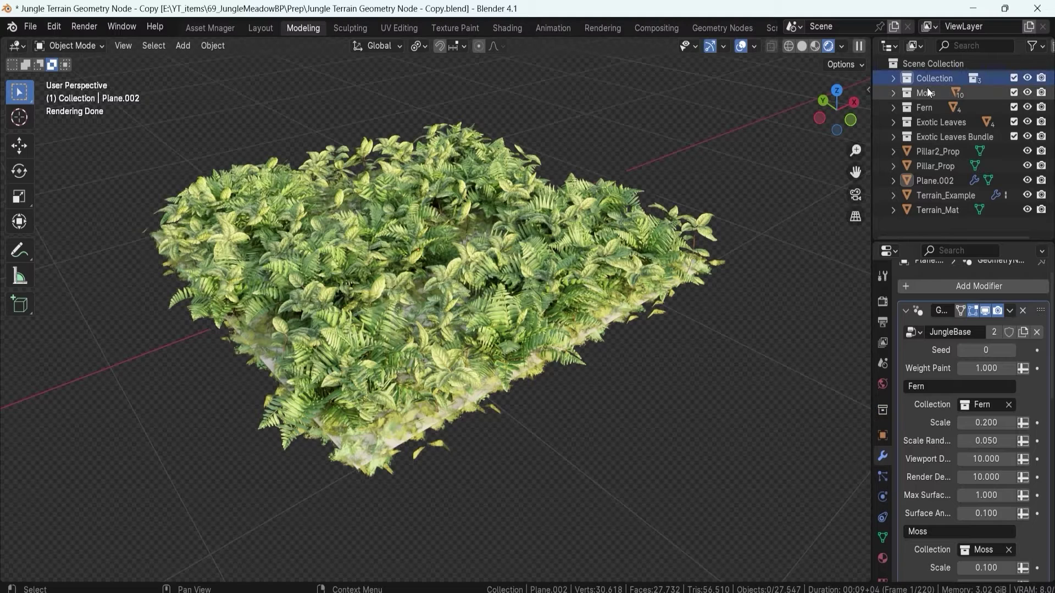
{"action": "left_click", "coordinate": [927, 93]}
{"action": "left_click", "coordinate": [928, 108]}
{"action": "left_click", "coordinate": [931, 123]}
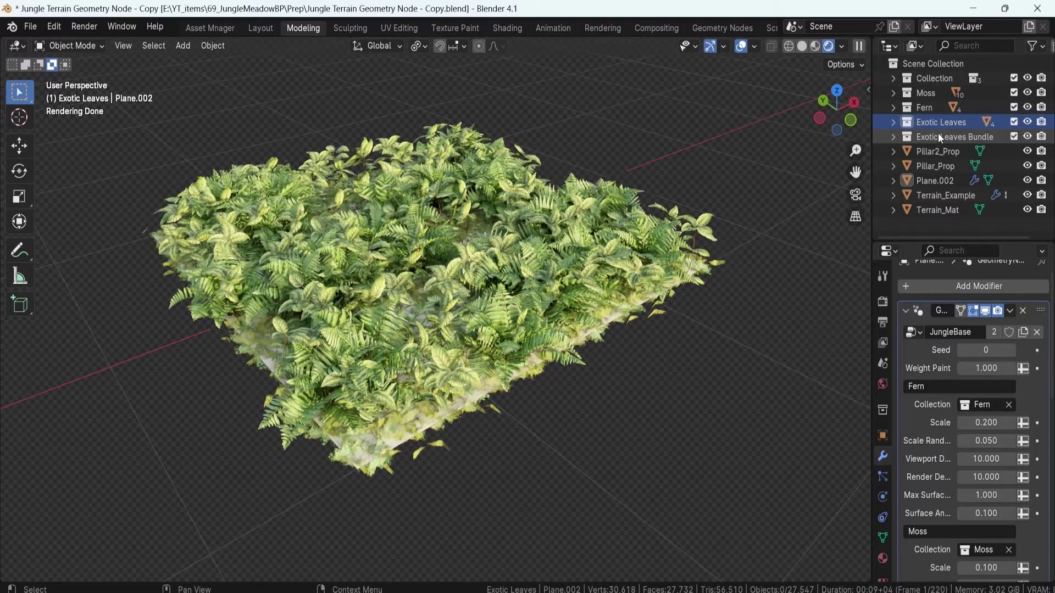
{"action": "left_click", "coordinate": [937, 134]}
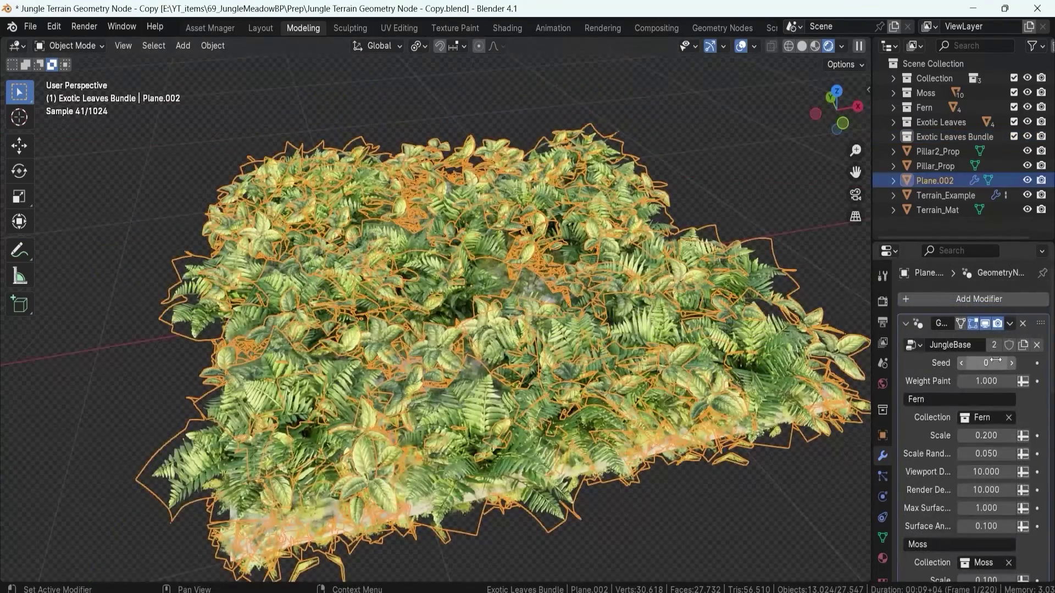
Step: Set the JungleBase Seed to 1 on the plane, and deselect the plane to inspect the new plant distribution
{"action": "middle_click_drag", "start_coordinate": [548, 377], "coordinate": [440, 300]}
{"action": "left_click", "coordinate": [1013, 363]}
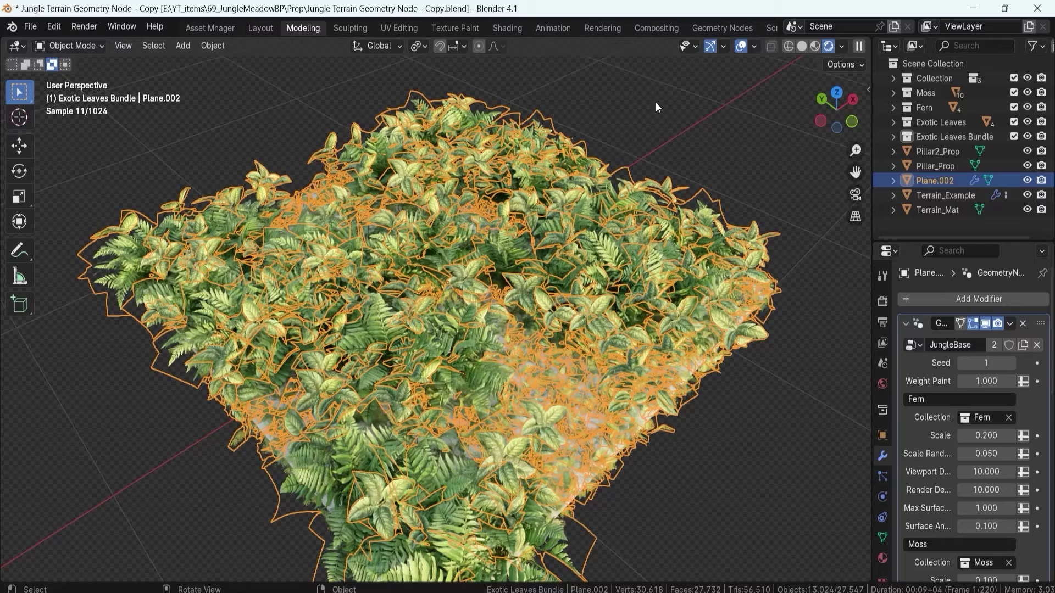
{"action": "key", "text": "alt+a"}
{"action": "scroll", "coordinate": [520, 348], "scroll_direction": "down", "scroll_amount": 2}
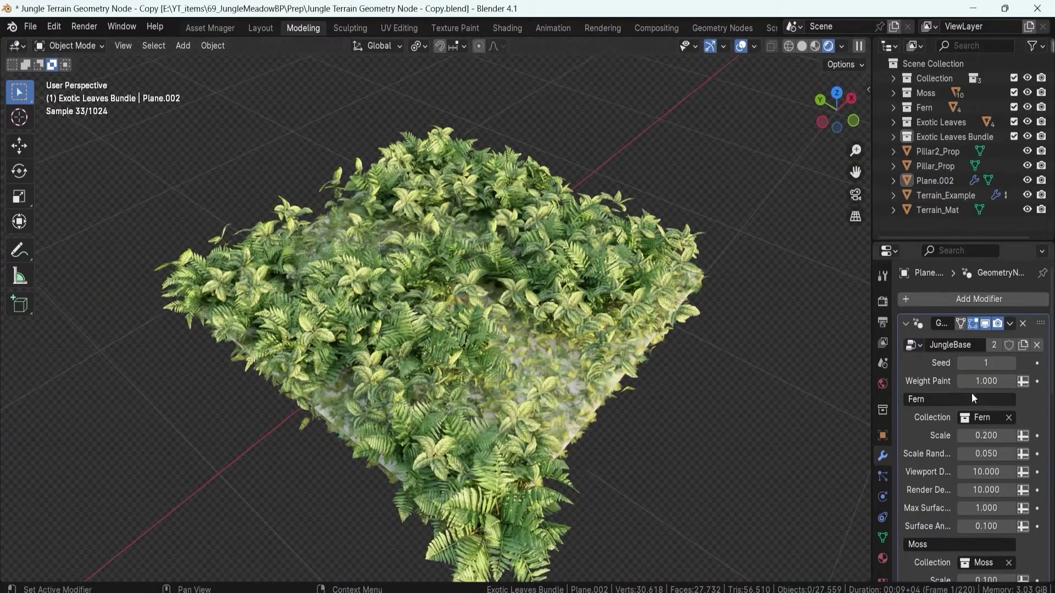
{"action": "middle_click_drag", "start_coordinate": [518, 340], "coordinate": [252, 411]}
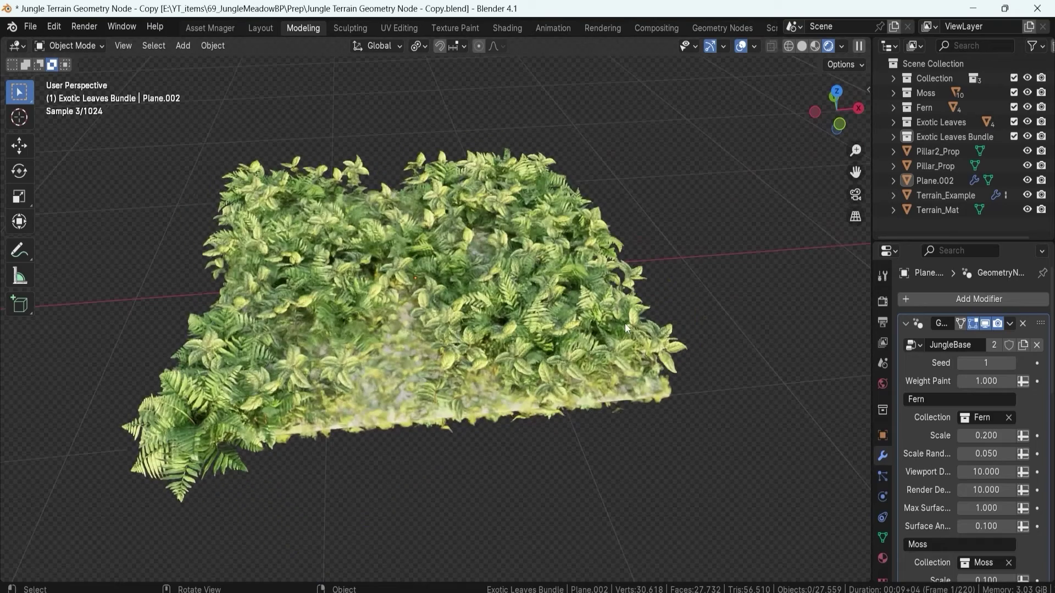
{"action": "middle_click_drag", "start_coordinate": [546, 299], "coordinate": [464, 400]}
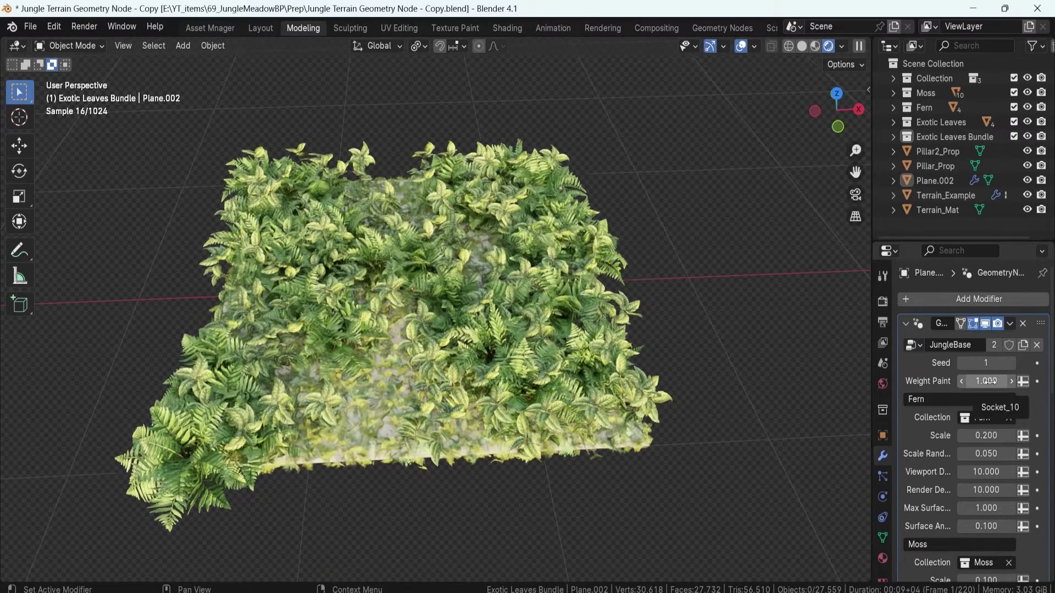
Step: Put the plane in Weight Paint mode and add a vertex group named Density
{"action": "left_click", "coordinate": [106, 47]}
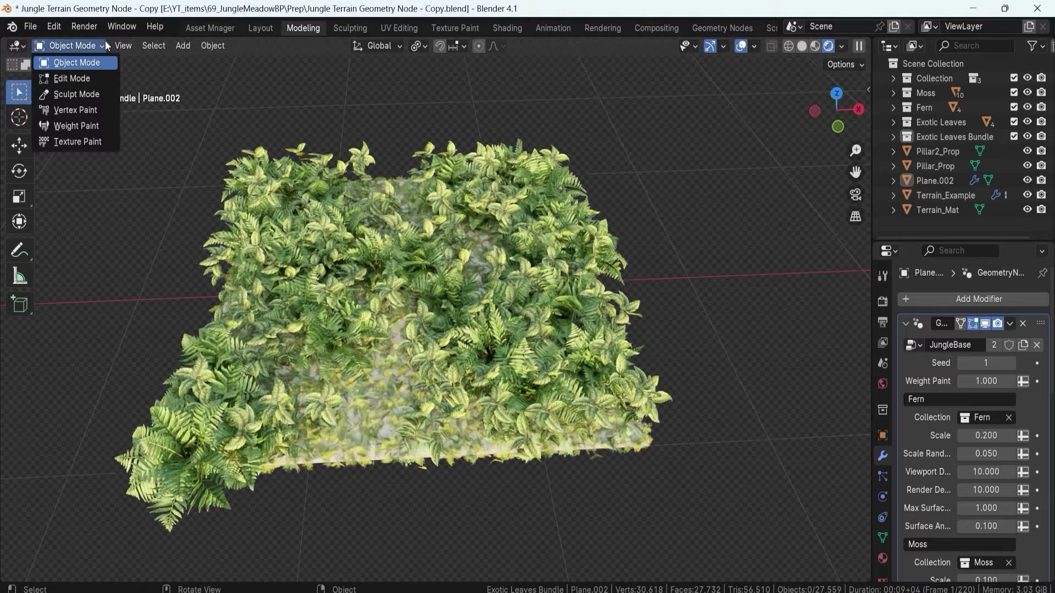
{"action": "left_click", "coordinate": [76, 126]}
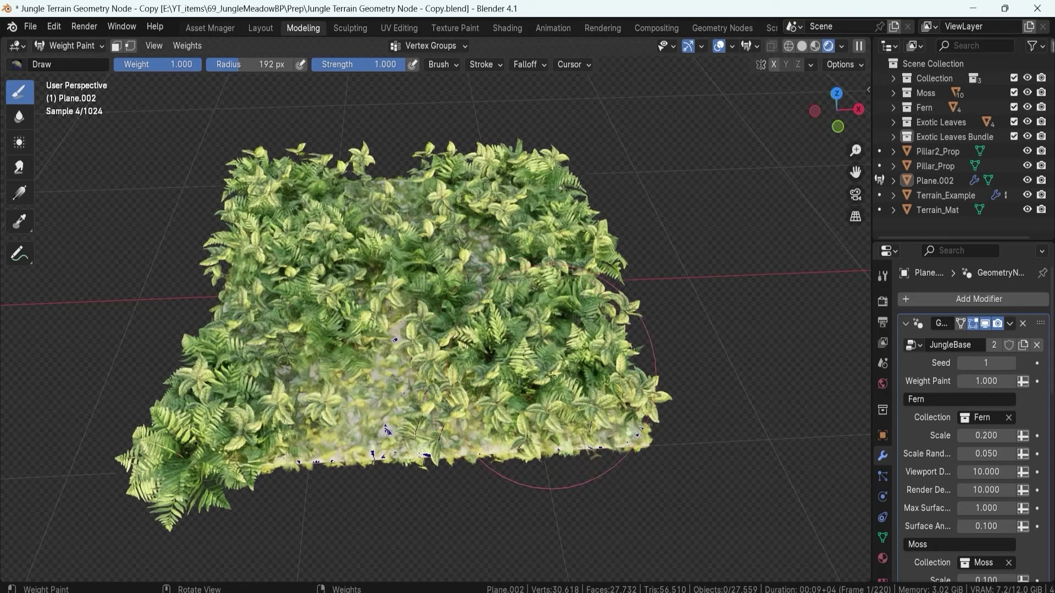
{"action": "left_click", "coordinate": [415, 45]}
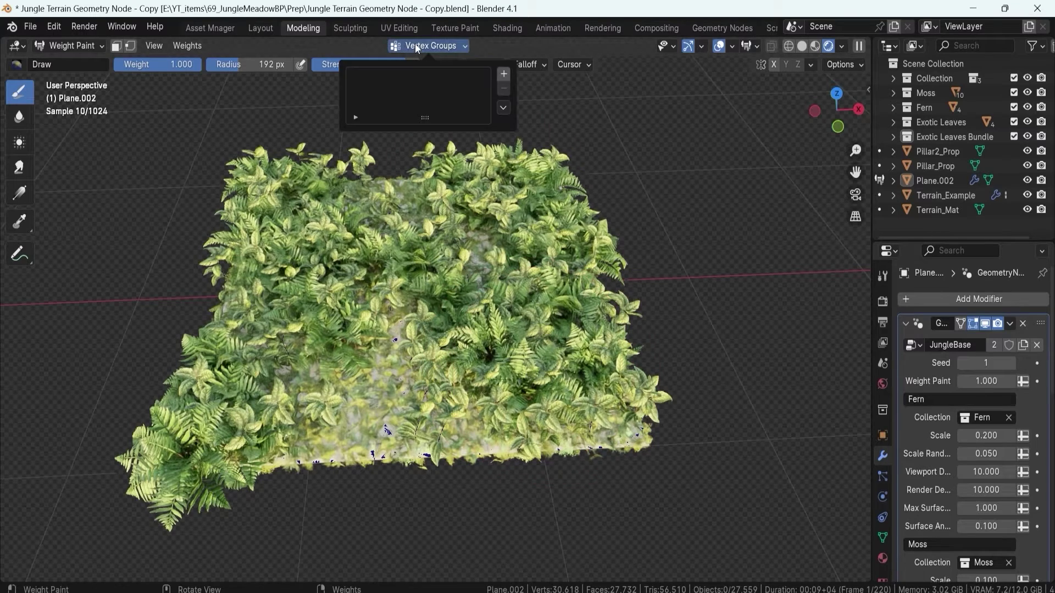
{"action": "left_click", "coordinate": [504, 74]}
{"action": "double_click", "coordinate": [396, 79]}
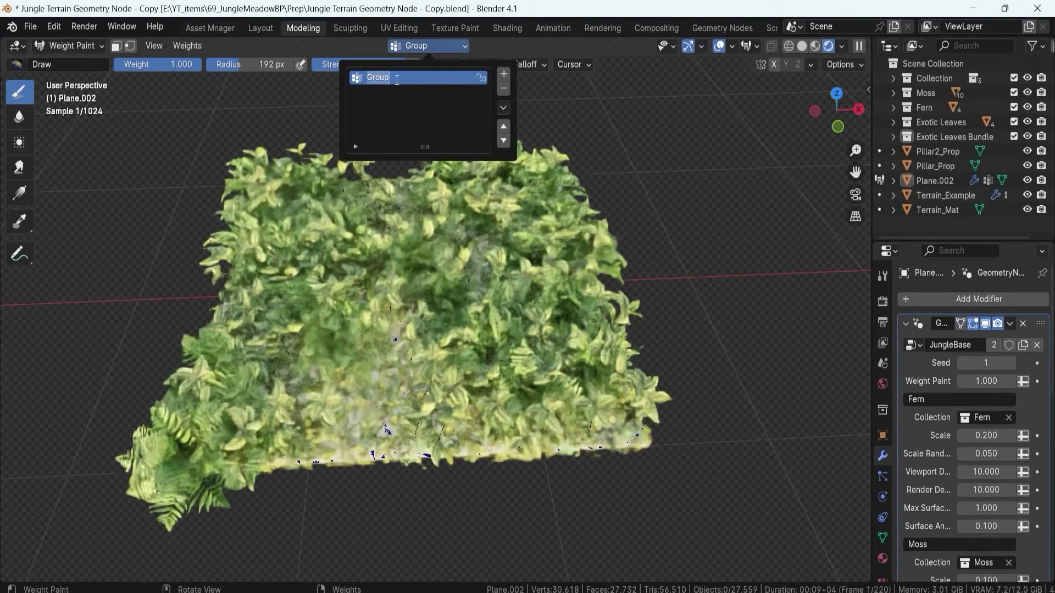
{"action": "type", "text": "Density"}
{"action": "key", "text": "Return"}
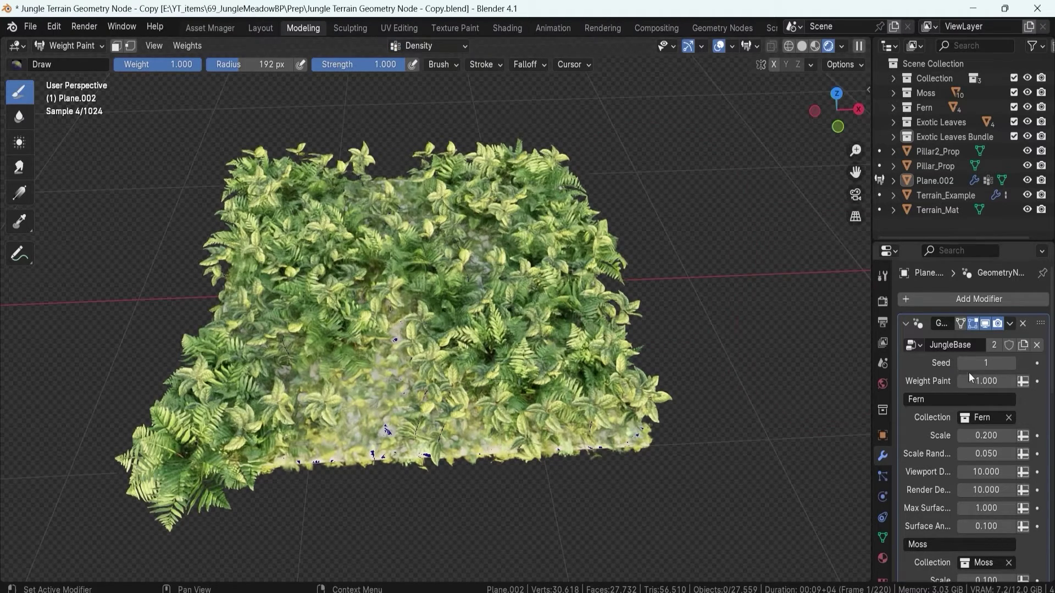
Step: Drive the JungleBase Weight Paint input with the Density vertex group
{"action": "left_click", "coordinate": [1022, 382]}
{"action": "left_click", "coordinate": [986, 381]}
{"action": "left_click", "coordinate": [849, 448]}
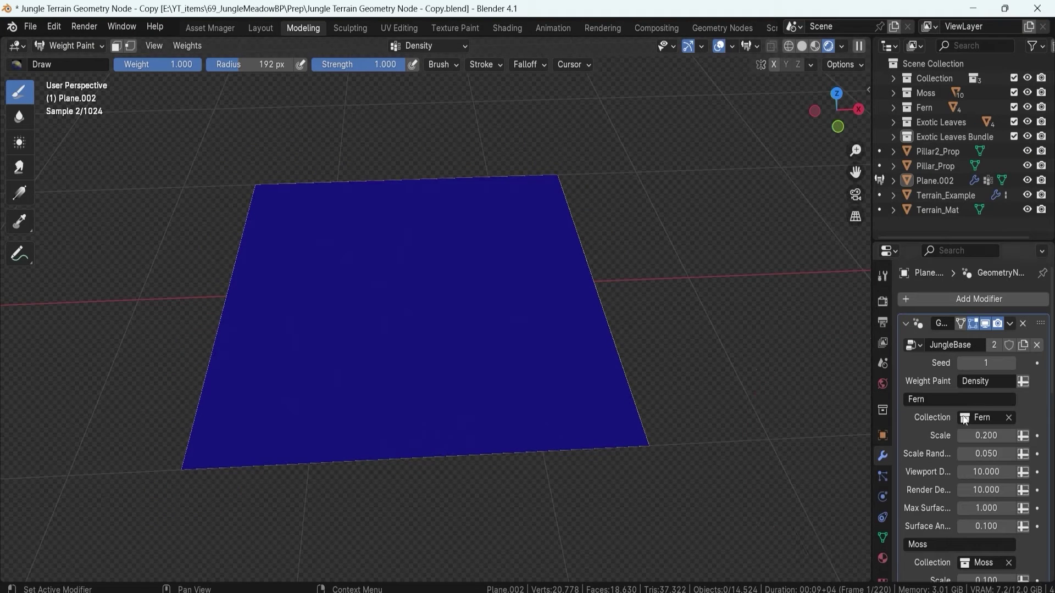
Step: Paint a patch of weight 1.000 over the middle of the plane with the Draw brush
{"action": "mouse_move", "coordinate": [574, 388]}
{"action": "left_mouse_down"}
{"action": "mouse_move", "coordinate": [386, 306]}
{"action": "mouse_move", "coordinate": [341, 230]}
{"action": "mouse_move", "coordinate": [295, 377]}
{"action": "mouse_move", "coordinate": [466, 306]}
{"action": "mouse_move", "coordinate": [442, 248]}
{"action": "left_mouse_up"}
{"action": "middle_click_drag", "start_coordinate": [440, 244], "coordinate": [467, 263]}
{"action": "middle_click_drag", "start_coordinate": [611, 201], "coordinate": [644, 202]}
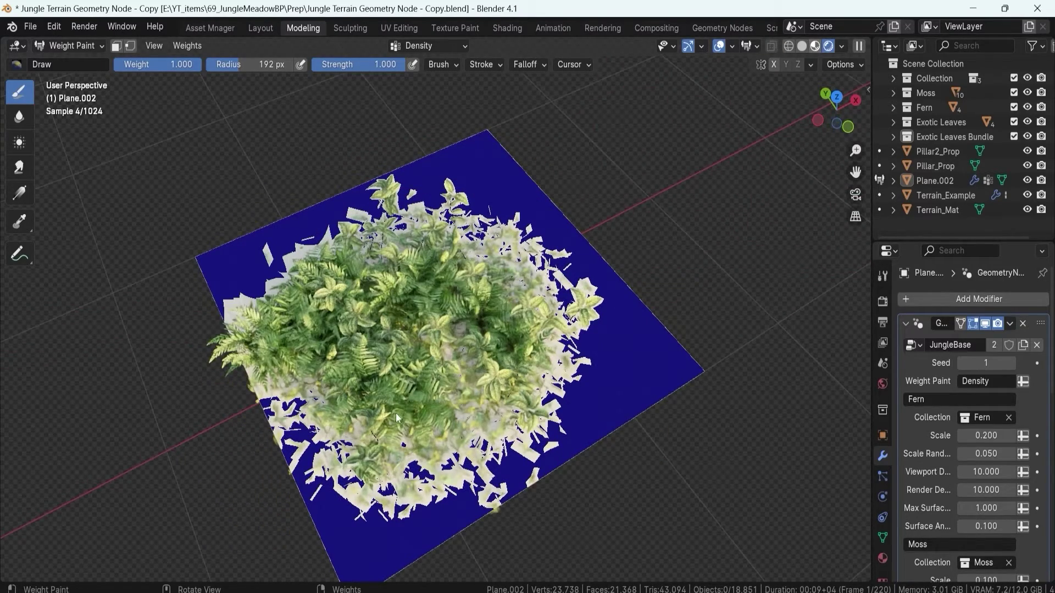
Step: Show the viewport in Material Preview shading and extend the painted density over more of the plane
{"action": "left_click", "coordinate": [815, 47]}
{"action": "mouse_move", "coordinate": [405, 232]}
{"action": "left_mouse_down"}
{"action": "mouse_move", "coordinate": [376, 231]}
{"action": "mouse_move", "coordinate": [352, 266]}
{"action": "mouse_move", "coordinate": [417, 165]}
{"action": "mouse_move", "coordinate": [511, 214]}
{"action": "mouse_move", "coordinate": [555, 252]}
{"action": "mouse_move", "coordinate": [372, 468]}
{"action": "left_mouse_up"}
{"action": "middle_click_drag", "start_coordinate": [372, 467], "coordinate": [343, 451]}
{"action": "mouse_move", "coordinate": [234, 338]}
{"action": "left_mouse_down"}
{"action": "mouse_move", "coordinate": [262, 262]}
{"action": "mouse_move", "coordinate": [346, 209]}
{"action": "mouse_move", "coordinate": [405, 199]}
{"action": "mouse_move", "coordinate": [418, 220]}
{"action": "left_mouse_up"}
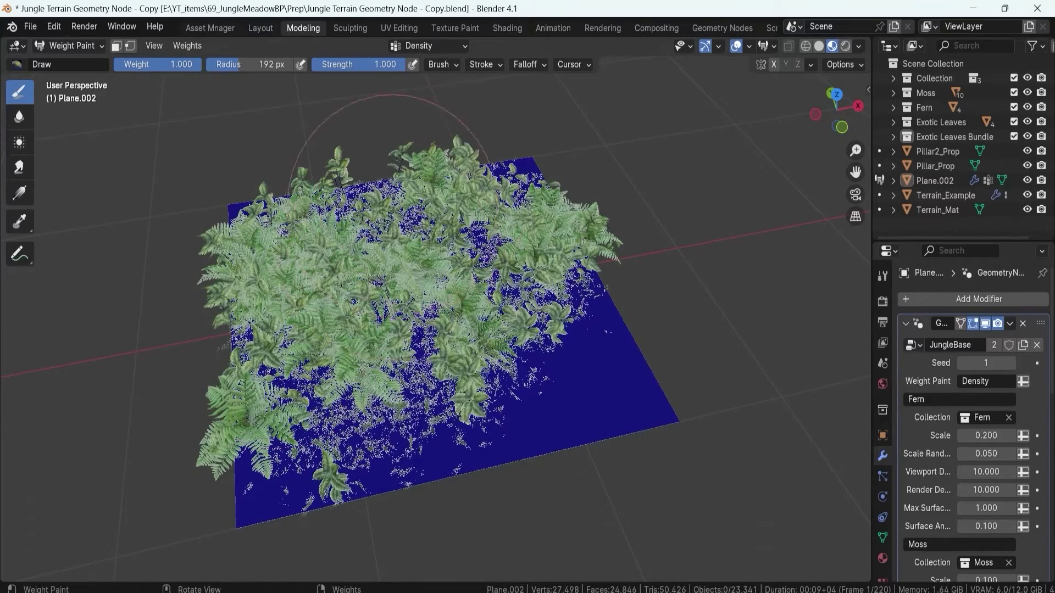
{"action": "left_click_drag", "start_coordinate": [392, 352], "coordinate": [417, 438]}
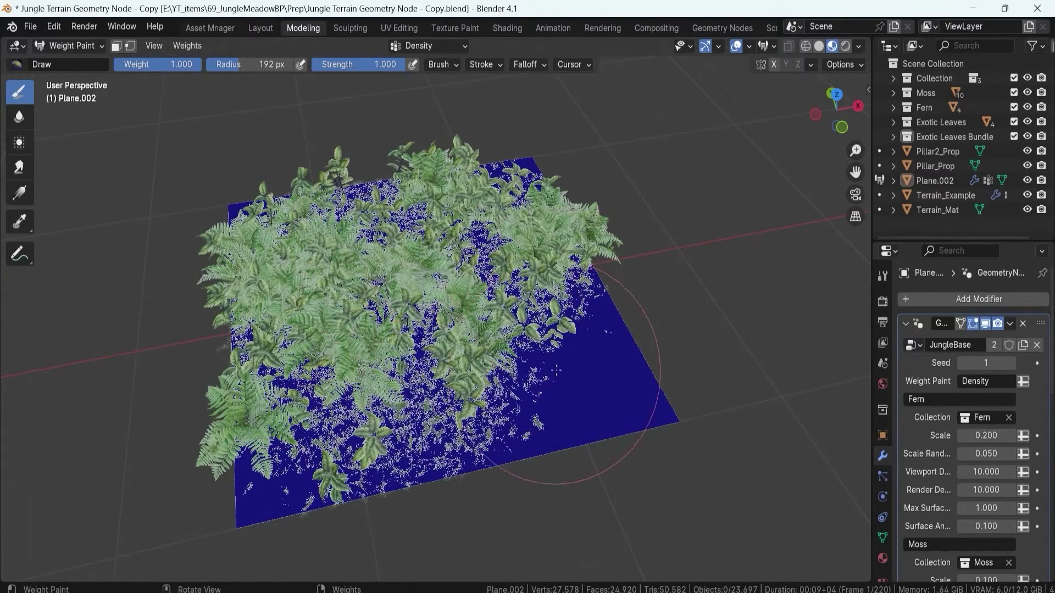
{"action": "middle_click_drag", "start_coordinate": [532, 301], "coordinate": [489, 340]}
Step: Subtract weight near the plane's edge, and with the brush radius reduced to 89 px clear a path across the vegetation
{"action": "left_click_drag", "start_coordinate": [536, 397], "coordinate": [503, 373], "text": "ctrl"}
{"action": "key", "text": "bracketleft"}
{"action": "key", "text": "bracketleft"}
{"action": "key", "text": "bracketleft"}
{"action": "key", "text": "bracketleft"}
{"action": "key", "text": "bracketleft"}
{"action": "key", "text": "bracketleft"}
{"action": "key", "text": "bracketleft"}
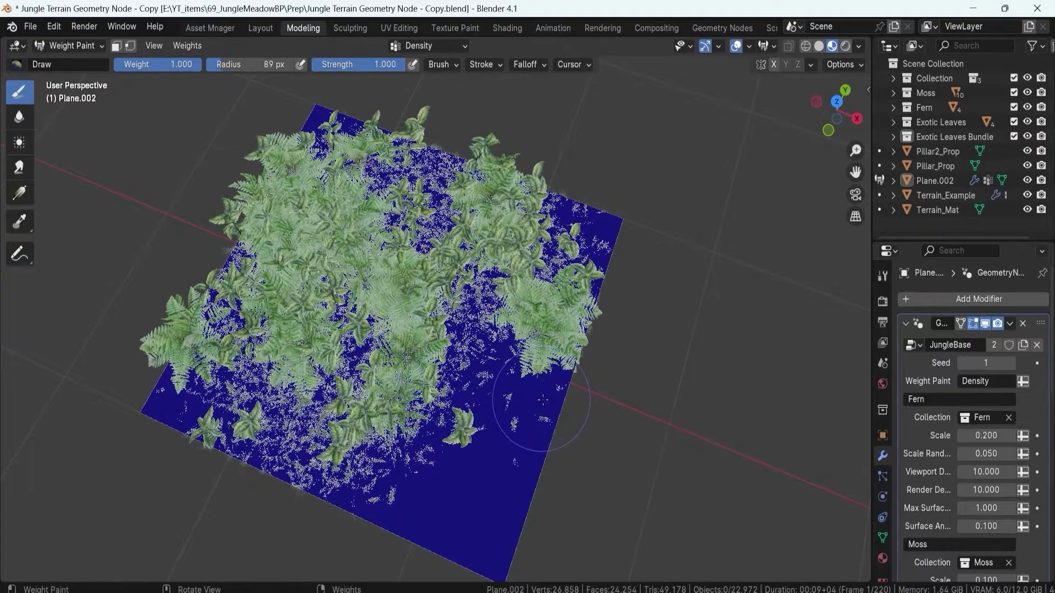
{"action": "mouse_move", "coordinate": [489, 327]}
{"action": "left_mouse_down", "text": "ctrl"}
{"action": "mouse_move", "coordinate": [407, 288]}
{"action": "mouse_move", "coordinate": [324, 316]}
{"action": "left_mouse_up", "text": "ctrl"}
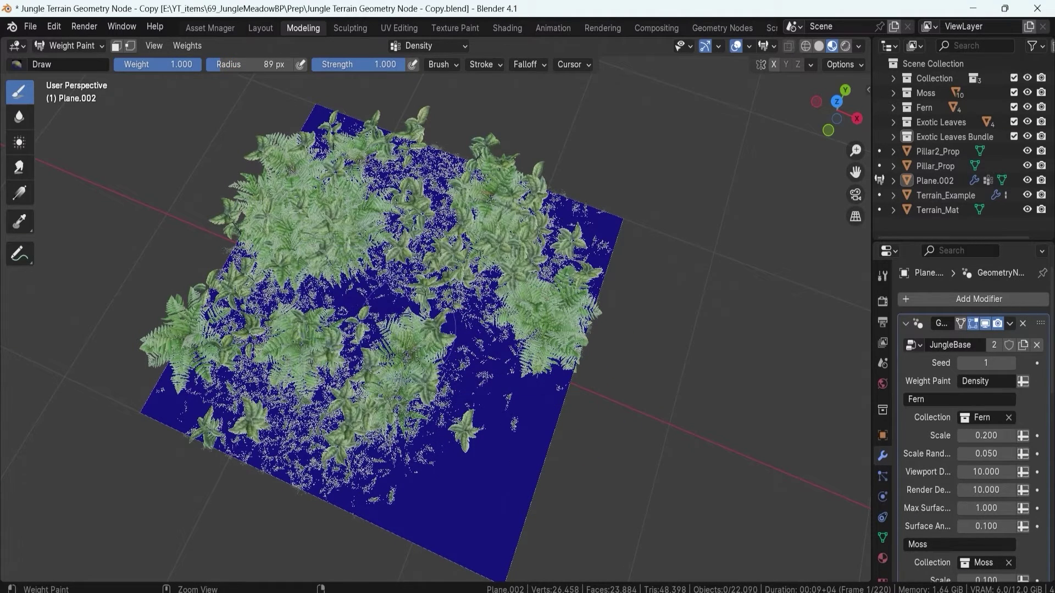
{"action": "mouse_move", "coordinate": [423, 329]}
{"action": "left_mouse_down", "text": "ctrl"}
{"action": "mouse_move", "coordinate": [247, 250]}
{"action": "mouse_move", "coordinate": [304, 254]}
{"action": "left_mouse_up", "text": "ctrl"}
{"action": "left_click_drag", "start_coordinate": [248, 258], "coordinate": [238, 275], "text": "ctrl"}
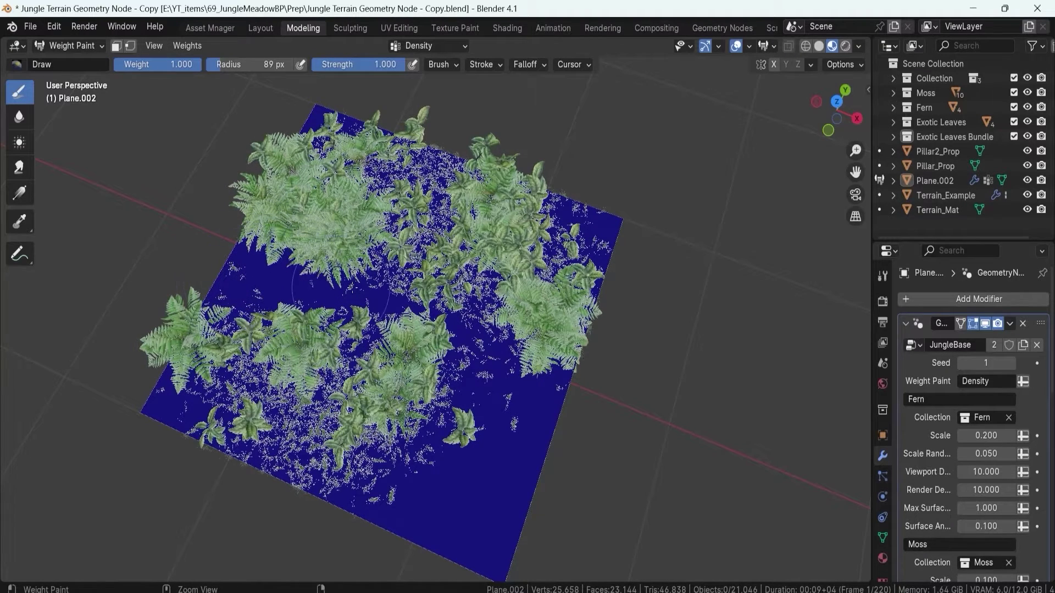
{"action": "left_click_drag", "start_coordinate": [436, 283], "coordinate": [448, 304], "text": "ctrl"}
Step: Return the plane to Object Mode and view the painted vegetation distribution
{"action": "mouse_move", "coordinate": [512, 386]}
{"action": "middle_mouse_down"}
{"action": "mouse_move", "coordinate": [585, 349]}
{"action": "mouse_move", "coordinate": [643, 357]}
{"action": "middle_mouse_up"}
{"action": "left_click", "coordinate": [70, 45]}
{"action": "left_click", "coordinate": [67, 65]}
{"action": "middle_click_drag", "start_coordinate": [612, 270], "coordinate": [797, 329]}
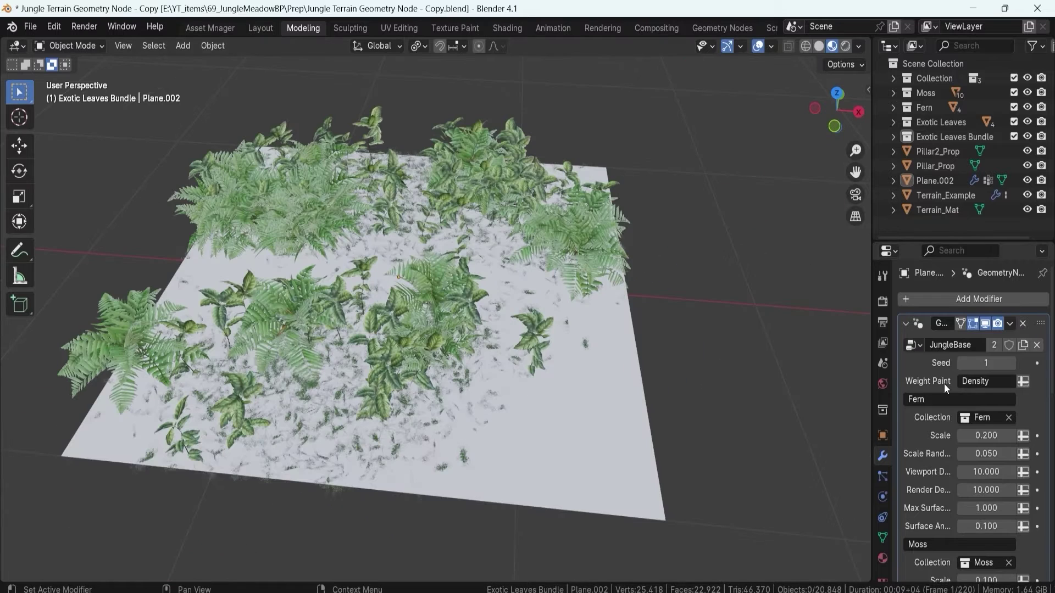
Step: Examine the JungleBase settings for Fern, Moss, Stems, Leaf Bundles and Leaves alongside a close view of the plants
{"action": "scroll", "coordinate": [929, 405], "scroll_direction": "down", "scroll_amount": 8}
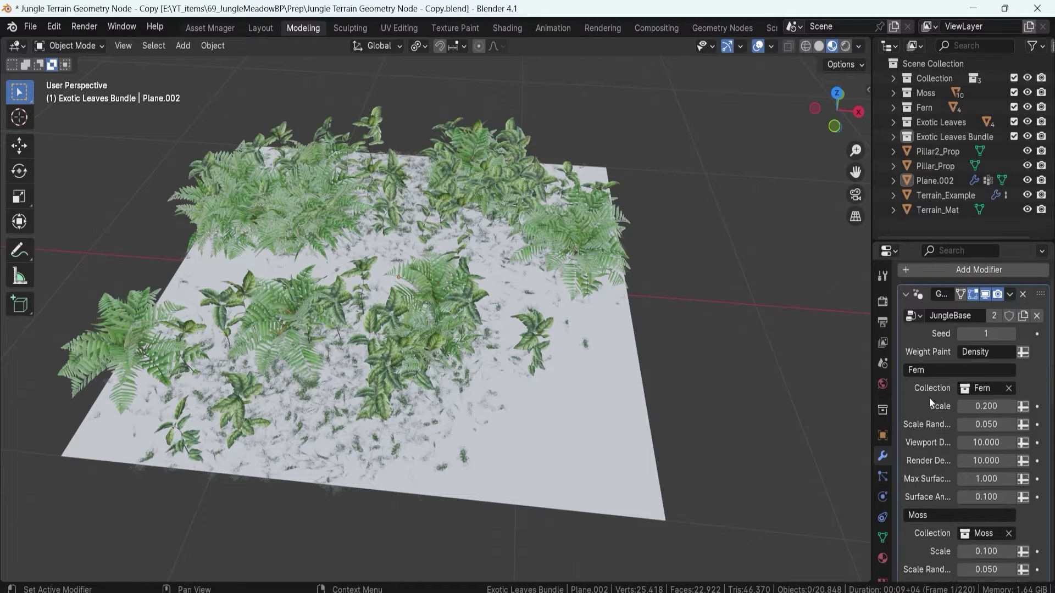
{"action": "middle_click_drag", "start_coordinate": [921, 458], "coordinate": [922, 399]}
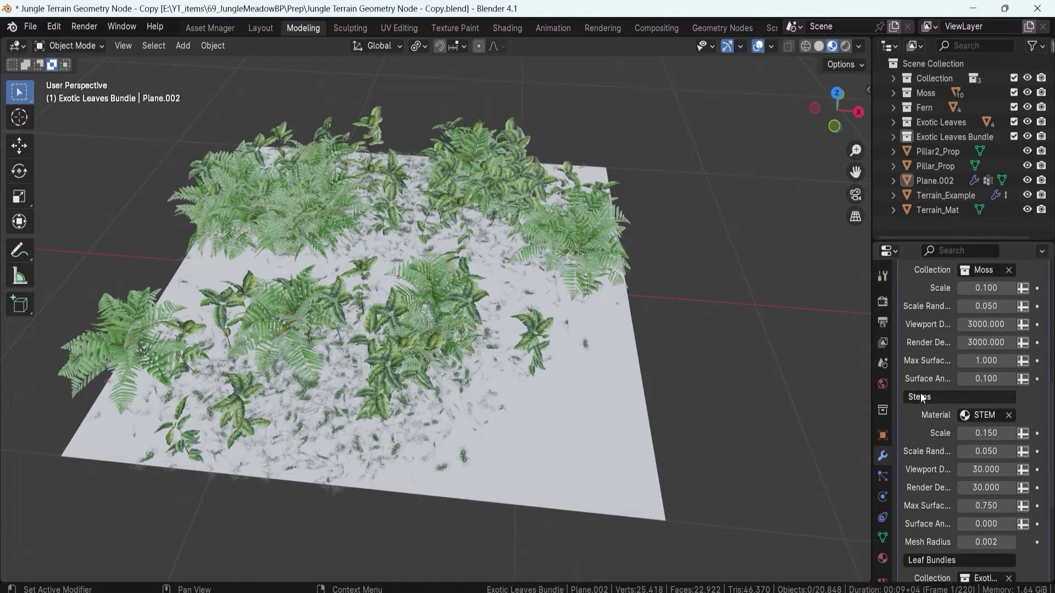
{"action": "scroll", "coordinate": [925, 542], "scroll_direction": "down", "scroll_amount": 5}
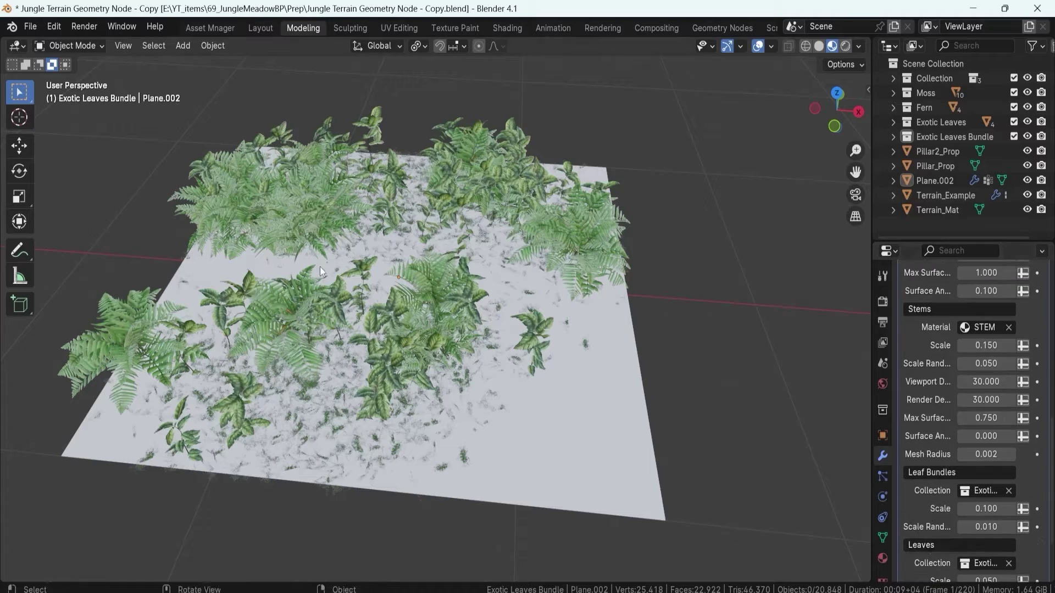
{"action": "scroll", "coordinate": [367, 394], "scroll_direction": "up", "scroll_amount": 1}
{"action": "scroll", "coordinate": [344, 412], "scroll_direction": "up", "scroll_amount": 2}
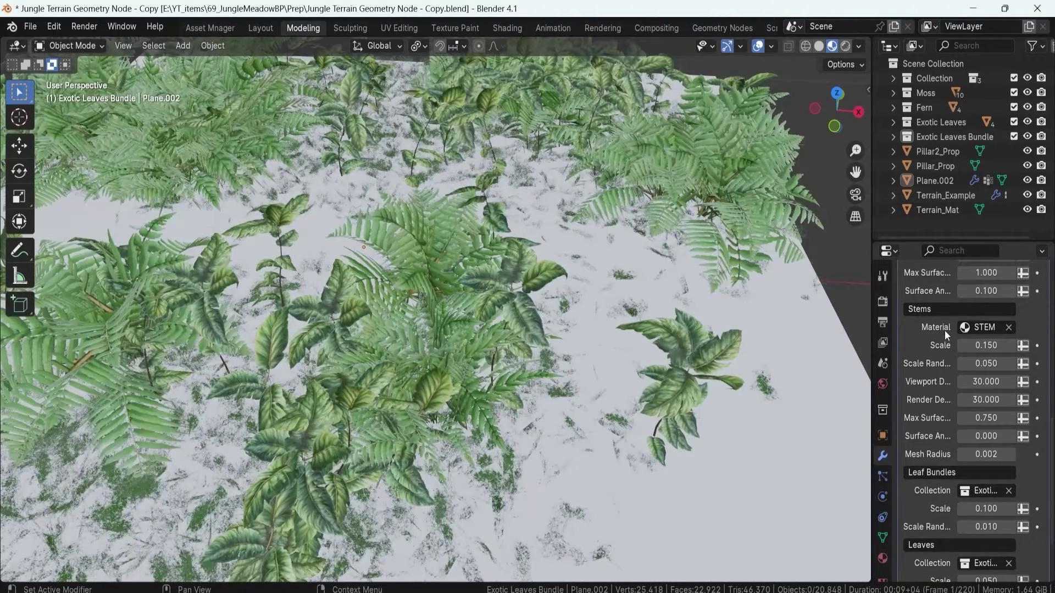
{"action": "scroll", "coordinate": [925, 545], "scroll_direction": "down", "scroll_amount": 2}
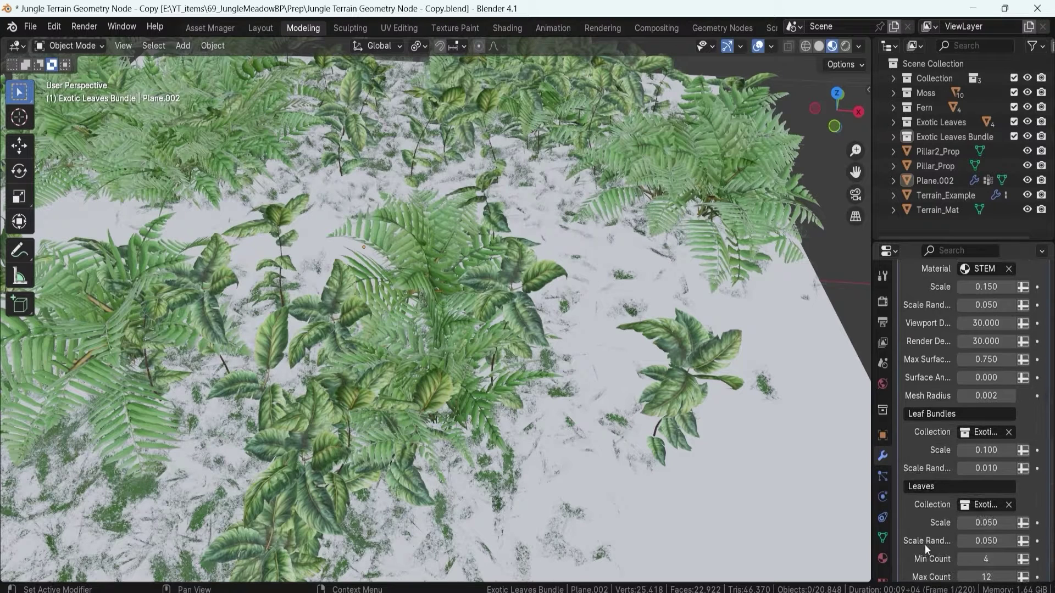
{"action": "scroll", "coordinate": [930, 539], "scroll_direction": "up", "scroll_amount": 9}
{"action": "scroll", "coordinate": [951, 379], "scroll_direction": "up", "scroll_amount": 8}
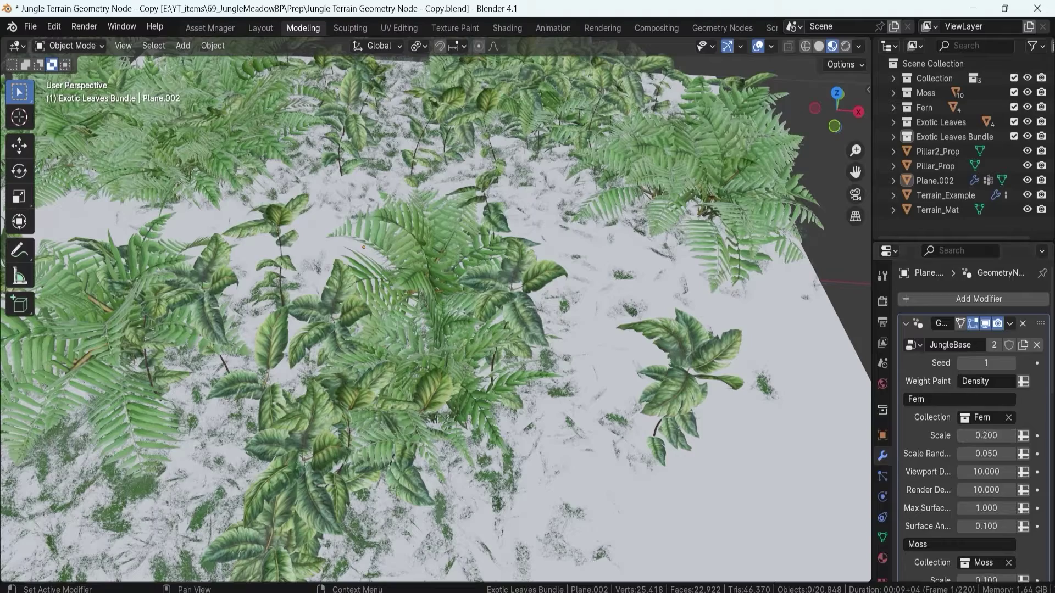
Step: Widen the Properties editor to read the full setting names, and set the Fern Scale Randomness to 0.140 and Scale to 0.121
{"action": "mouse_move", "coordinate": [989, 437]}
{"action": "left_mouse_down"}
{"action": "mouse_move", "coordinate": [1022, 437]}
{"action": "mouse_move", "coordinate": [978, 436]}
{"action": "left_mouse_up"}
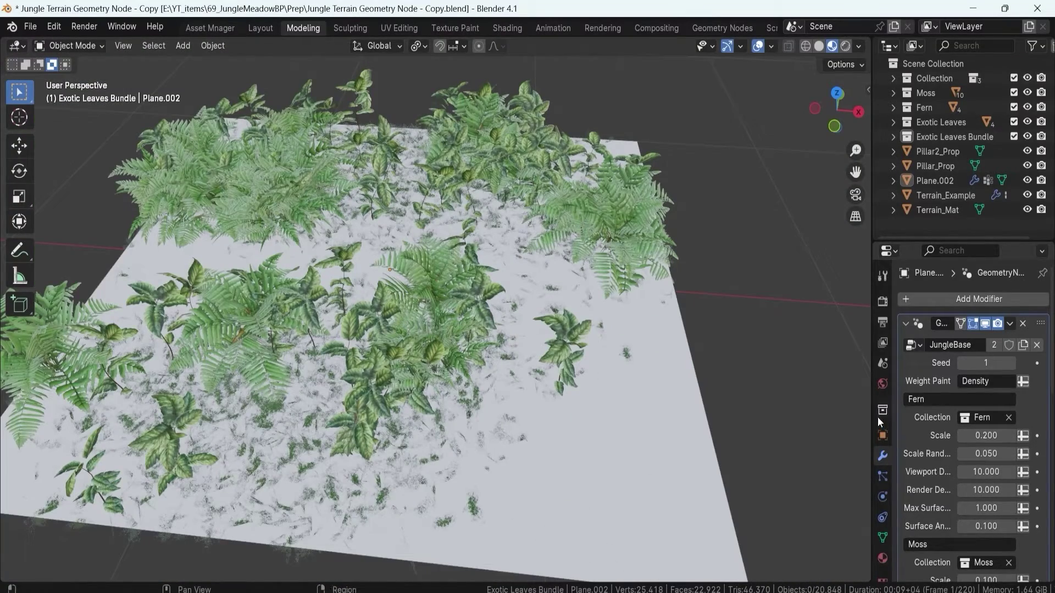
{"action": "left_click_drag", "start_coordinate": [873, 409], "coordinate": [795, 409]}
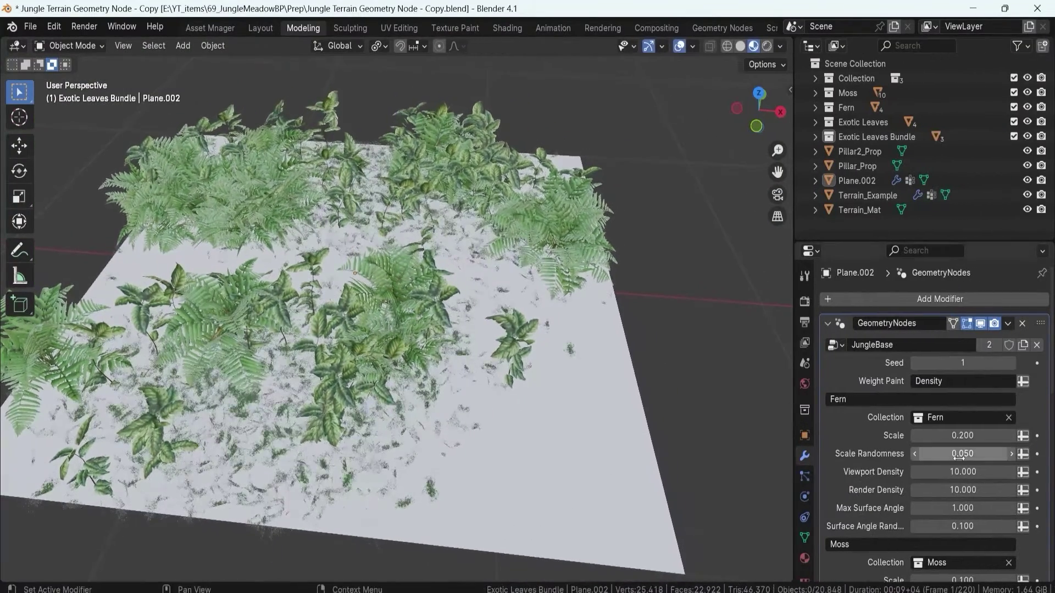
{"action": "left_click_drag", "start_coordinate": [960, 457], "coordinate": [994, 457]}
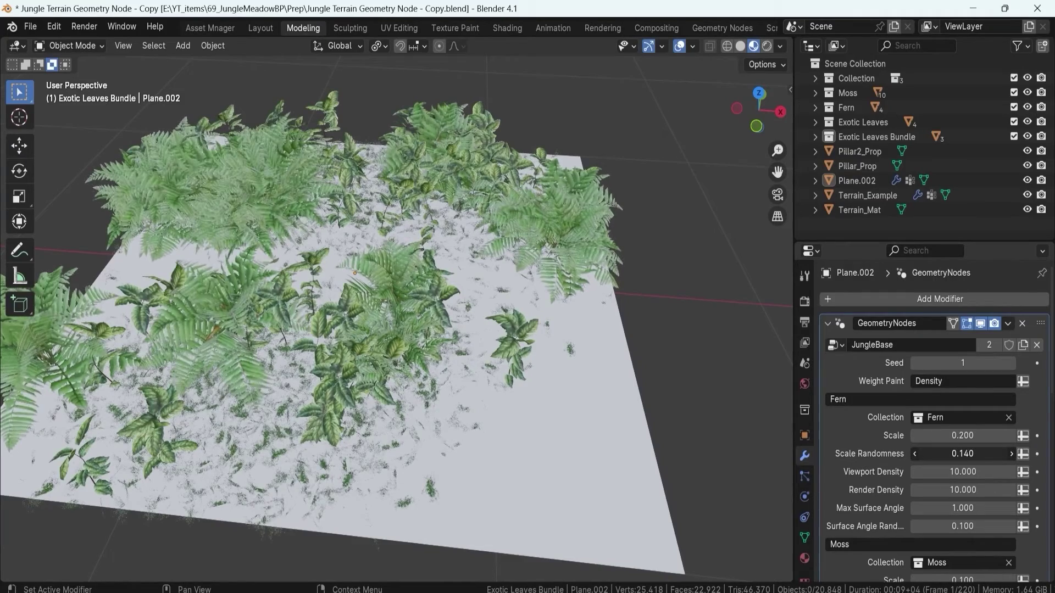
{"action": "middle_click_drag", "start_coordinate": [459, 289], "coordinate": [726, 365]}
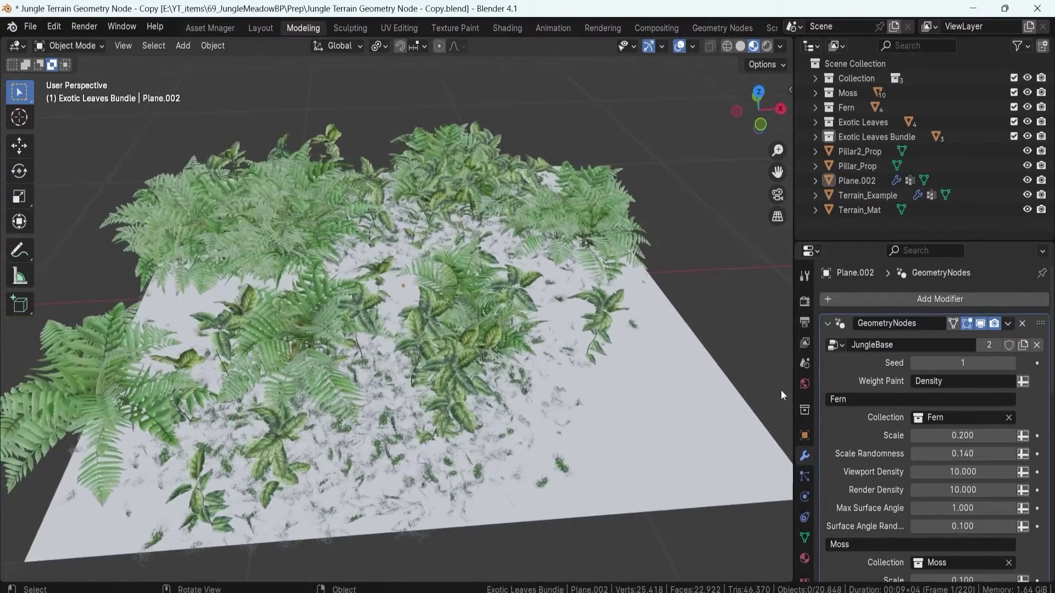
{"action": "left_click_drag", "start_coordinate": [961, 436], "coordinate": [904, 427]}
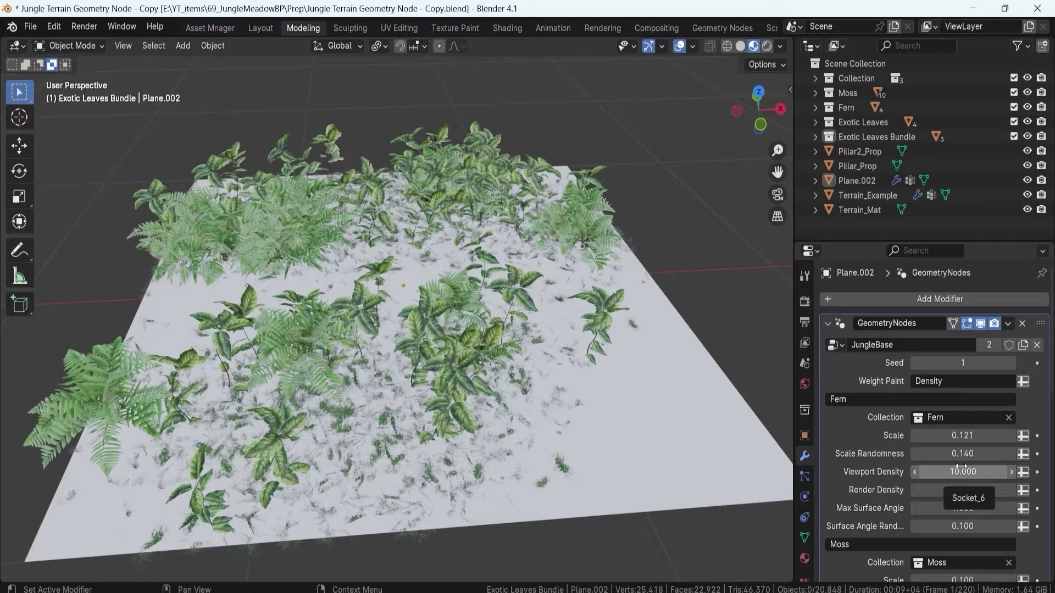
Step: Examine the viewport density, render density and surface angle settings of the Fern, Moss and Stems sections
{"action": "scroll", "coordinate": [934, 439], "scroll_direction": "down", "scroll_amount": 3}
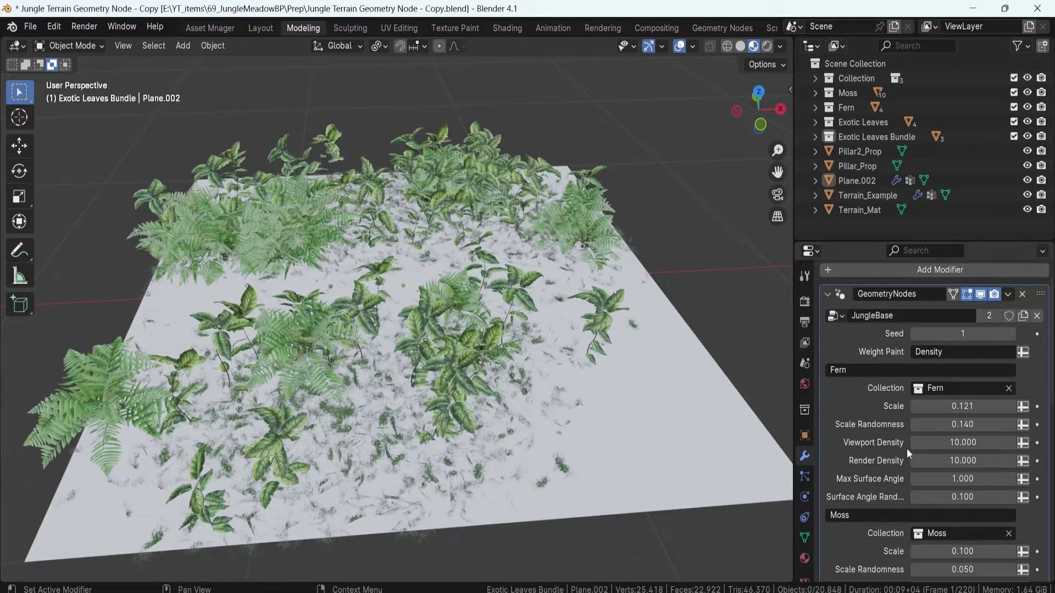
{"action": "scroll", "coordinate": [913, 445], "scroll_direction": "down", "scroll_amount": 2}
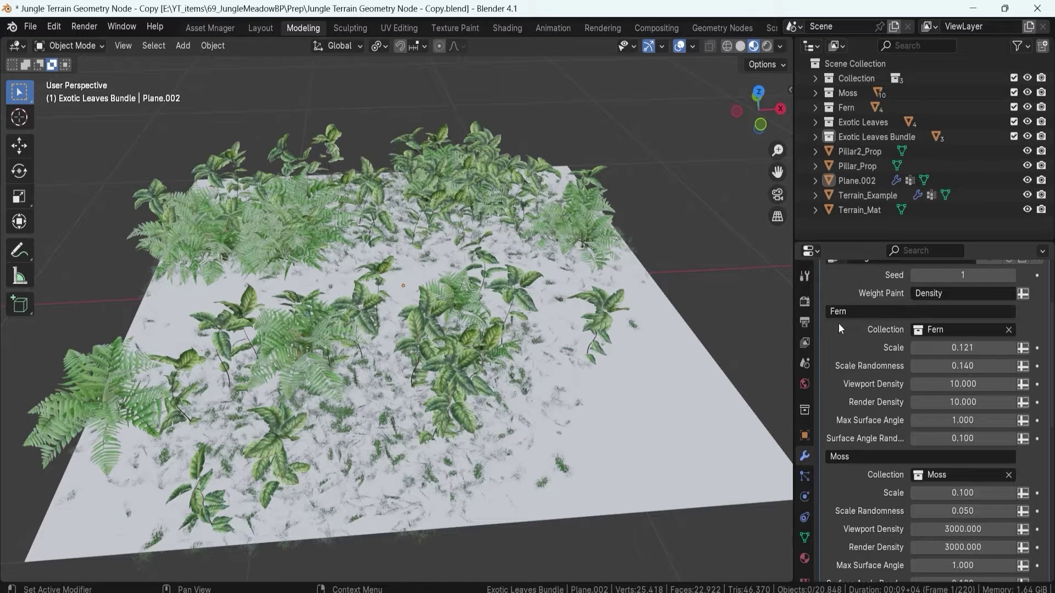
{"action": "scroll", "coordinate": [855, 402], "scroll_direction": "down", "scroll_amount": 12}
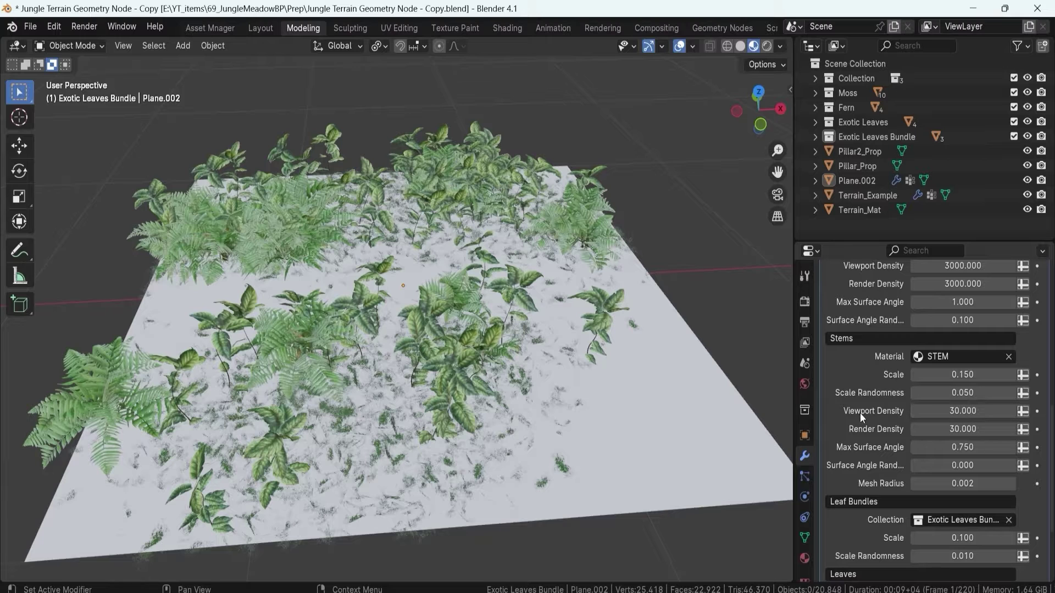
{"action": "scroll", "coordinate": [914, 430], "scroll_direction": "up", "scroll_amount": 9}
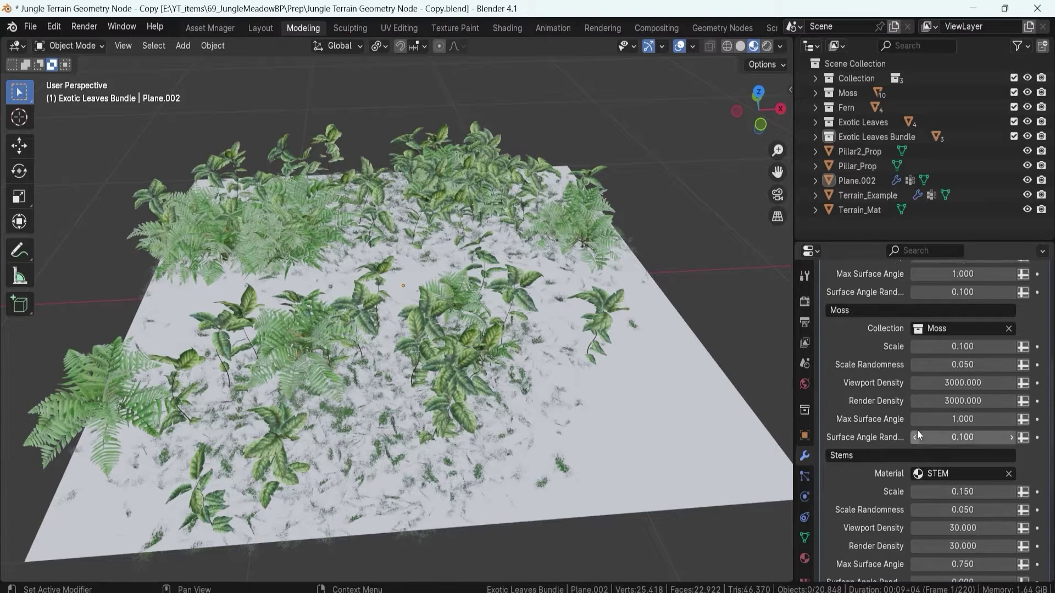
Step: Try a Viewport Density of 1 for the Fern section, and set it back to 10
{"action": "scroll", "coordinate": [912, 429], "scroll_direction": "up", "scroll_amount": 4}
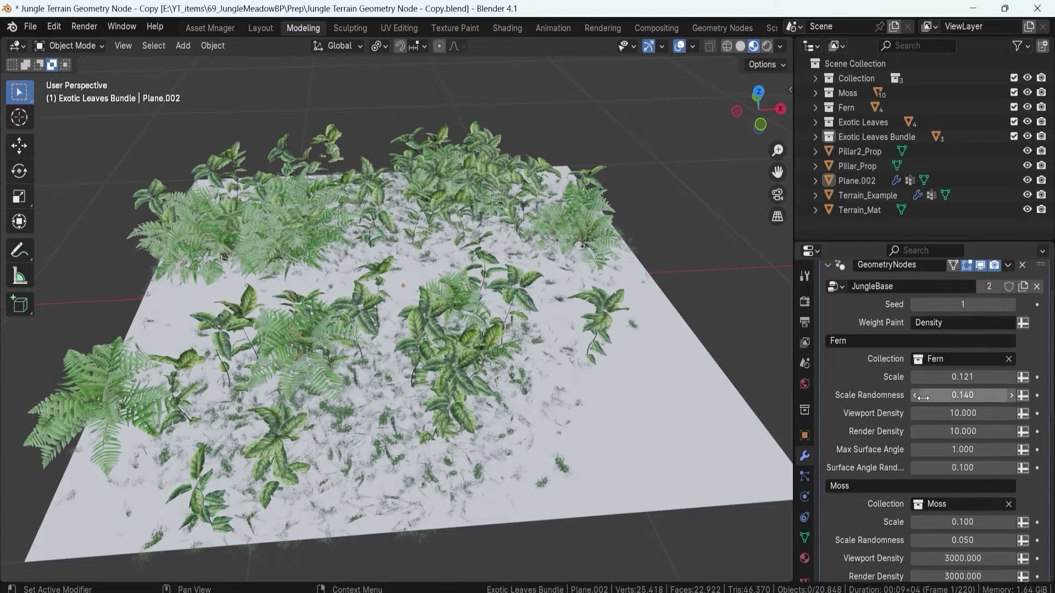
{"action": "left_click", "coordinate": [950, 413]}
{"action": "type", "text": "1"}
{"action": "key", "text": "Return"}
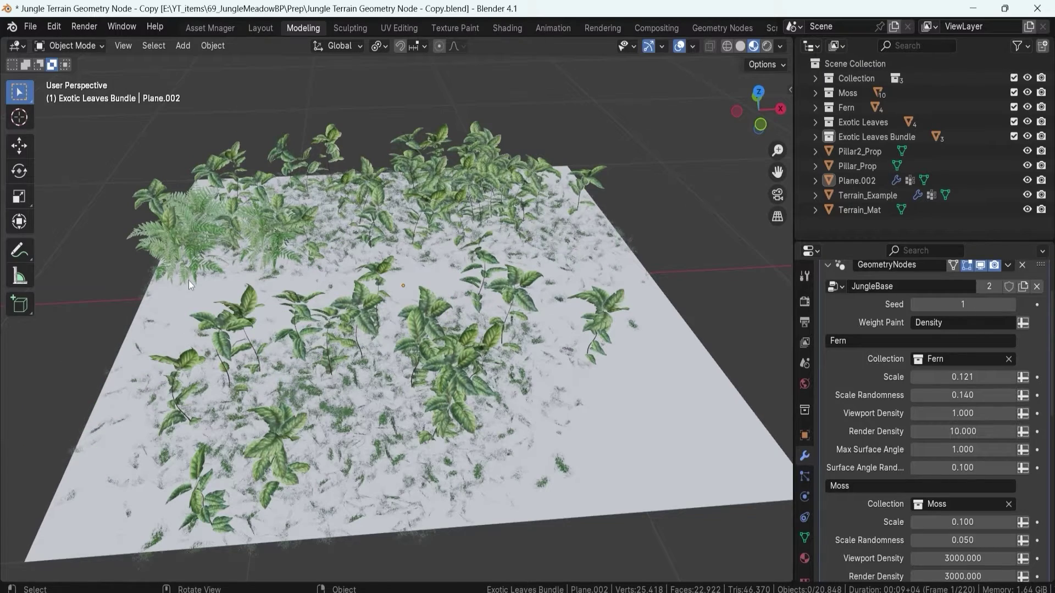
{"action": "scroll", "coordinate": [182, 274], "scroll_direction": "up", "scroll_amount": 2}
{"action": "middle_click_drag", "start_coordinate": [183, 273], "coordinate": [200, 247], "text": "shift"}
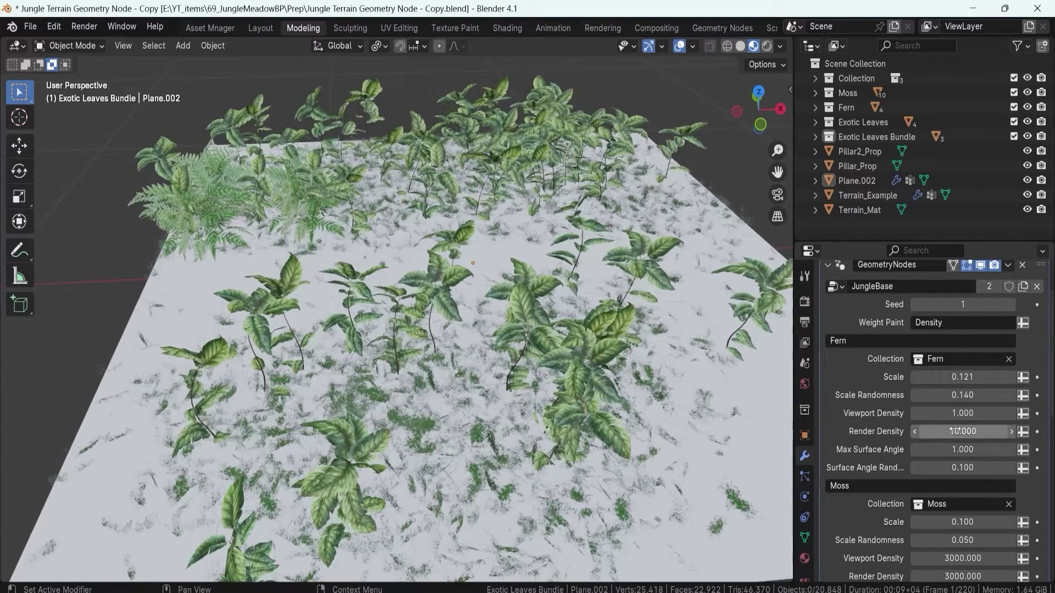
{"action": "left_click", "coordinate": [959, 413]}
{"action": "type", "text": "10"}
{"action": "key", "text": "Return"}
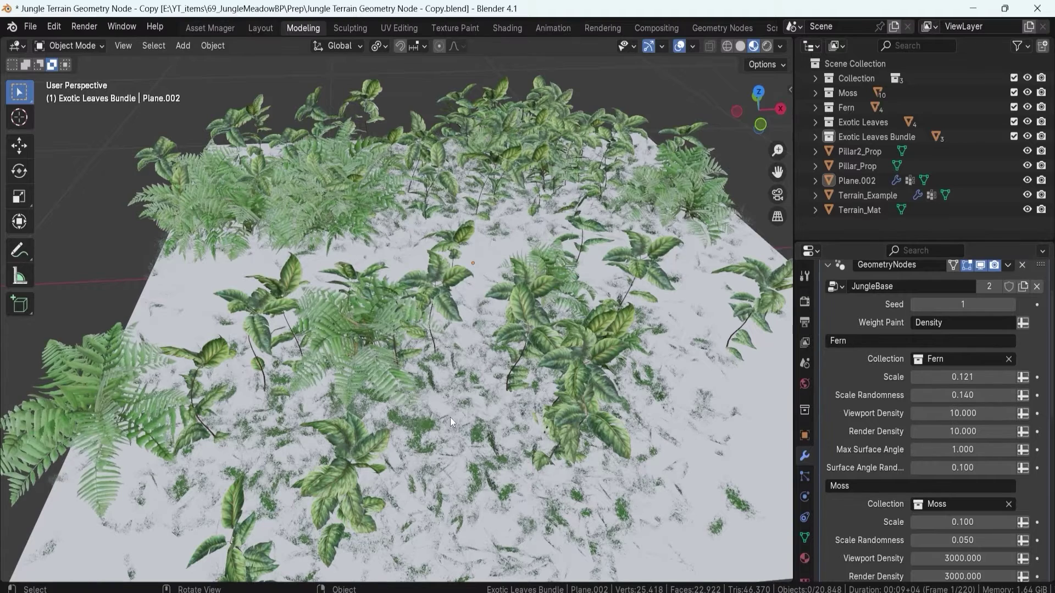
Step: Try a Viewport Density of 30000 for the Moss section, and set it back to 3000
{"action": "scroll", "coordinate": [856, 465], "scroll_direction": "down", "scroll_amount": 3}
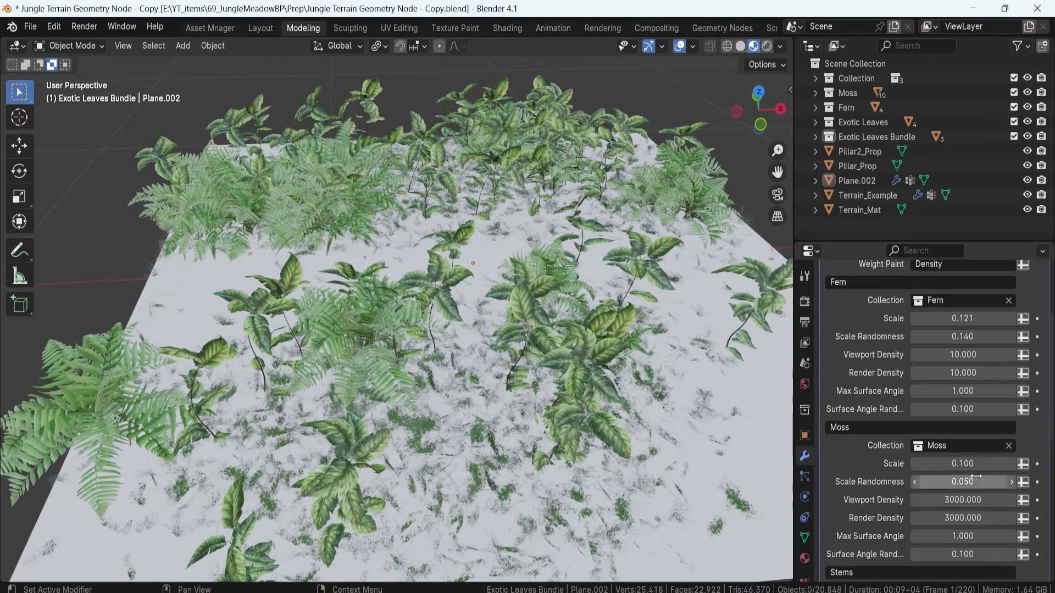
{"action": "left_click", "coordinate": [948, 500]}
{"action": "left_click", "coordinate": [931, 500]}
{"action": "type", "text": "0"}
{"action": "key", "text": "Return"}
{"action": "middle_click_drag", "start_coordinate": [504, 351], "coordinate": [471, 286]}
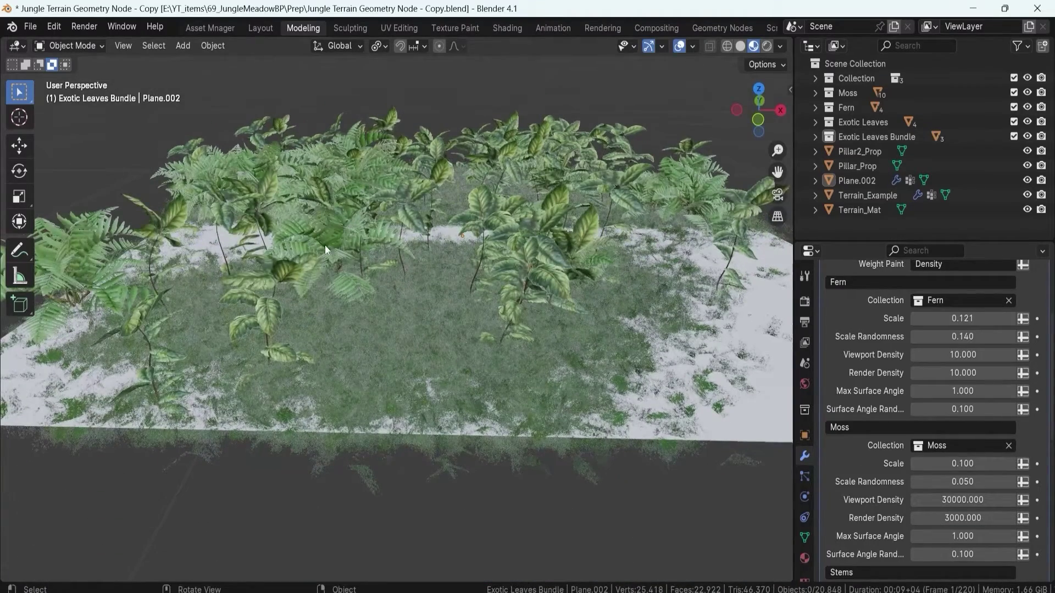
{"action": "left_click", "coordinate": [941, 500]}
{"action": "type", "text": "3000"}
{"action": "key", "text": "Return"}
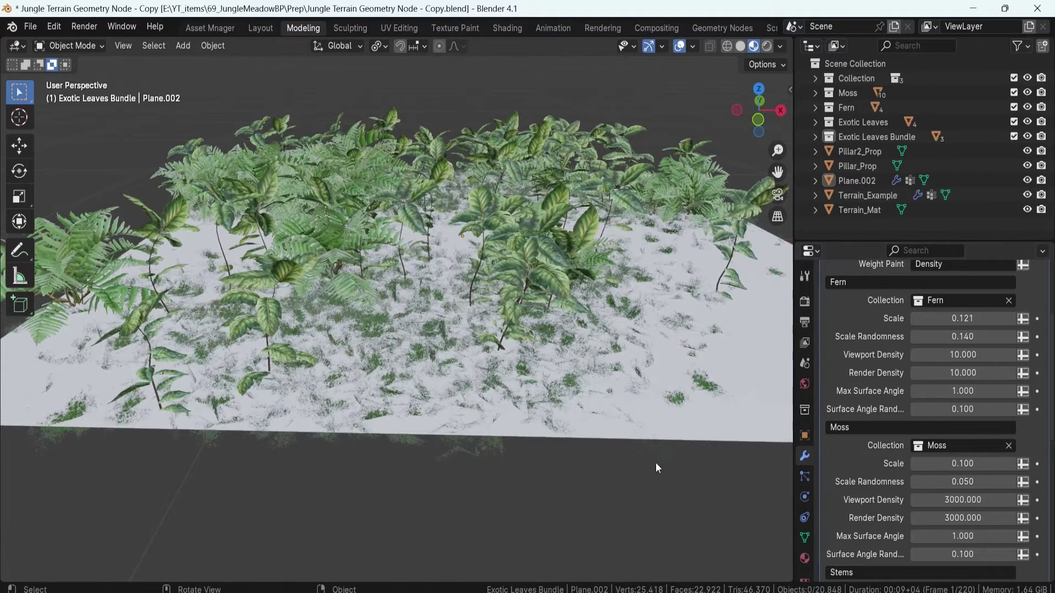
Step: Try a Render Density of 30000 for the Moss section, and set it back to 3000
{"action": "left_click", "coordinate": [947, 519]}
{"action": "left_click", "coordinate": [930, 518]}
{"action": "type", "text": "0"}
{"action": "key", "text": "Return"}
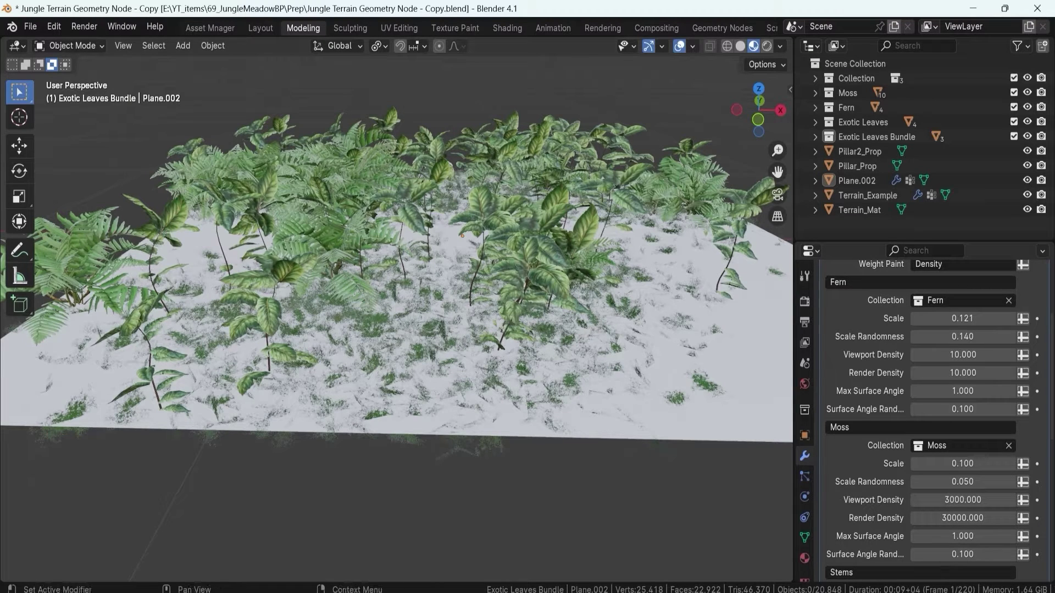
{"action": "left_click", "coordinate": [935, 519]}
{"action": "left_click", "coordinate": [932, 520]}
{"action": "key", "text": "BackSpace"}
{"action": "key", "text": "Return"}
Step: Widen the Properties editor to show more of the surface angle setting names, and view the terrain from its other side
{"action": "left_click_drag", "start_coordinate": [794, 395], "coordinate": [743, 393]}
{"action": "middle_click_drag", "start_coordinate": [365, 294], "coordinate": [389, 312]}
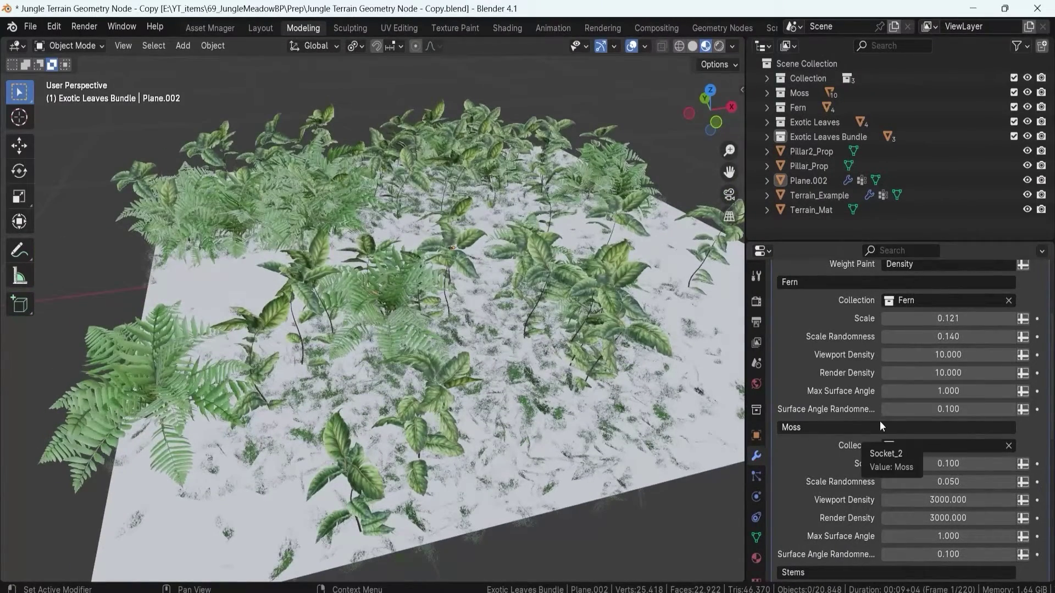
{"action": "middle_click_drag", "start_coordinate": [477, 351], "coordinate": [339, 296]}
{"action": "middle_click_drag", "start_coordinate": [441, 182], "coordinate": [385, 385]}
{"action": "middle_click_drag", "start_coordinate": [482, 379], "coordinate": [521, 364]}
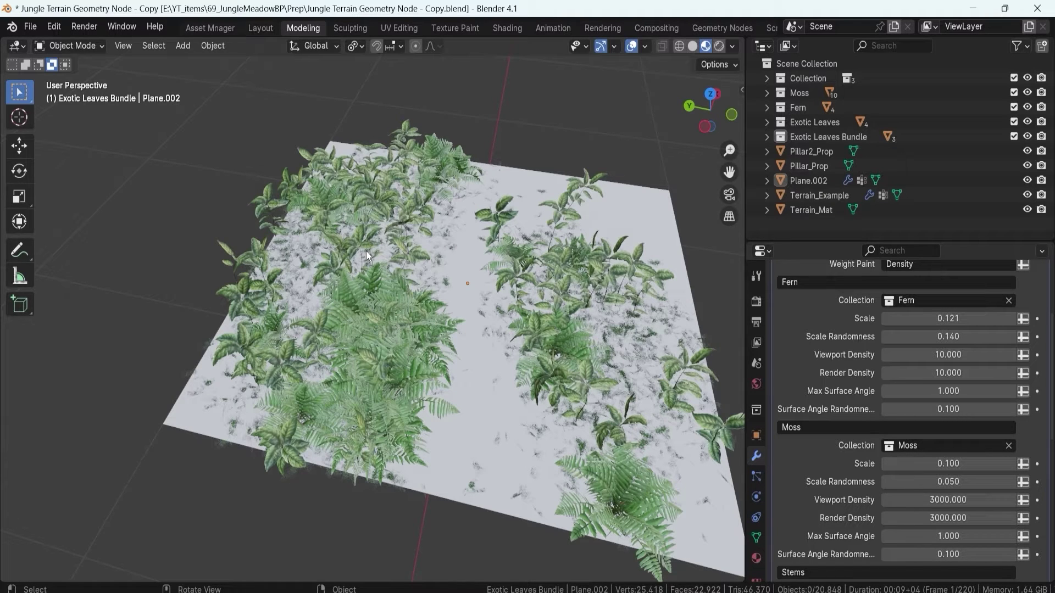
Step: Raise two adjacent faces near the plane's edge about 0.35 m along Z with smooth proportional editing, and return to Object Mode
{"action": "left_click", "coordinate": [340, 251]}
{"action": "key", "text": "Tab"}
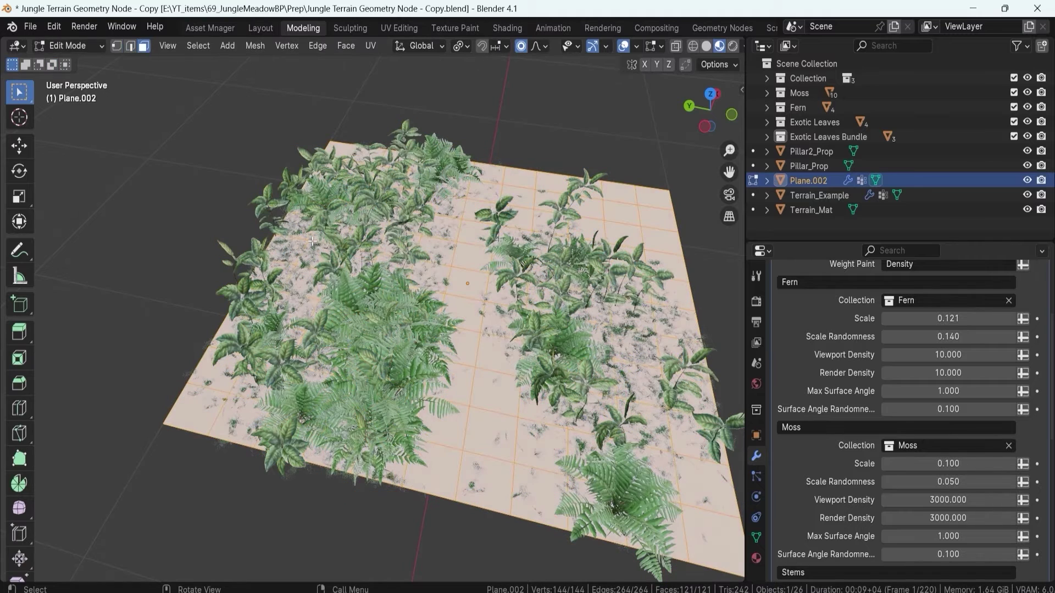
{"action": "left_click", "coordinate": [287, 228]}
{"action": "left_click", "coordinate": [291, 250], "text": "shift"}
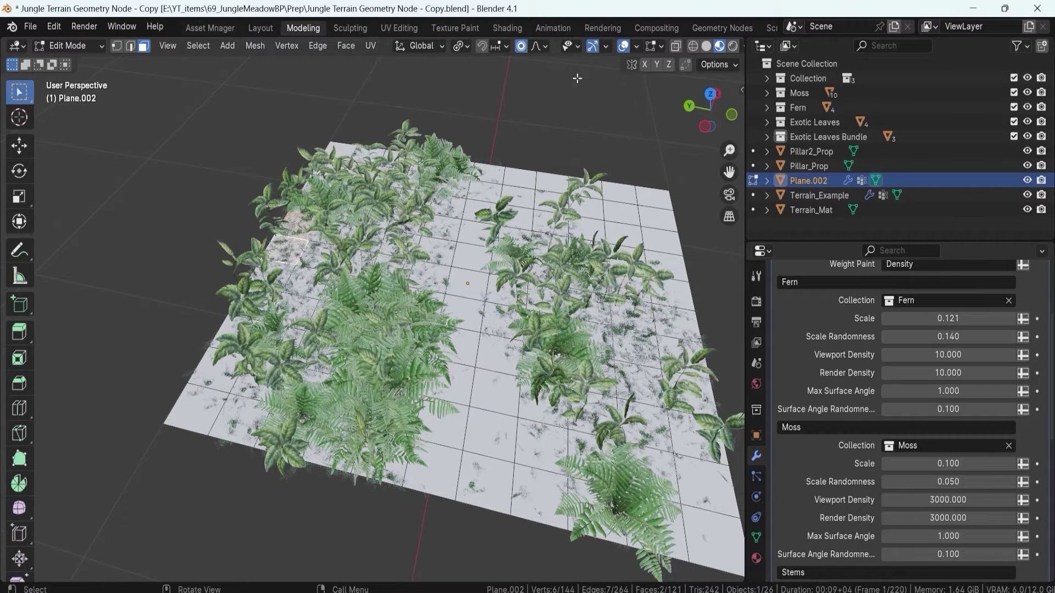
{"action": "left_click", "coordinate": [522, 47]}
{"action": "key", "text": "g"}
{"action": "key", "text": "z"}
{"action": "scroll", "coordinate": [435, 151], "scroll_direction": "up", "scroll_amount": 8}
{"action": "scroll", "coordinate": [418, 148], "scroll_direction": "up", "scroll_amount": 6}
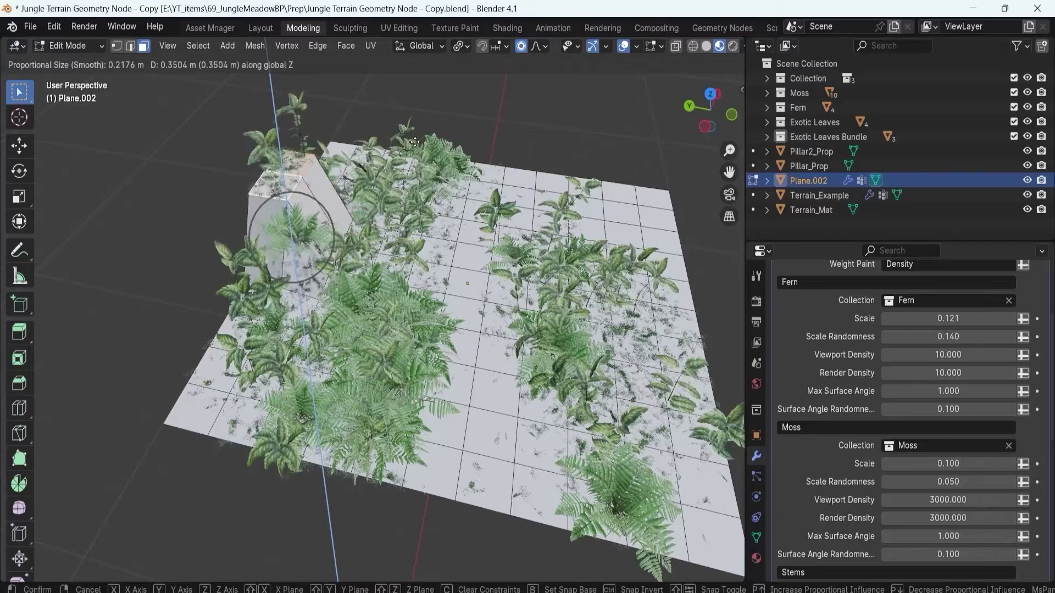
{"action": "left_click", "coordinate": [384, 175]}
{"action": "key", "text": "Tab"}
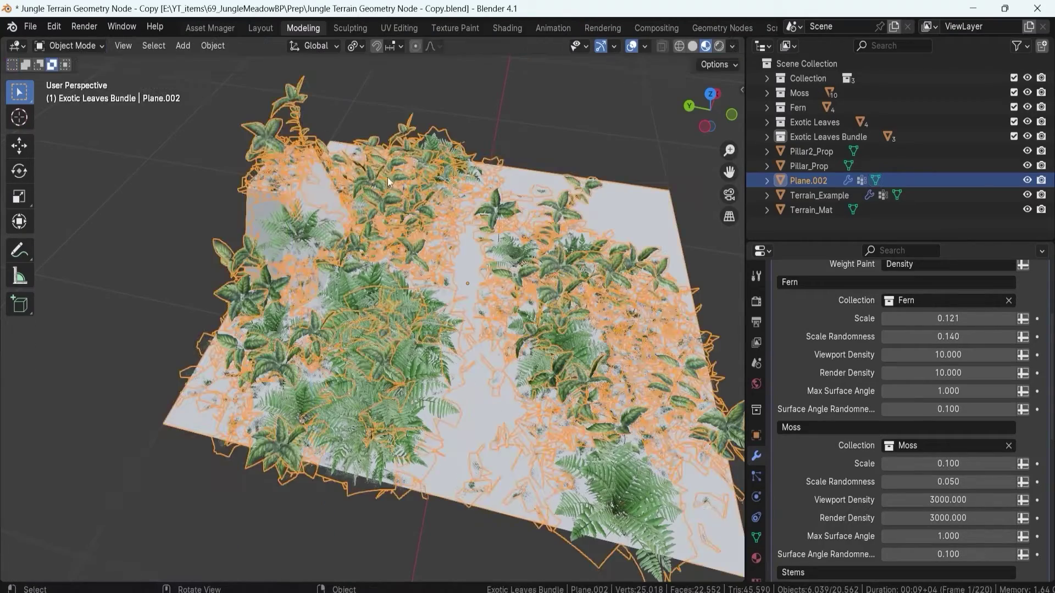
Step: Examine the vegetation on the raised block's top and steep sides, and undo the raised faces
{"action": "left_click", "coordinate": [336, 95]}
{"action": "middle_click_drag", "start_coordinate": [336, 95], "coordinate": [353, 239]}
{"action": "scroll", "coordinate": [417, 352], "scroll_direction": "up", "scroll_amount": 6}
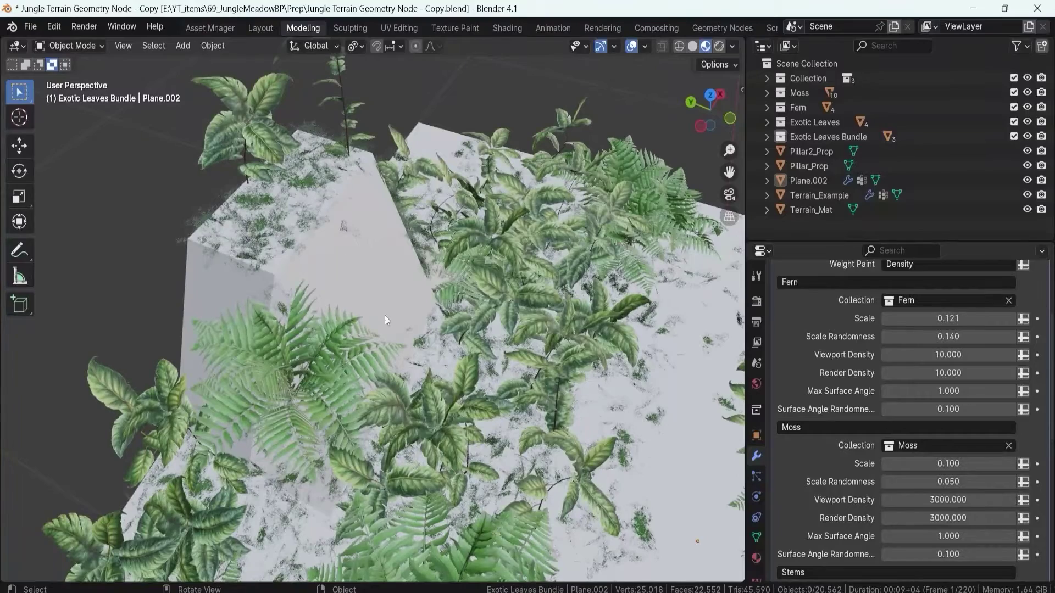
{"action": "scroll", "coordinate": [410, 322], "scroll_direction": "down", "scroll_amount": 5}
{"action": "middle_click_drag", "start_coordinate": [403, 316], "coordinate": [507, 306]}
{"action": "left_click", "coordinate": [483, 426]}
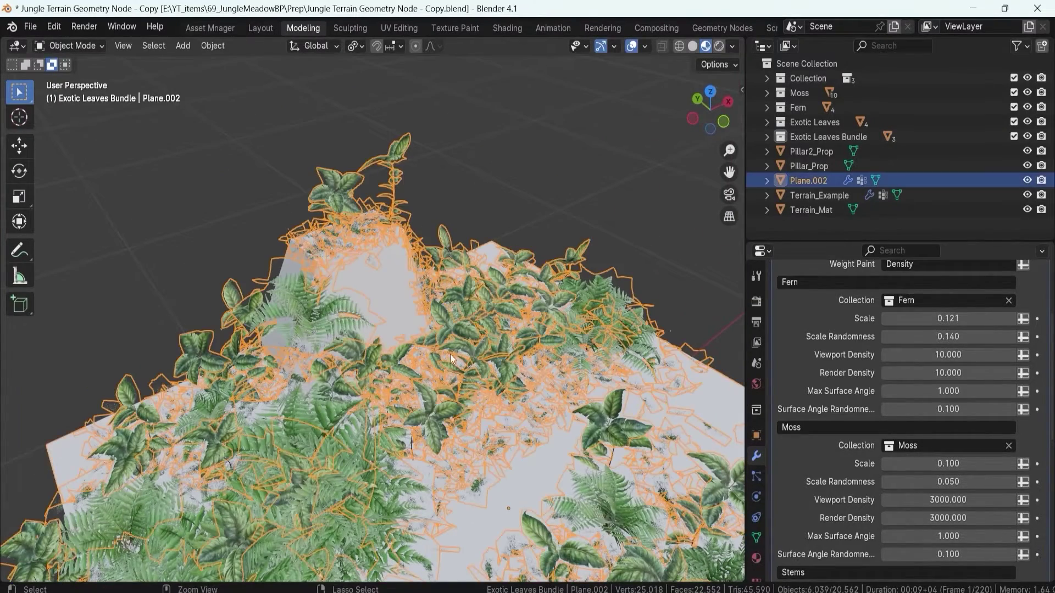
{"action": "left_click", "coordinate": [388, 219]}
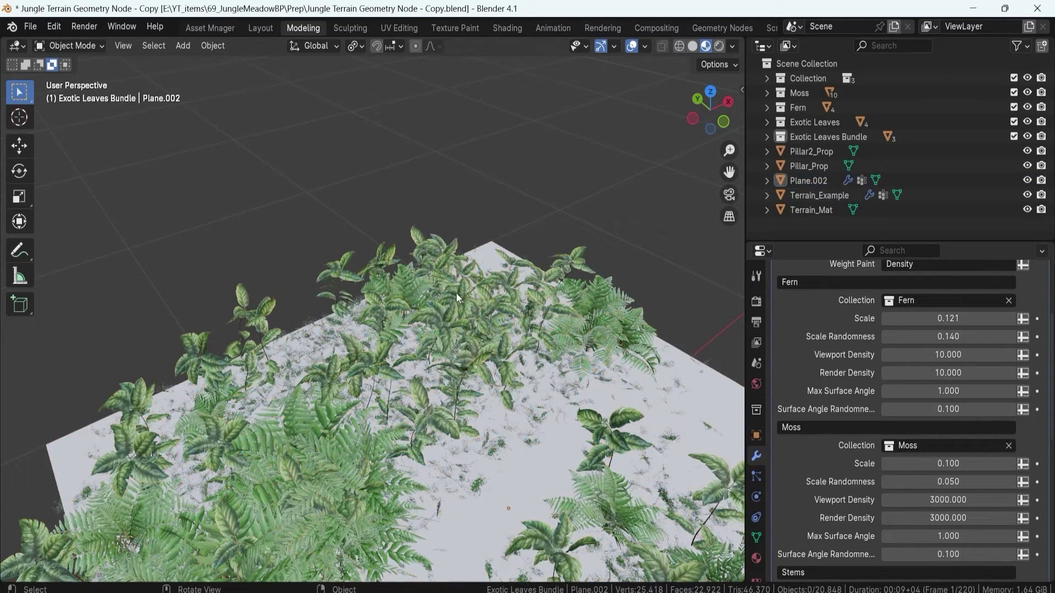
Step: Increase the Moss Scale to 0.210 and preview the moss in Rendered viewport shading
{"action": "scroll", "coordinate": [478, 392], "scroll_direction": "up", "scroll_amount": 3}
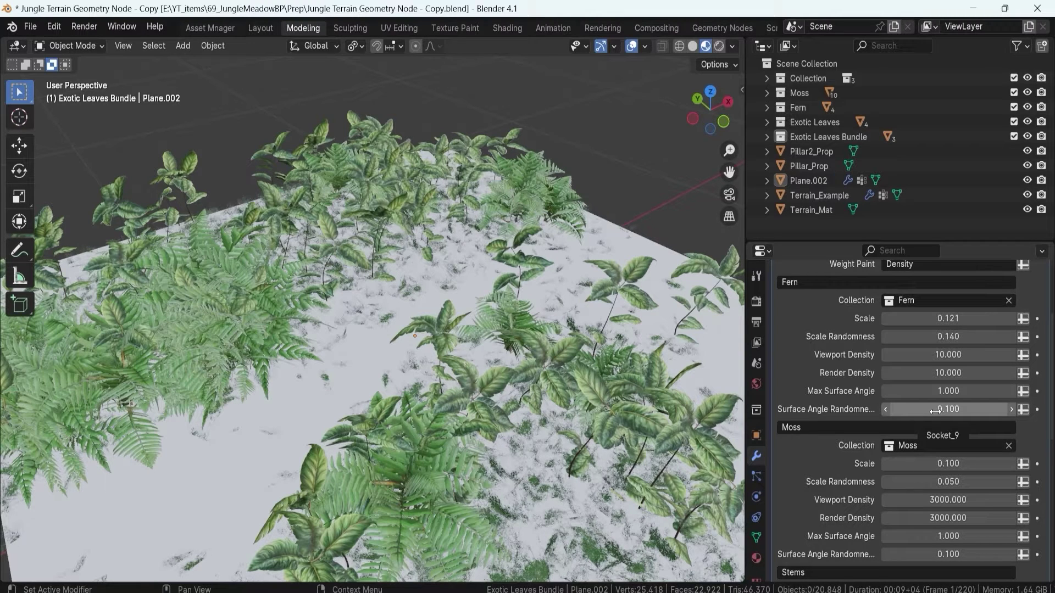
{"action": "scroll", "coordinate": [936, 411], "scroll_direction": "down", "scroll_amount": 1}
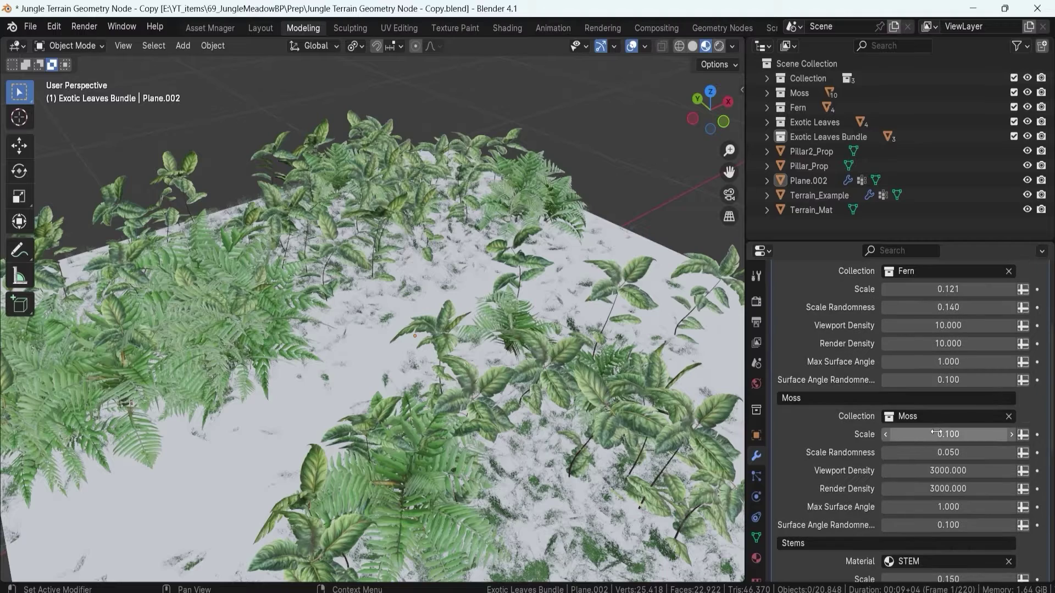
{"action": "mouse_move", "coordinate": [500, 364]}
{"action": "middle_mouse_down"}
{"action": "mouse_move", "coordinate": [447, 251]}
{"action": "mouse_move", "coordinate": [514, 377]}
{"action": "middle_mouse_up"}
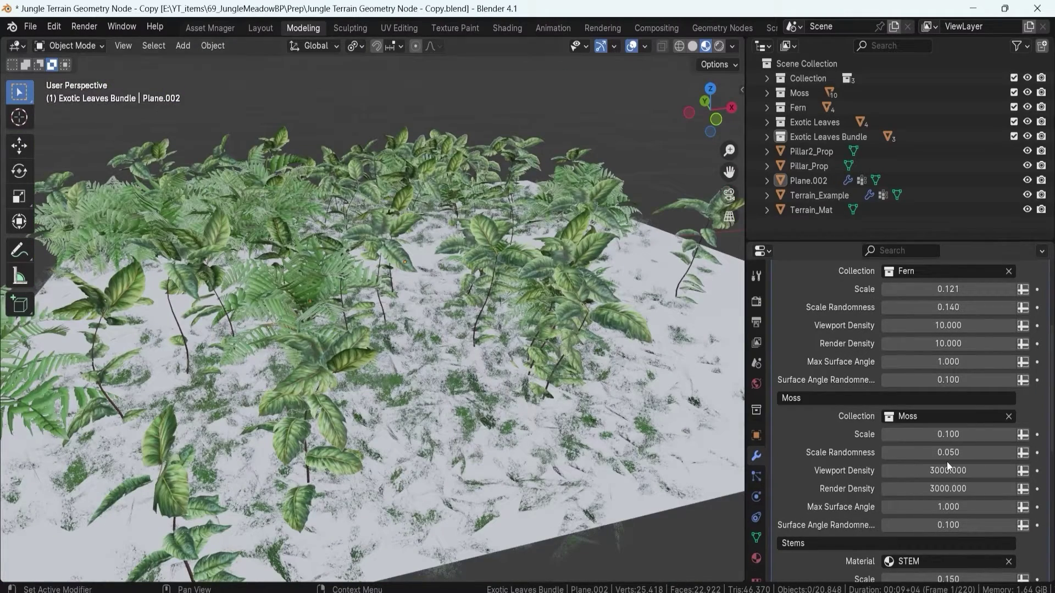
{"action": "left_click_drag", "start_coordinate": [936, 441], "coordinate": [998, 441]}
{"action": "middle_click_drag", "start_coordinate": [521, 365], "coordinate": [593, 127]}
{"action": "middle_click_drag", "start_coordinate": [462, 280], "coordinate": [490, 280]}
{"action": "scroll", "coordinate": [483, 272], "scroll_direction": "down", "scroll_amount": 2}
{"action": "key", "text": "z"}
{"action": "key", "text": "8"}
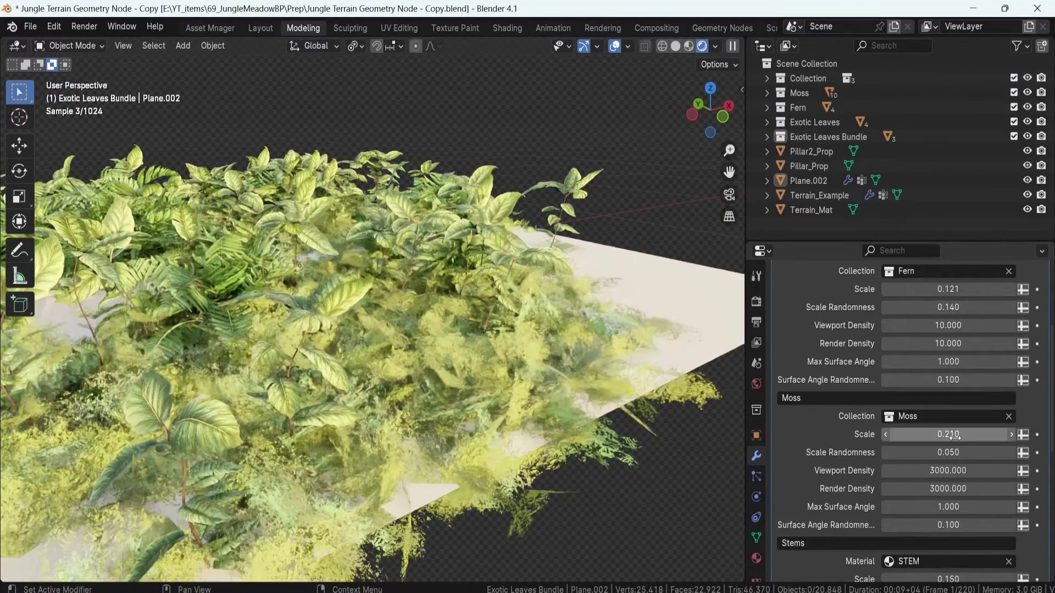
Step: Set the Moss Scale to 0.129 and return the viewport to Material Preview shading
{"action": "left_click_drag", "start_coordinate": [934, 434], "coordinate": [962, 435]}
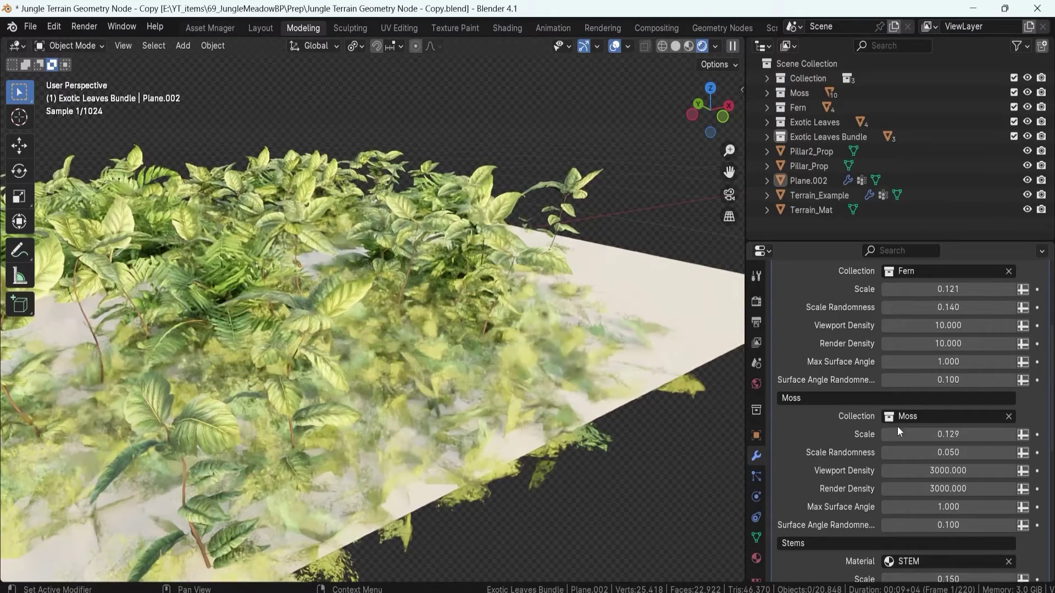
{"action": "left_click", "coordinate": [687, 47]}
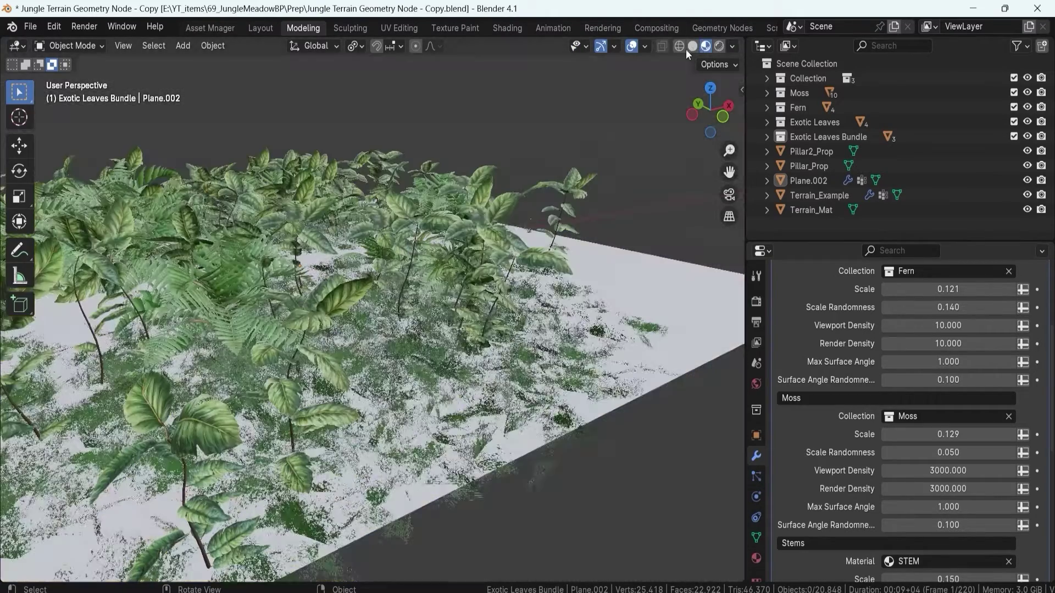
{"action": "middle_click_drag", "start_coordinate": [559, 292], "coordinate": [472, 316]}
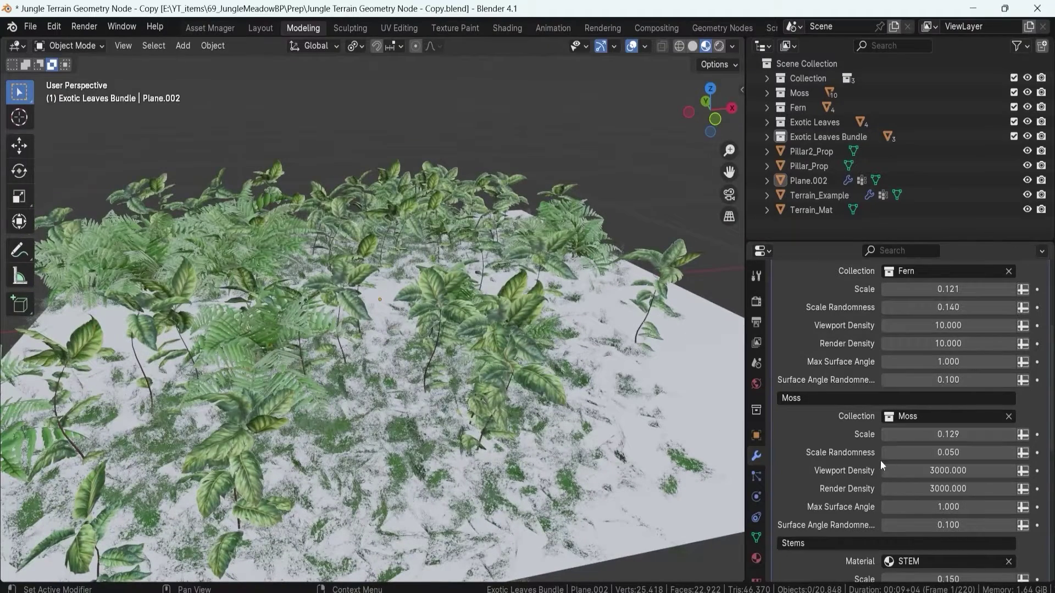
Step: Examine the Stems, Leaf Bundles and Leaves settings, including the material assigned to the stems
{"action": "scroll", "coordinate": [939, 455], "scroll_direction": "up", "scroll_amount": 3}
{"action": "scroll", "coordinate": [936, 458], "scroll_direction": "down", "scroll_amount": 3}
{"action": "scroll", "coordinate": [936, 457], "scroll_direction": "down", "scroll_amount": 10}
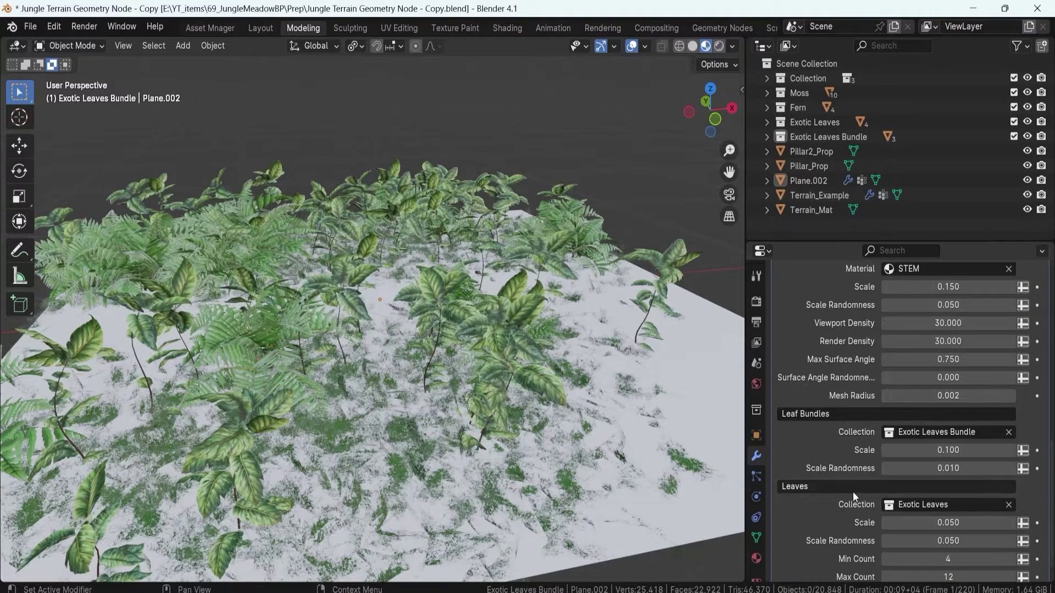
{"action": "scroll", "coordinate": [856, 486], "scroll_direction": "up", "scroll_amount": 6}
{"action": "scroll", "coordinate": [863, 475], "scroll_direction": "down", "scroll_amount": 2}
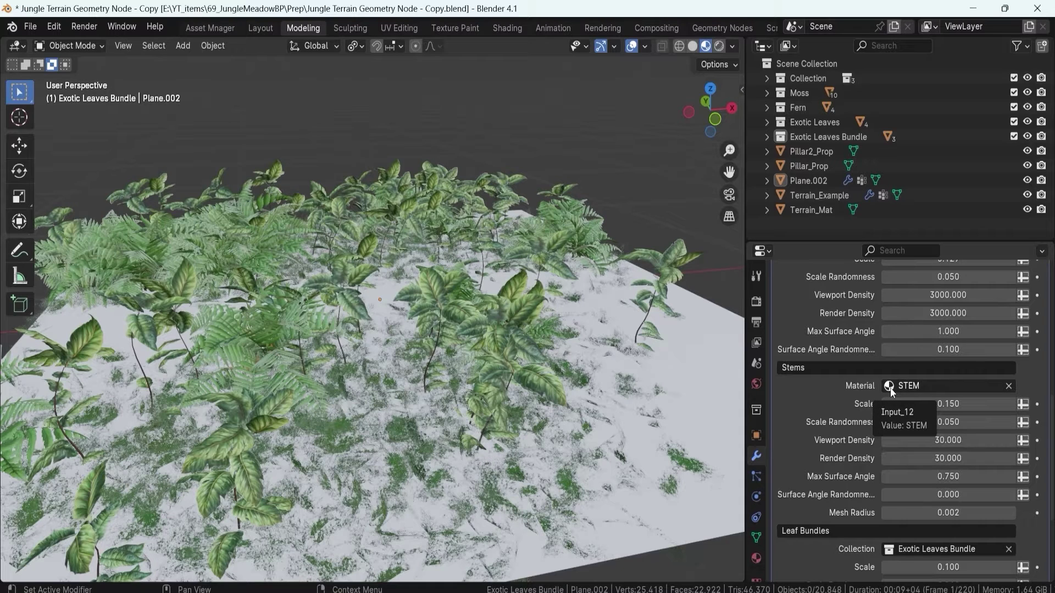
Step: Add a UV sphere and move it about 22 m in X, -4.7 m in Y and 3.5 m in Z, near the vegetated plane
{"action": "scroll", "coordinate": [417, 341], "scroll_direction": "down", "scroll_amount": 8}
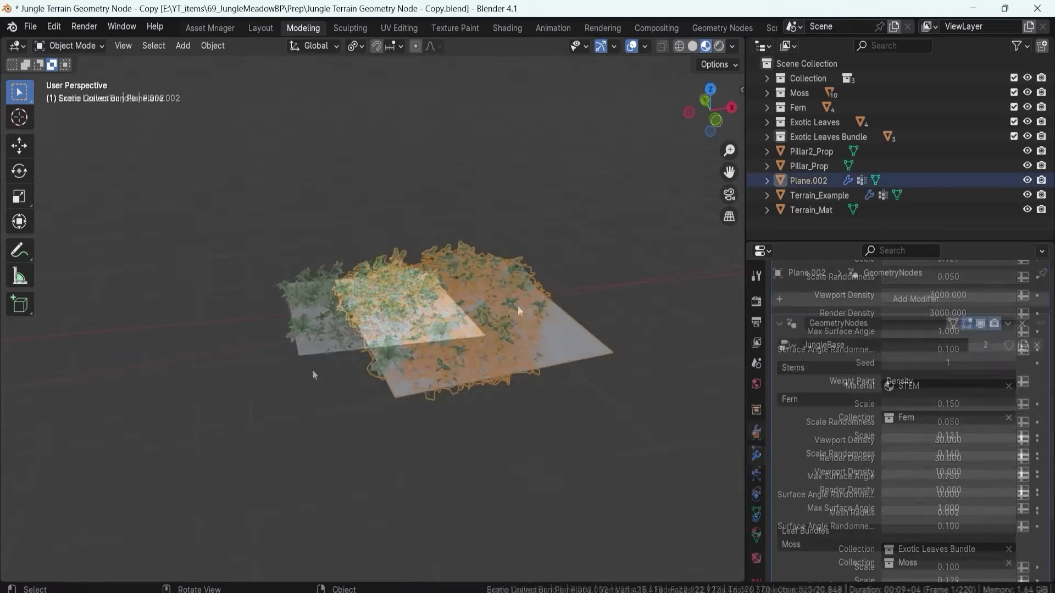
{"action": "key", "text": "shift+a"}
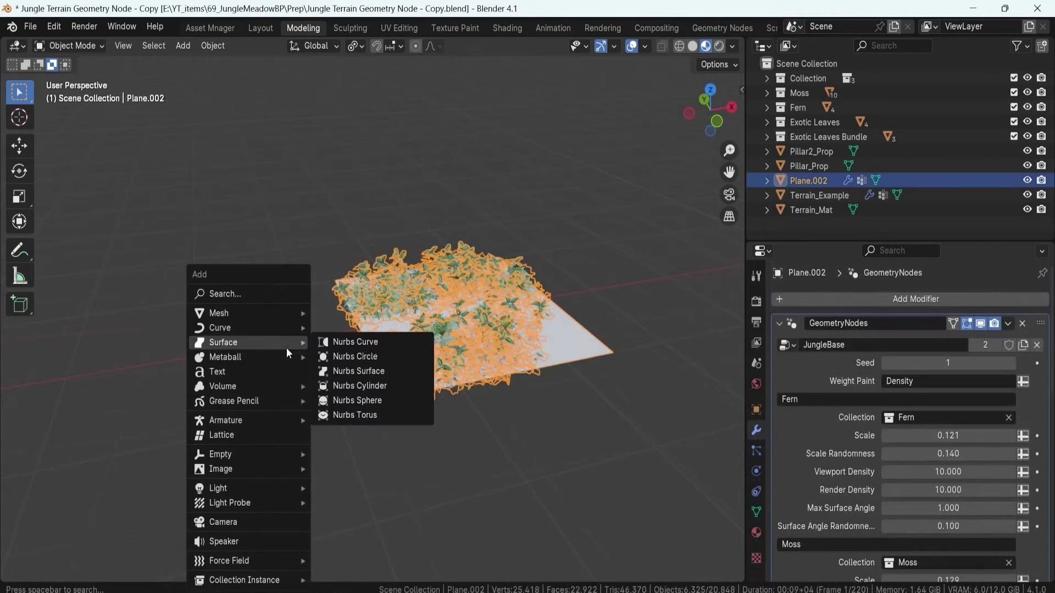
{"action": "mouse_move", "coordinate": [278, 309]}
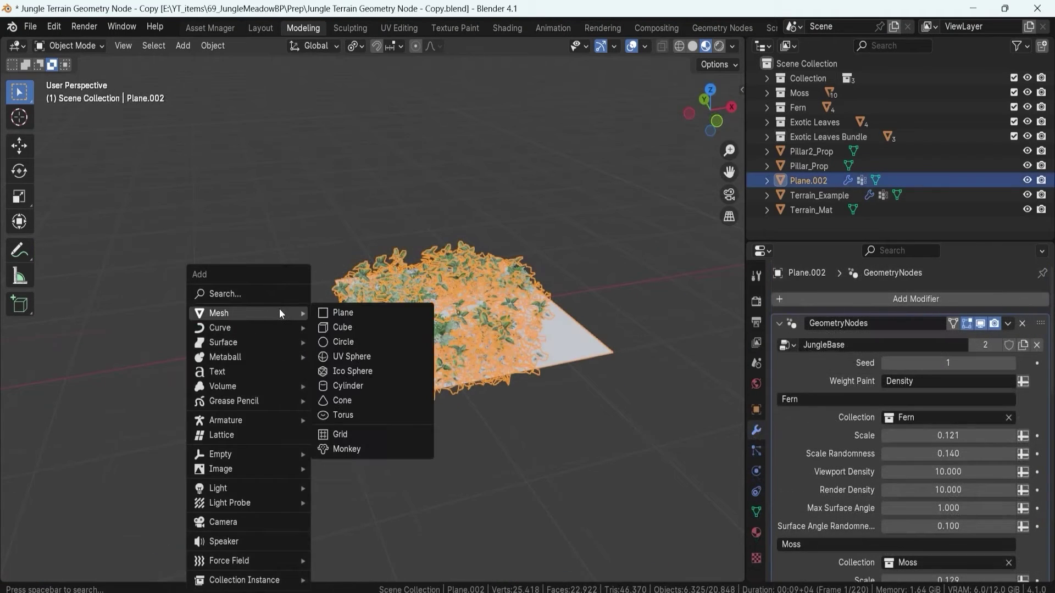
{"action": "left_click", "coordinate": [347, 356]}
{"action": "scroll", "coordinate": [348, 356], "scroll_direction": "down", "scroll_amount": 5}
{"action": "key", "text": "g"}
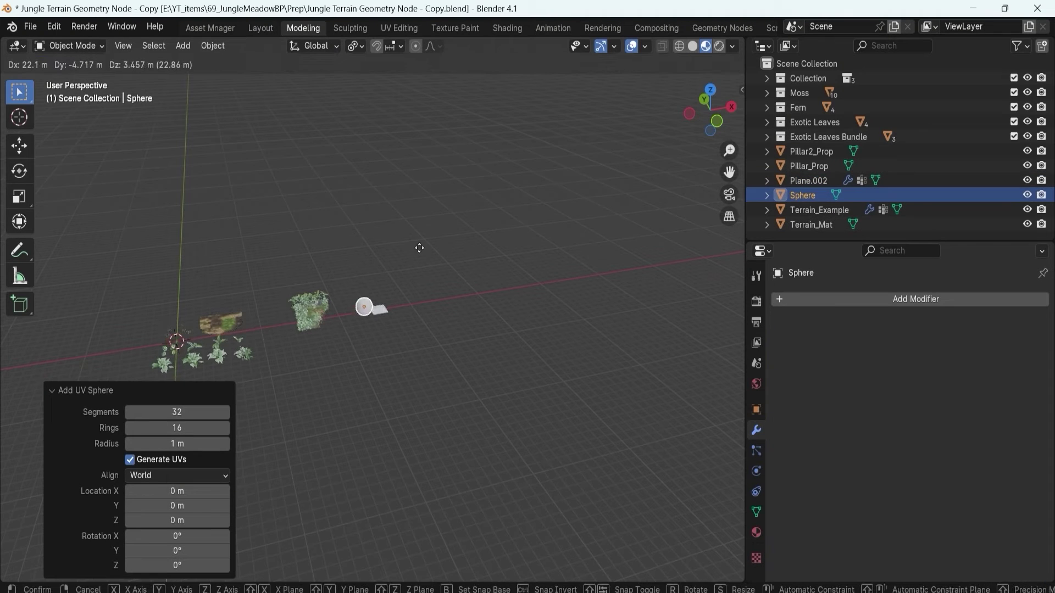
{"action": "left_click", "coordinate": [419, 246]}
{"action": "scroll", "coordinate": [400, 371], "scroll_direction": "up", "scroll_amount": 8}
{"action": "scroll", "coordinate": [401, 363], "scroll_direction": "down", "scroll_amount": 2}
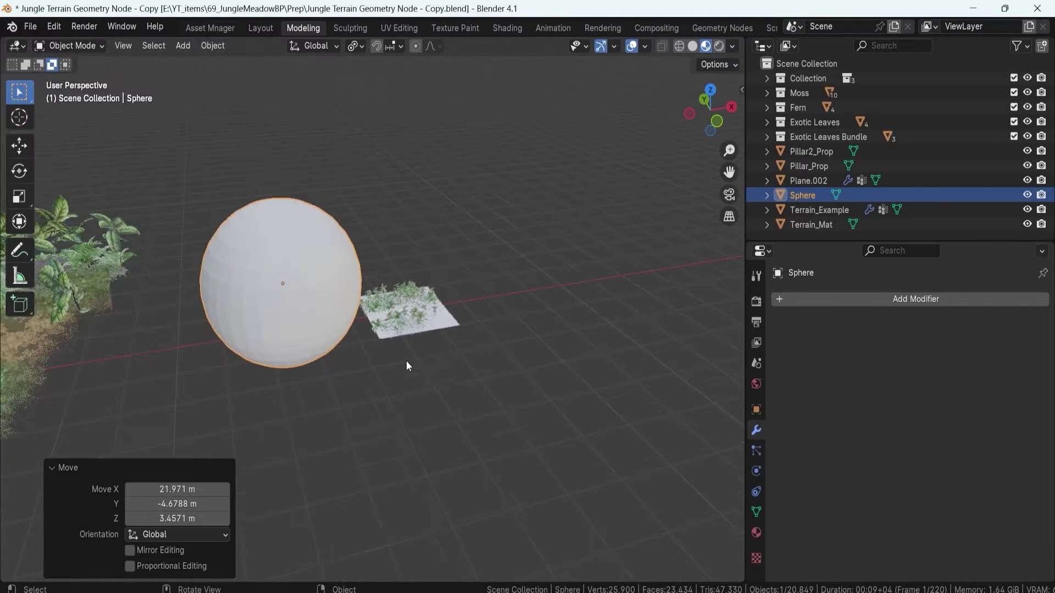
Step: Assign the existing STEM material to the sphere and view its surface up close
{"action": "left_click", "coordinate": [756, 532]}
{"action": "left_click", "coordinate": [786, 361]}
{"action": "left_click", "coordinate": [807, 425]}
{"action": "scroll", "coordinate": [250, 314], "scroll_direction": "up", "scroll_amount": 5}
{"action": "scroll", "coordinate": [303, 298], "scroll_direction": "down", "scroll_amount": 2}
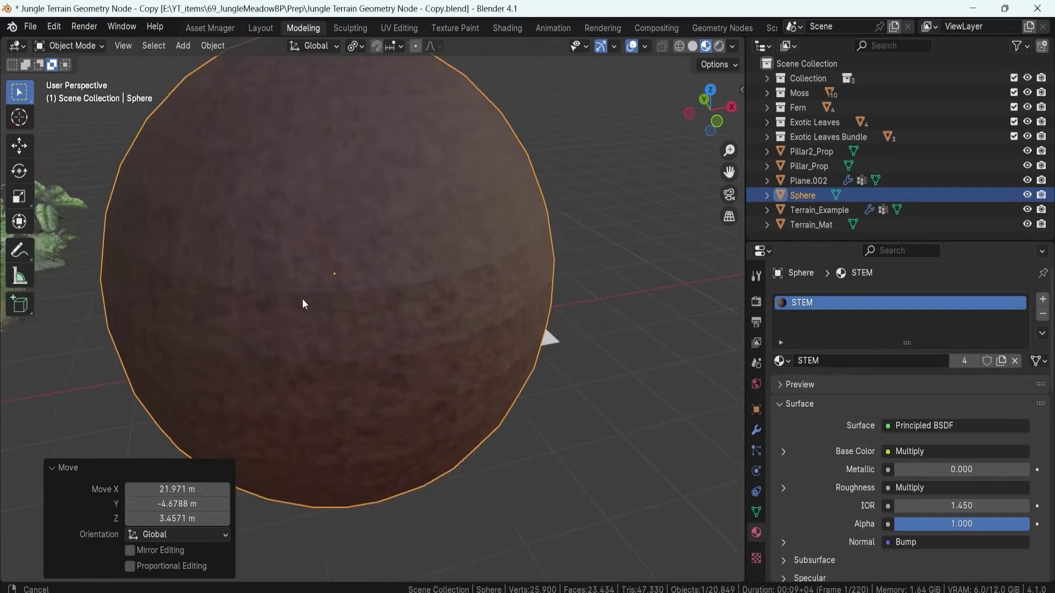
Step: Deselect the sphere and examine the plant stems on the vegetated plane up close
{"action": "left_click", "coordinate": [497, 291]}
{"action": "right_click", "coordinate": [497, 290]}
{"action": "left_click", "coordinate": [489, 304]}
{"action": "left_click", "coordinate": [625, 254]}
{"action": "middle_click_drag", "start_coordinate": [625, 254], "coordinate": [586, 254]}
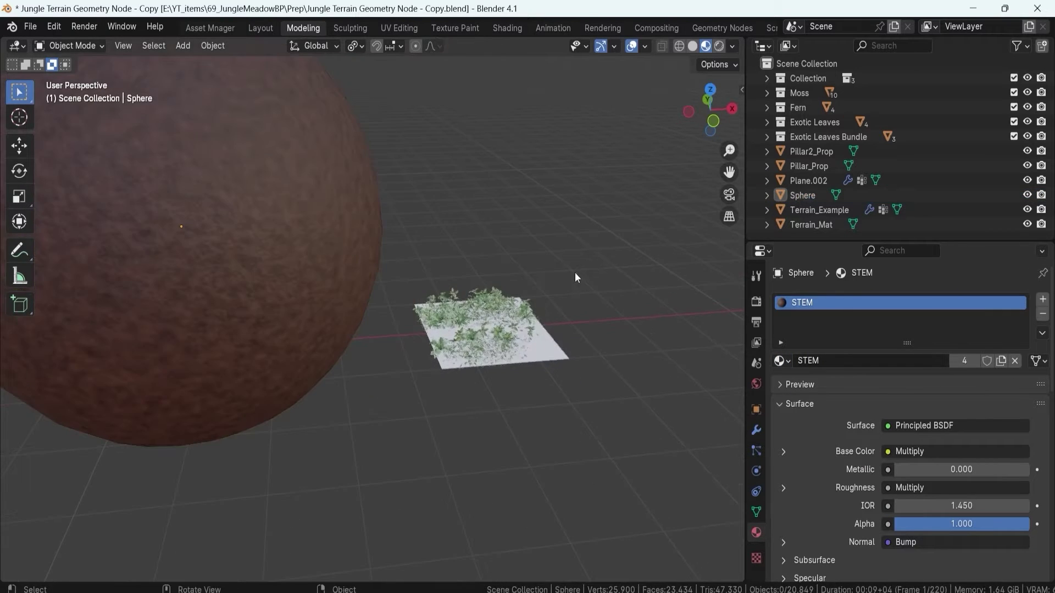
{"action": "scroll", "coordinate": [484, 346], "scroll_direction": "up", "scroll_amount": 10}
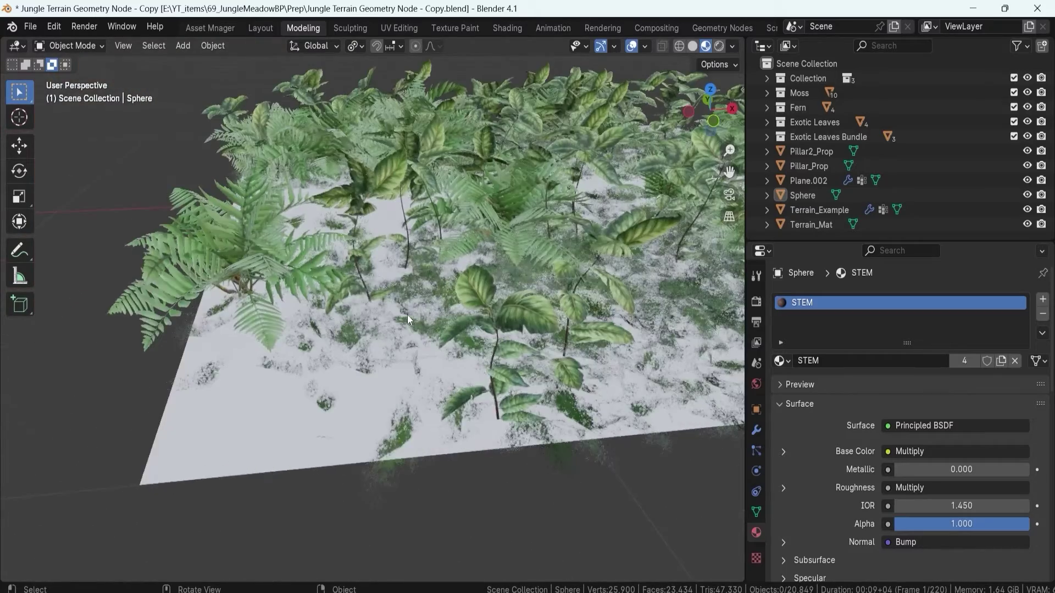
{"action": "scroll", "coordinate": [376, 273], "scroll_direction": "up", "scroll_amount": 3}
{"action": "scroll", "coordinate": [360, 255], "scroll_direction": "down", "scroll_amount": 10}
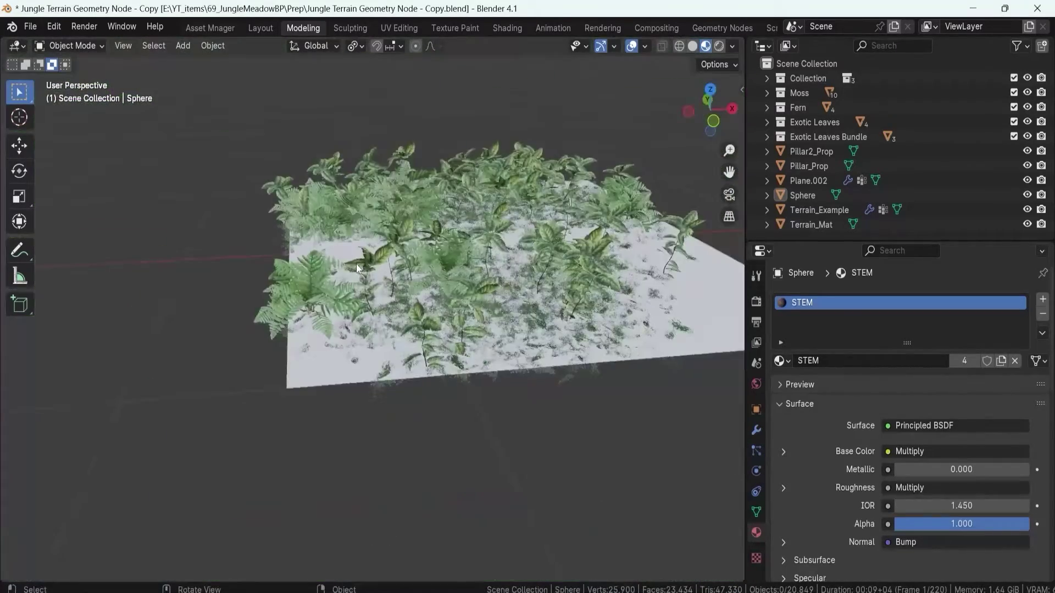
Step: Select the sphere and examine the STEM material's shader nodes, including the Multiply node that feeds the base color
{"action": "scroll", "coordinate": [341, 265], "scroll_direction": "down", "scroll_amount": 6}
{"action": "middle_click_drag", "start_coordinate": [325, 264], "coordinate": [434, 273], "text": "shift"}
{"action": "left_click", "coordinate": [434, 273]}
{"action": "left_click", "coordinate": [508, 28]}
{"action": "scroll", "coordinate": [391, 428], "scroll_direction": "down", "scroll_amount": 8}
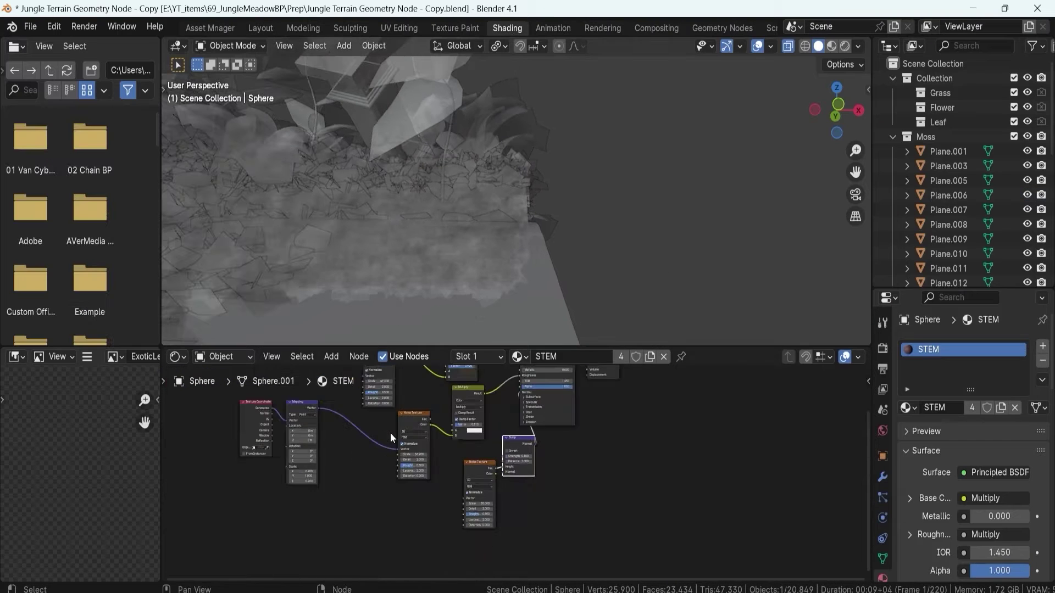
{"action": "middle_click_drag", "start_coordinate": [359, 458], "coordinate": [419, 477]}
{"action": "scroll", "coordinate": [377, 472], "scroll_direction": "up", "scroll_amount": 4}
{"action": "middle_click_drag", "start_coordinate": [512, 428], "coordinate": [554, 513]}
{"action": "scroll", "coordinate": [513, 462], "scroll_direction": "up", "scroll_amount": 2}
{"action": "middle_click_drag", "start_coordinate": [458, 494], "coordinate": [453, 529]}
{"action": "scroll", "coordinate": [468, 470], "scroll_direction": "up", "scroll_amount": 2}
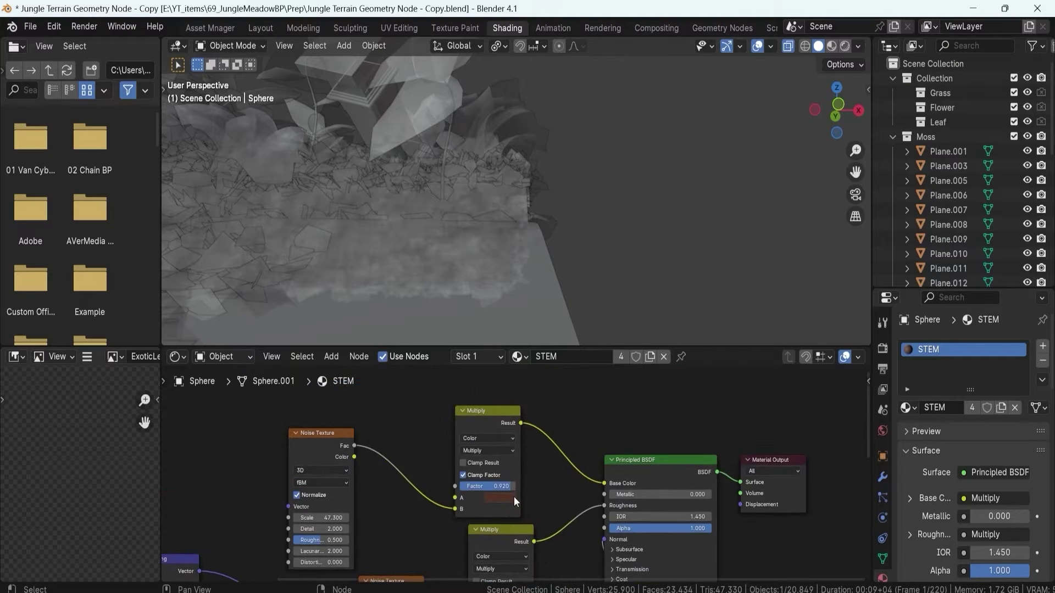
{"action": "left_click", "coordinate": [510, 495]}
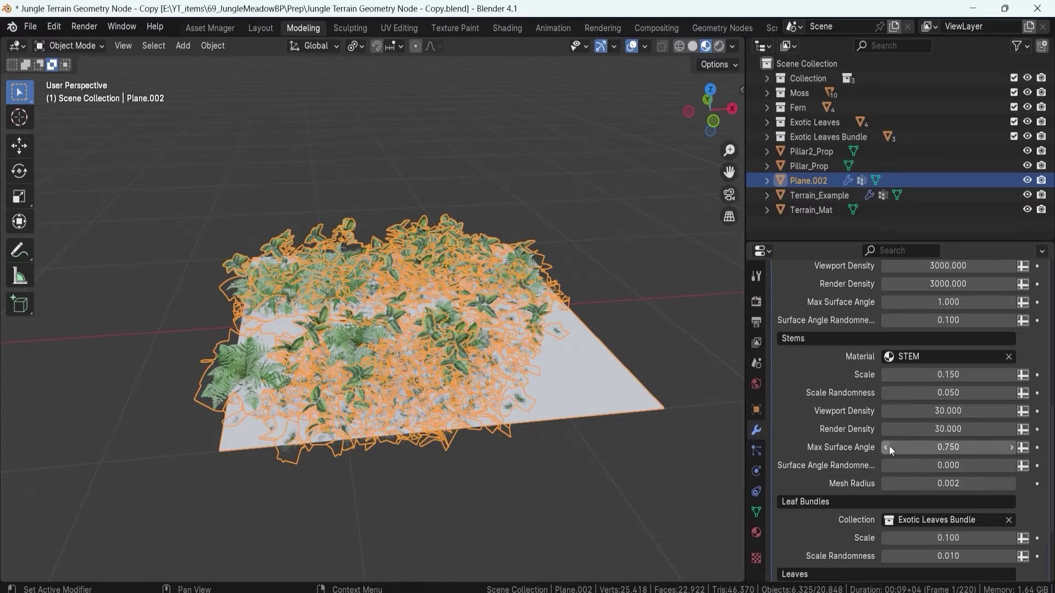
Step: Try a larger Scale for the stems on the vegetated plane and return it to 0.150
{"action": "scroll", "coordinate": [412, 377], "scroll_direction": "up", "scroll_amount": 4}
{"action": "middle_click_drag", "start_coordinate": [421, 372], "coordinate": [410, 355]}
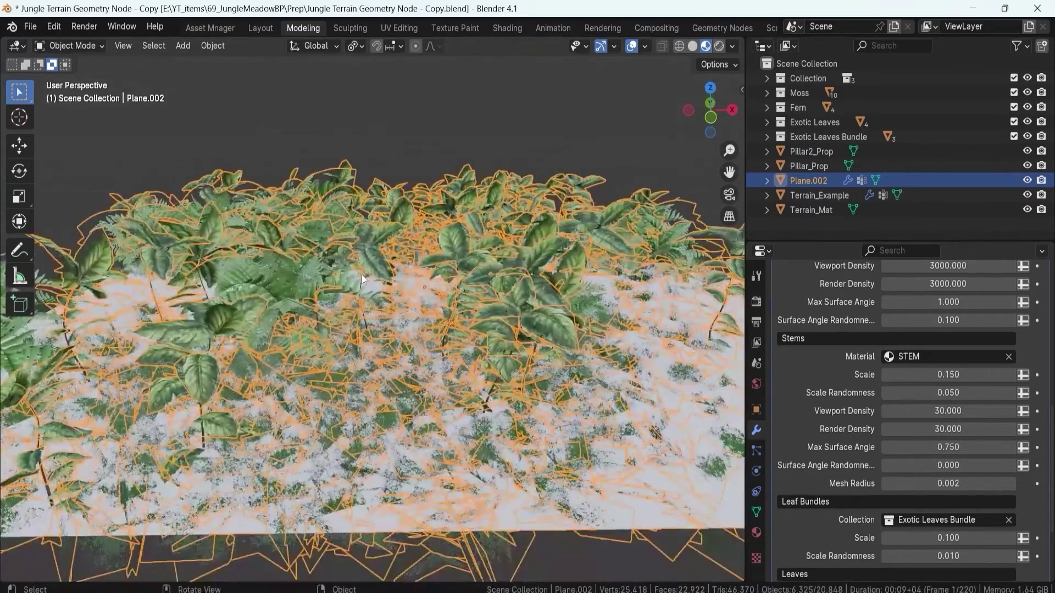
{"action": "scroll", "coordinate": [361, 306], "scroll_direction": "up", "scroll_amount": 5}
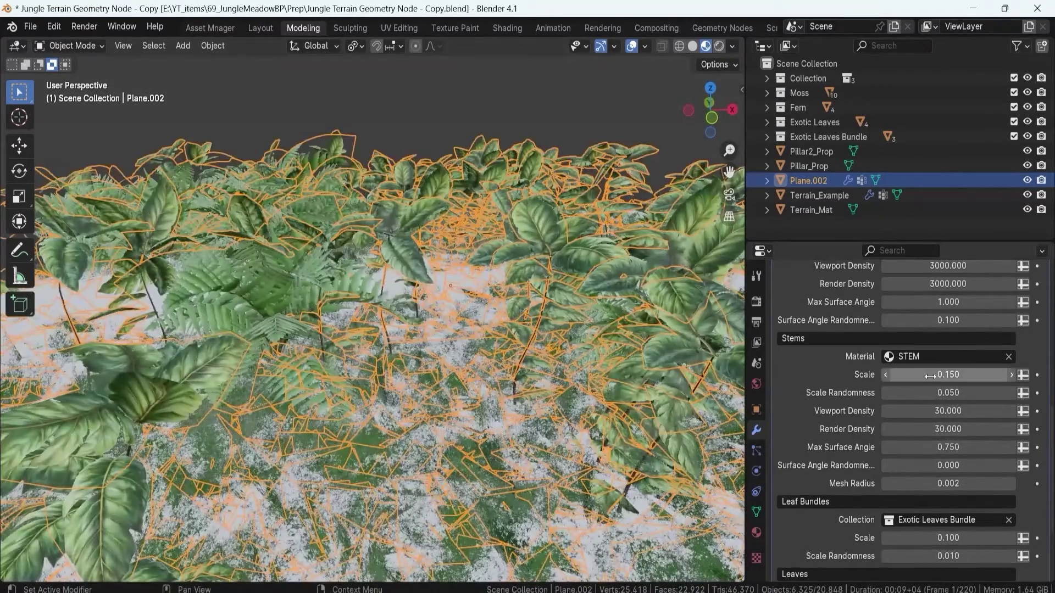
{"action": "left_click_drag", "start_coordinate": [930, 376], "coordinate": [989, 375]}
{"action": "scroll", "coordinate": [594, 316], "scroll_direction": "down", "scroll_amount": 8}
{"action": "left_click_drag", "start_coordinate": [951, 376], "coordinate": [894, 376]}
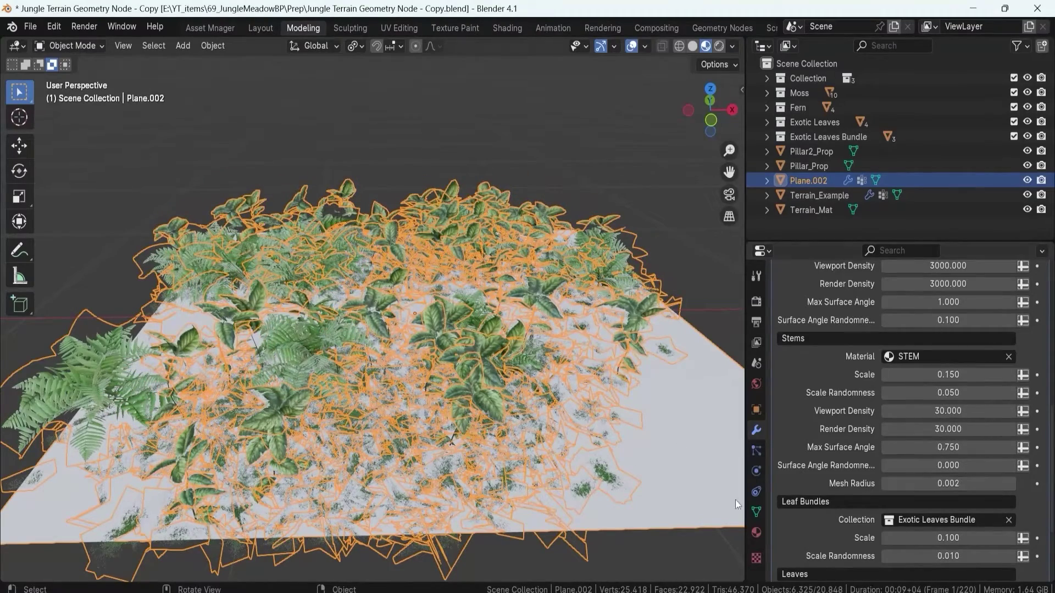
Step: Set the stems' Mesh Radius to 0.004 and deselect the plane to view the thicker stems
{"action": "scroll", "coordinate": [338, 361], "scroll_direction": "up", "scroll_amount": 5}
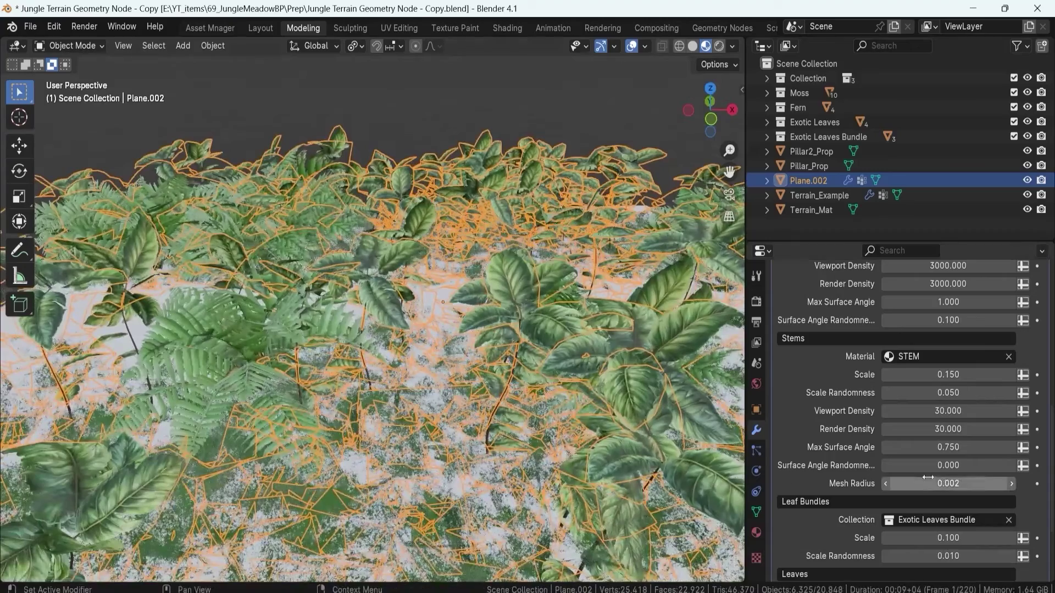
{"action": "left_click_drag", "start_coordinate": [948, 484], "coordinate": [953, 483]}
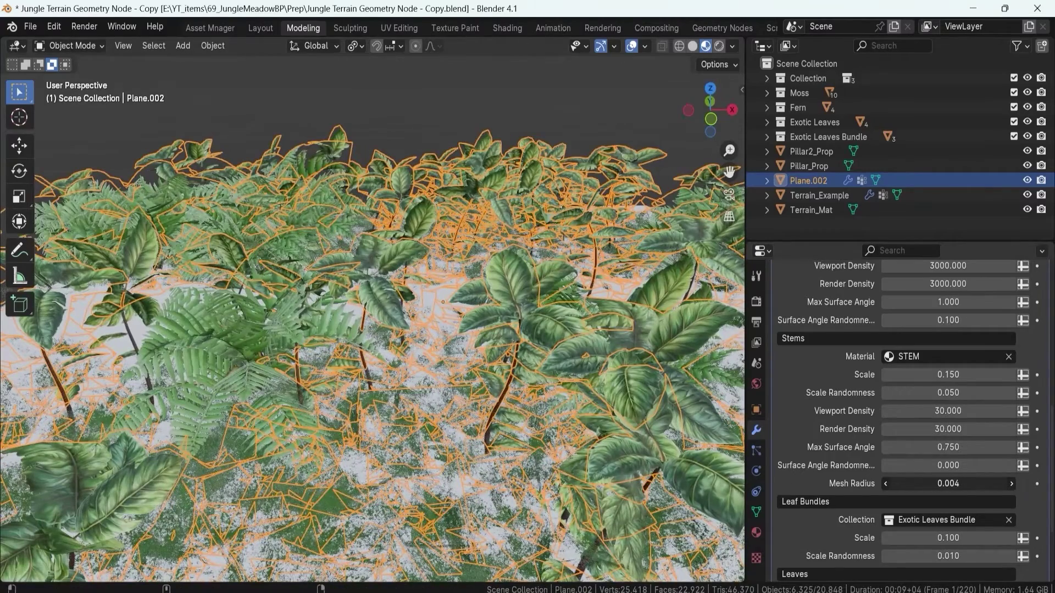
{"action": "scroll", "coordinate": [407, 285], "scroll_direction": "up", "scroll_amount": 3}
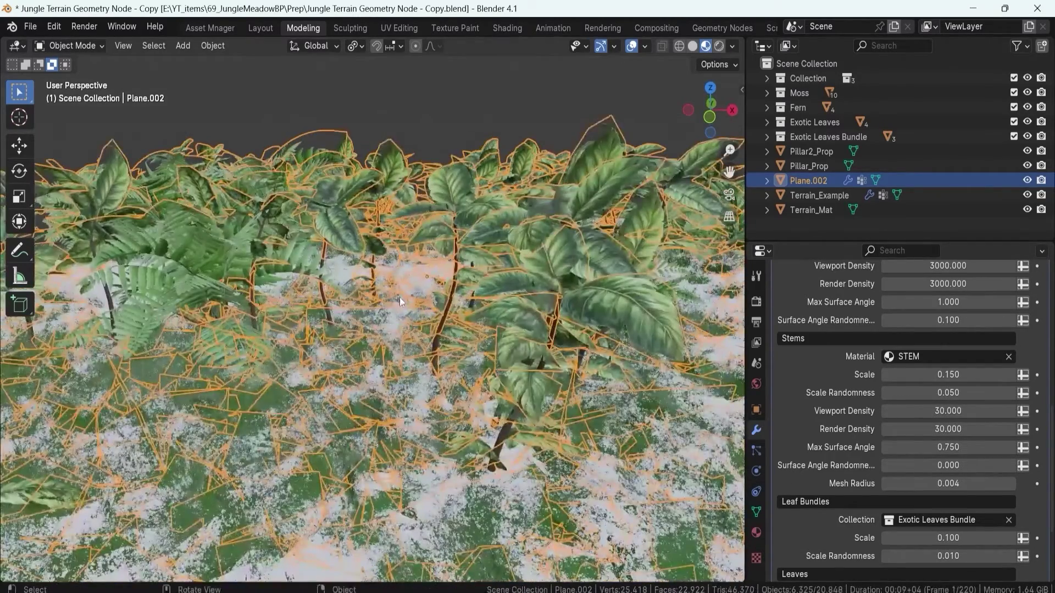
{"action": "left_click", "coordinate": [432, 96]}
{"action": "scroll", "coordinate": [463, 283], "scroll_direction": "up", "scroll_amount": 4}
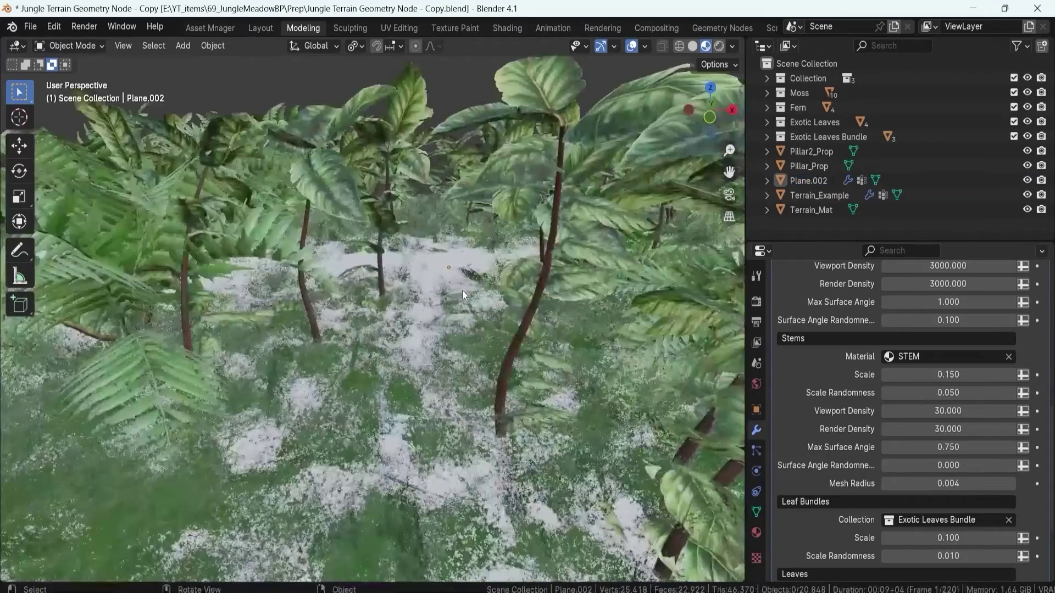
Step: Examine the plants on the plane up close and review the Stems, Leaf Bundles and Leaves settings
{"action": "scroll", "coordinate": [417, 338], "scroll_direction": "down", "scroll_amount": 5}
{"action": "middle_click_drag", "start_coordinate": [417, 338], "coordinate": [434, 286]}
{"action": "scroll", "coordinate": [804, 474], "scroll_direction": "down", "scroll_amount": 3}
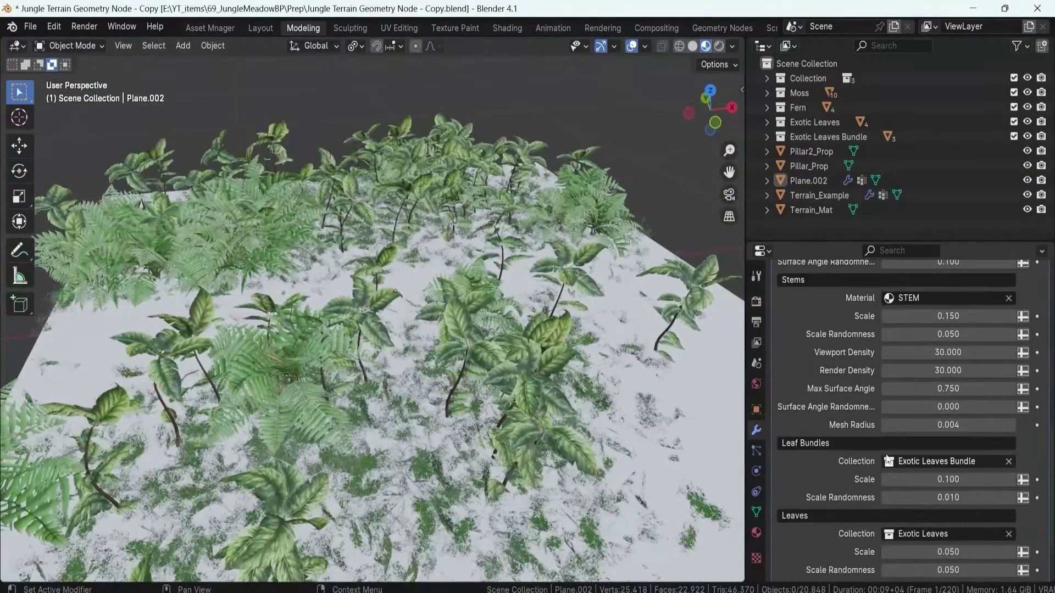
{"action": "middle_click_drag", "start_coordinate": [512, 355], "coordinate": [465, 330], "text": "shift"}
{"action": "scroll", "coordinate": [465, 330], "scroll_direction": "up", "scroll_amount": 4}
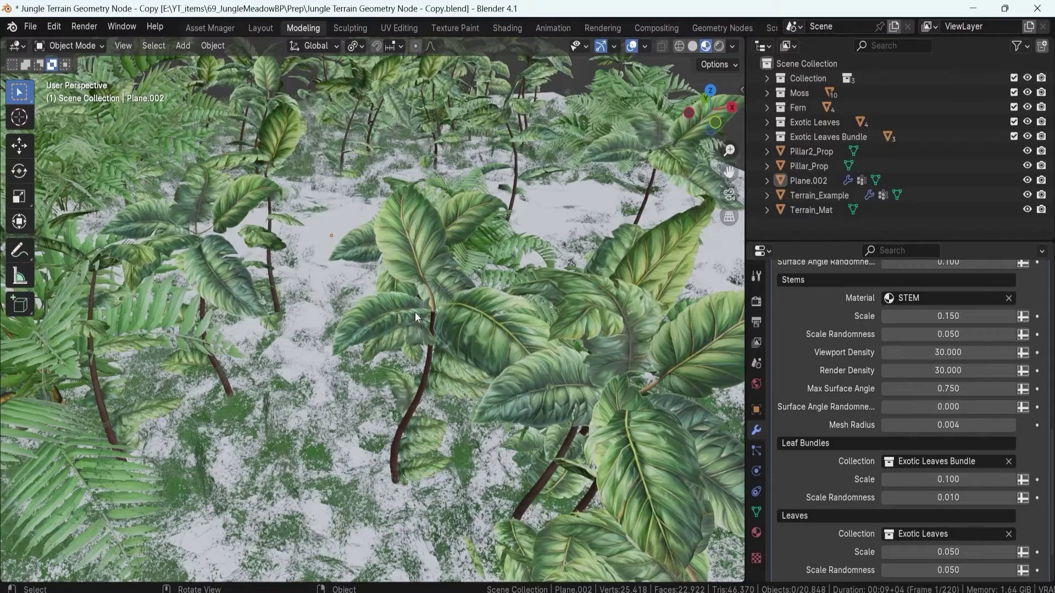
{"action": "scroll", "coordinate": [415, 312], "scroll_direction": "down", "scroll_amount": 4}
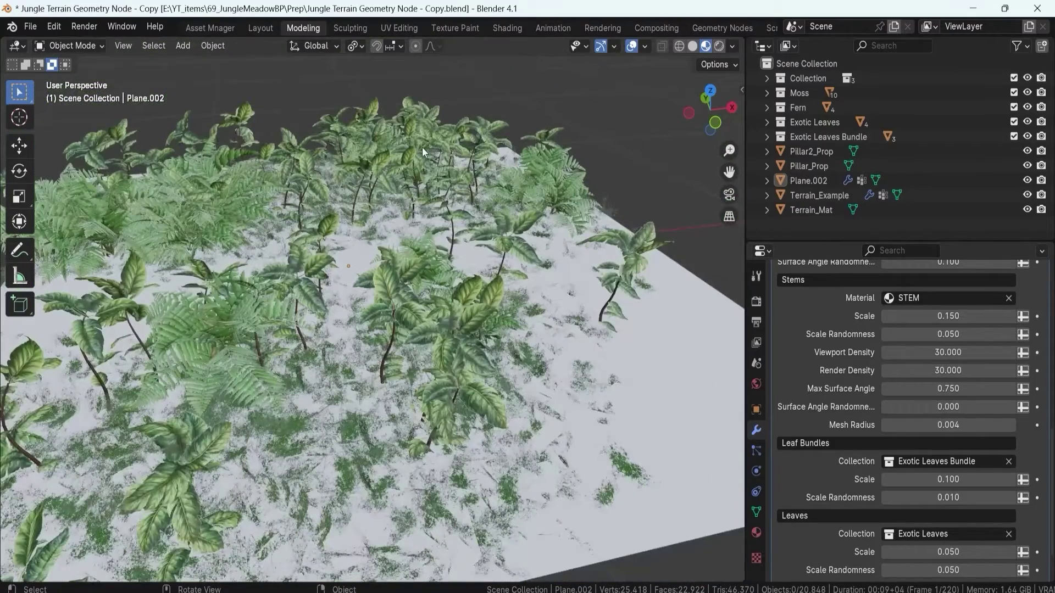
{"action": "scroll", "coordinate": [310, 390], "scroll_direction": "up", "scroll_amount": 2}
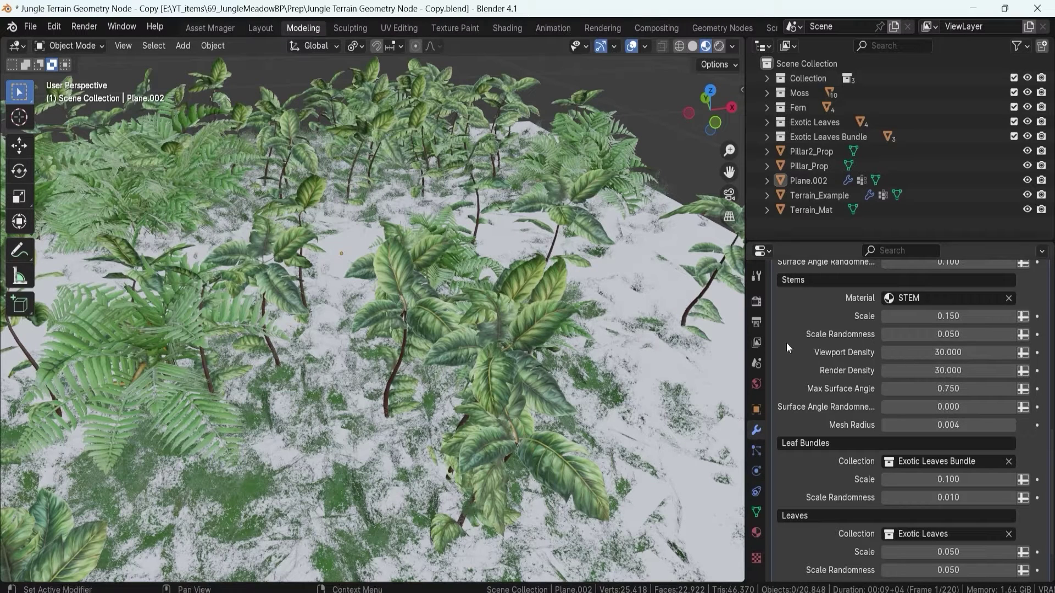
{"action": "scroll", "coordinate": [857, 467], "scroll_direction": "down", "scroll_amount": 2}
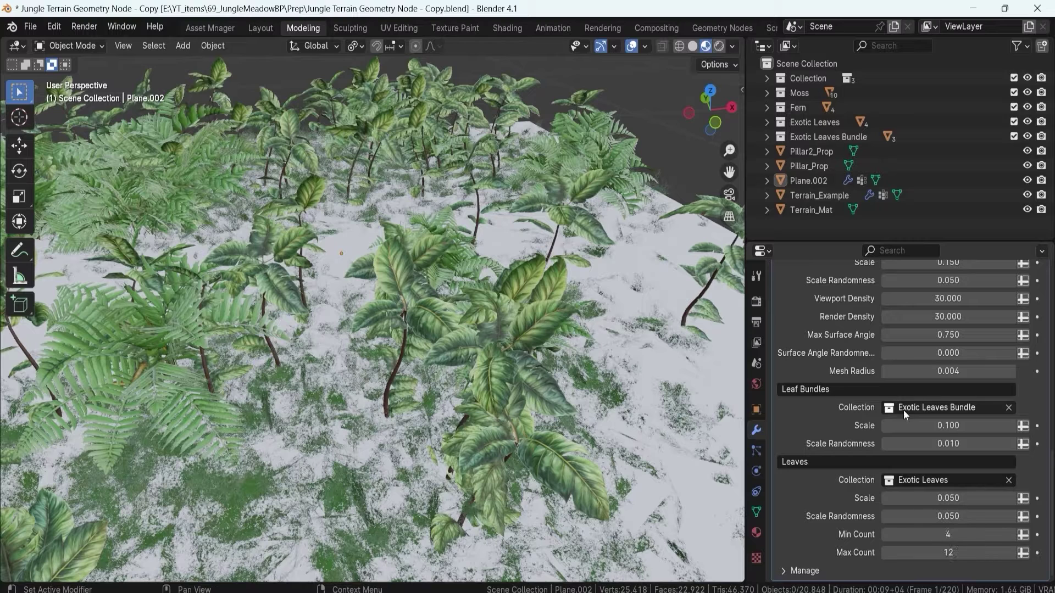
{"action": "scroll", "coordinate": [943, 426], "scroll_direction": "up", "scroll_amount": 4}
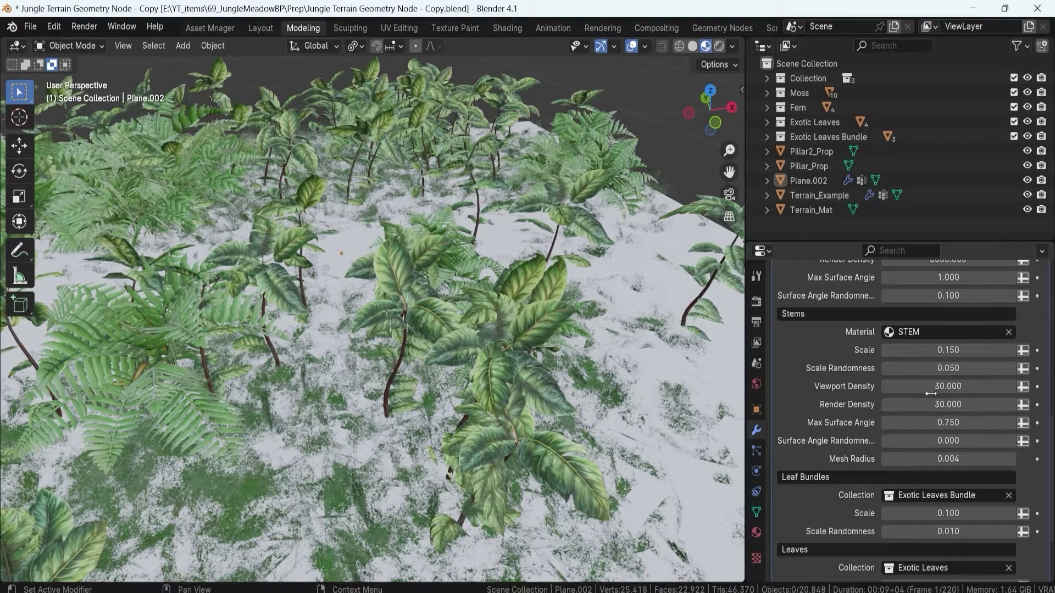
Step: Try a stem Scale of 0.380 and inspect the taller stems
{"action": "left_click_drag", "start_coordinate": [948, 350], "coordinate": [1006, 350]}
{"action": "mouse_move", "coordinate": [467, 230]}
{"action": "middle_mouse_down"}
{"action": "mouse_move", "coordinate": [462, 287]}
{"action": "mouse_move", "coordinate": [513, 219]}
{"action": "mouse_move", "coordinate": [481, 225]}
{"action": "middle_mouse_up"}
{"action": "scroll", "coordinate": [482, 225], "scroll_direction": "up", "scroll_amount": 5}
{"action": "scroll", "coordinate": [526, 234], "scroll_direction": "down", "scroll_amount": 2}
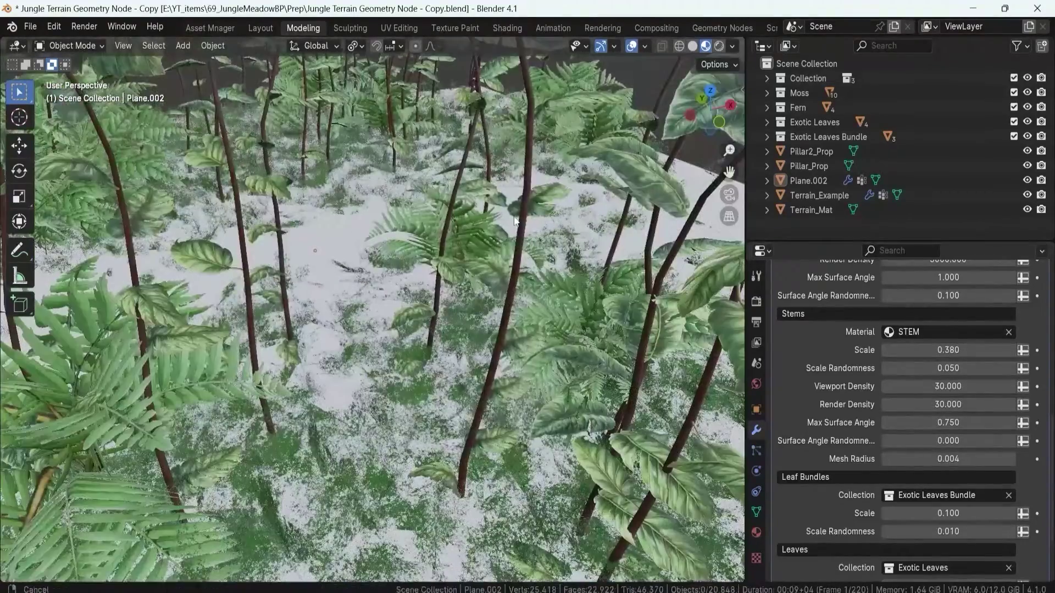
{"action": "middle_click_drag", "start_coordinate": [522, 167], "coordinate": [492, 203], "text": "shift"}
Step: Try a Min Count of 20 and a Max Count of 30 for the leaves along the stems
{"action": "scroll", "coordinate": [932, 481], "scroll_direction": "down", "scroll_amount": 4}
{"action": "left_click", "coordinate": [947, 534]}
{"action": "type", "text": "20"}
{"action": "key", "text": "Return"}
{"action": "left_click", "coordinate": [947, 552]}
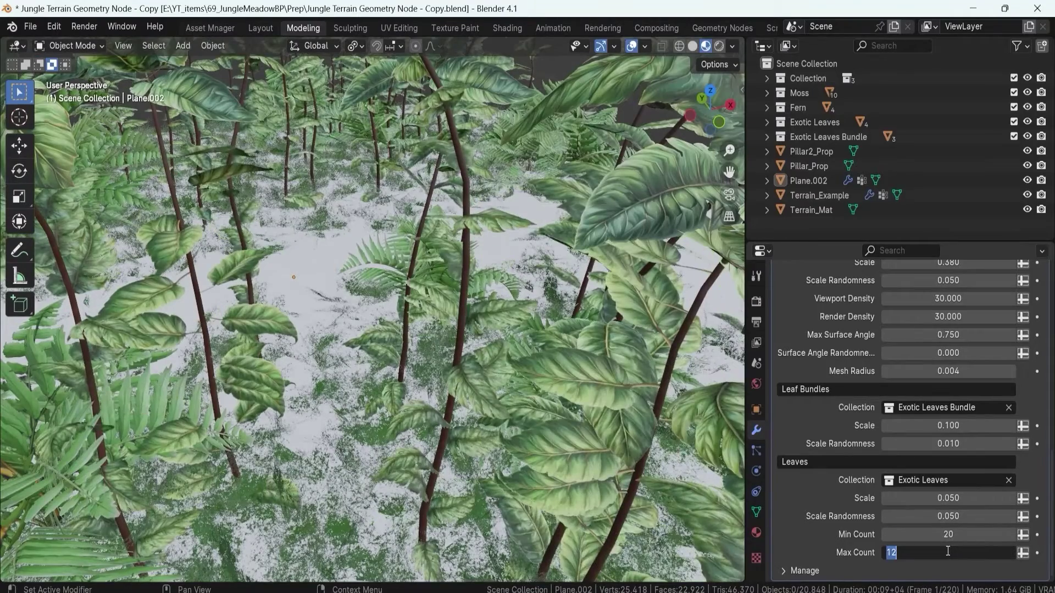
{"action": "type", "text": "30"}
{"action": "key", "text": "Return"}
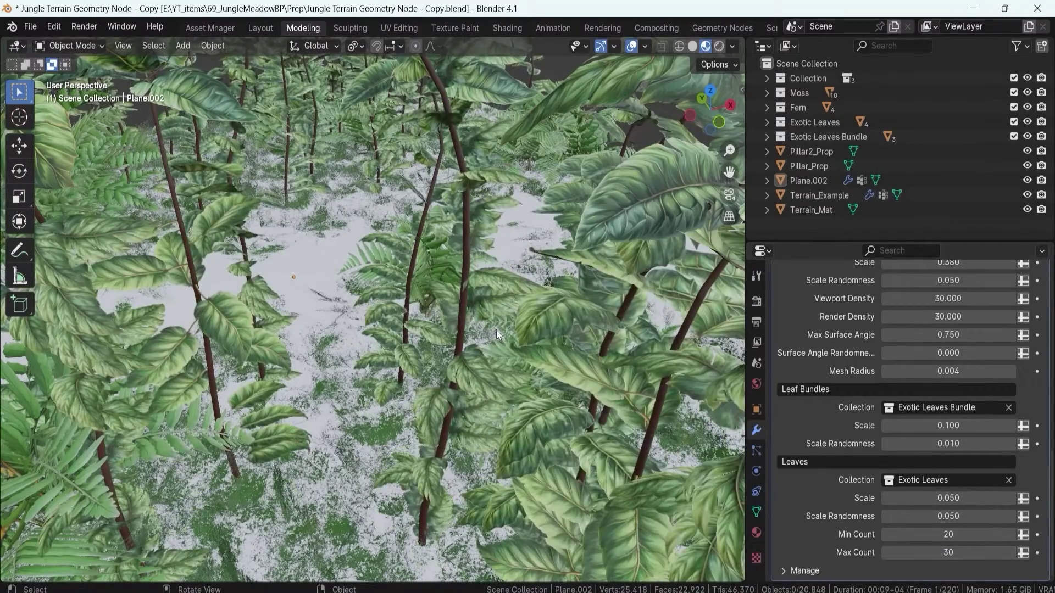
{"action": "scroll", "coordinate": [498, 330], "scroll_direction": "up", "scroll_amount": 2}
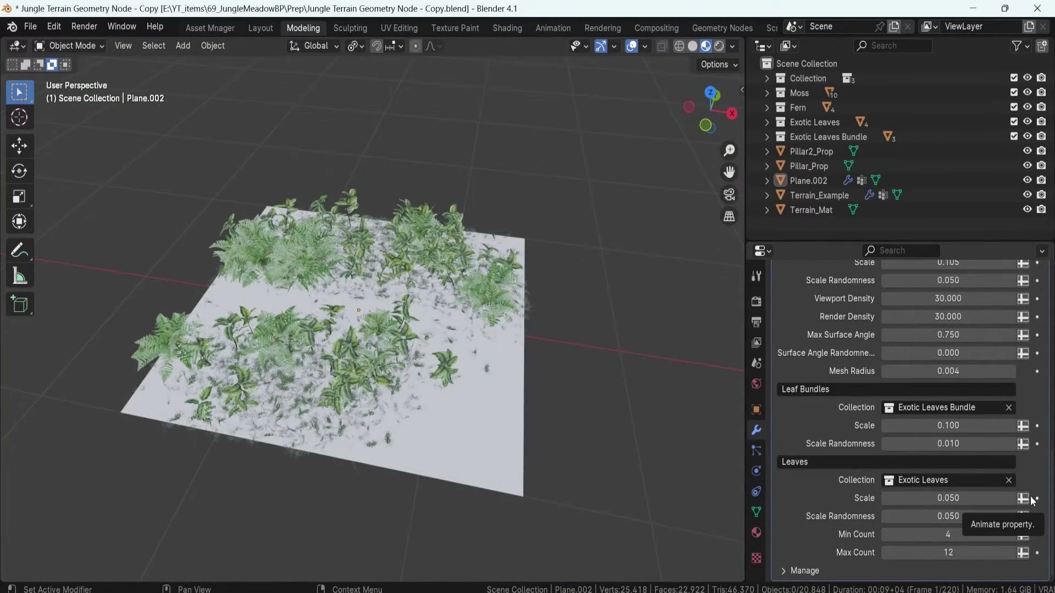
Step: Assign the existing Terrain material to the vegetated plane and inspect its ground texture up close
{"action": "scroll", "coordinate": [971, 469], "scroll_direction": "up", "scroll_amount": 15}
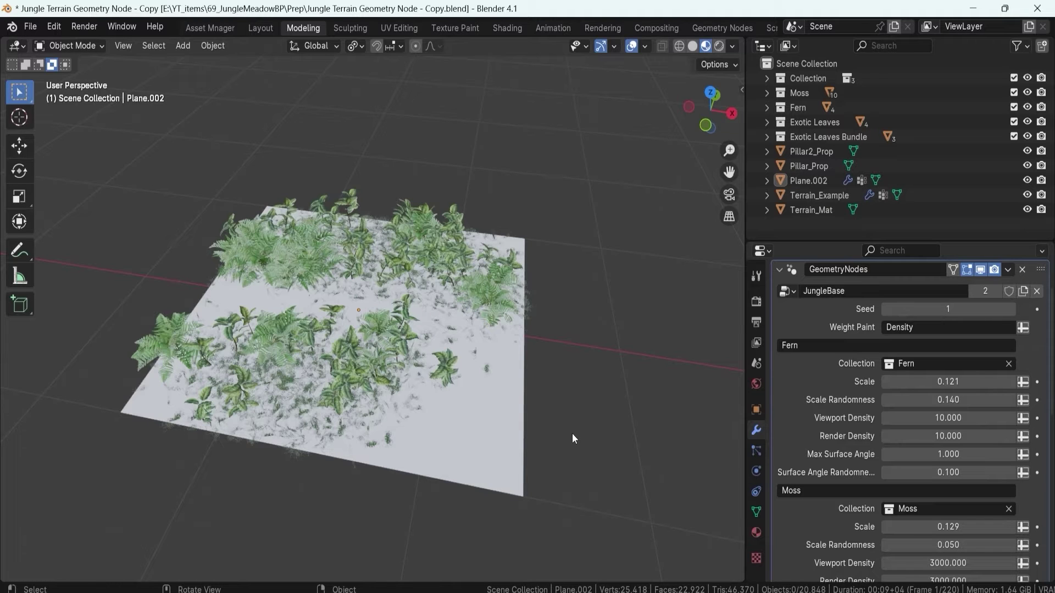
{"action": "left_click", "coordinate": [454, 434]}
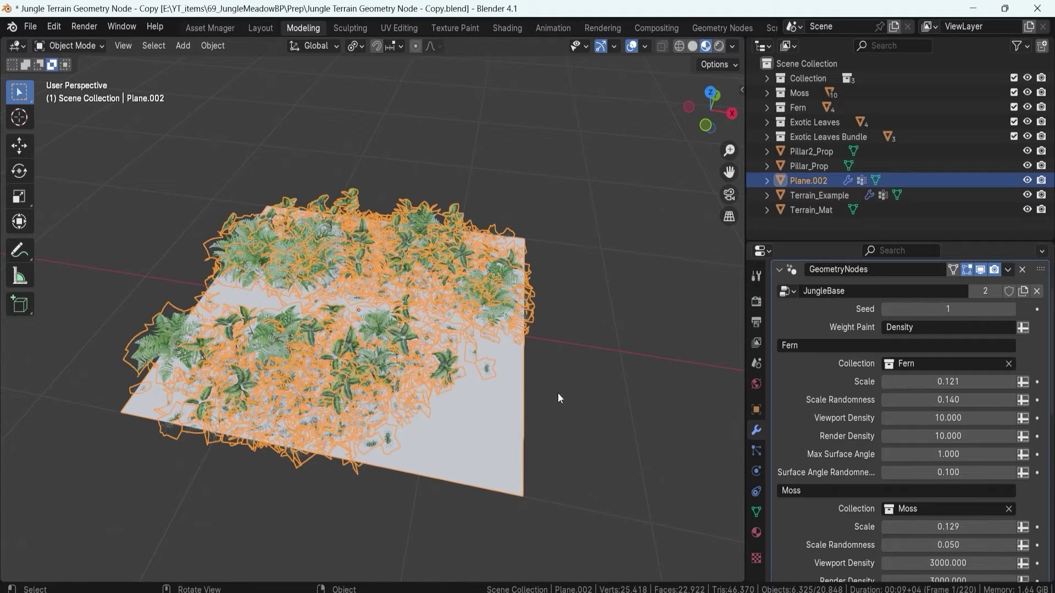
{"action": "left_click", "coordinate": [756, 532]}
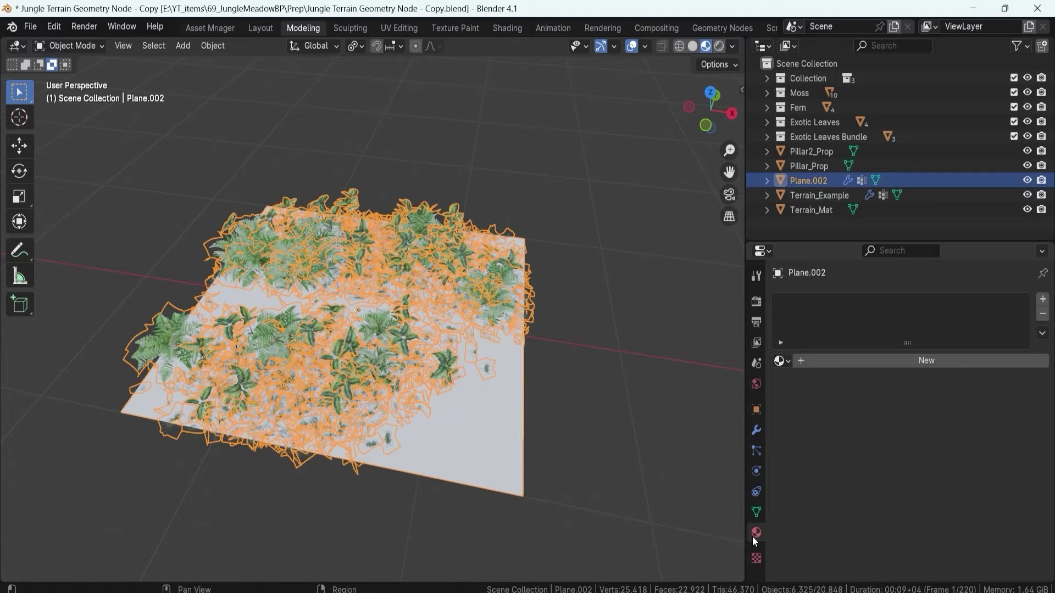
{"action": "left_click", "coordinate": [780, 361]}
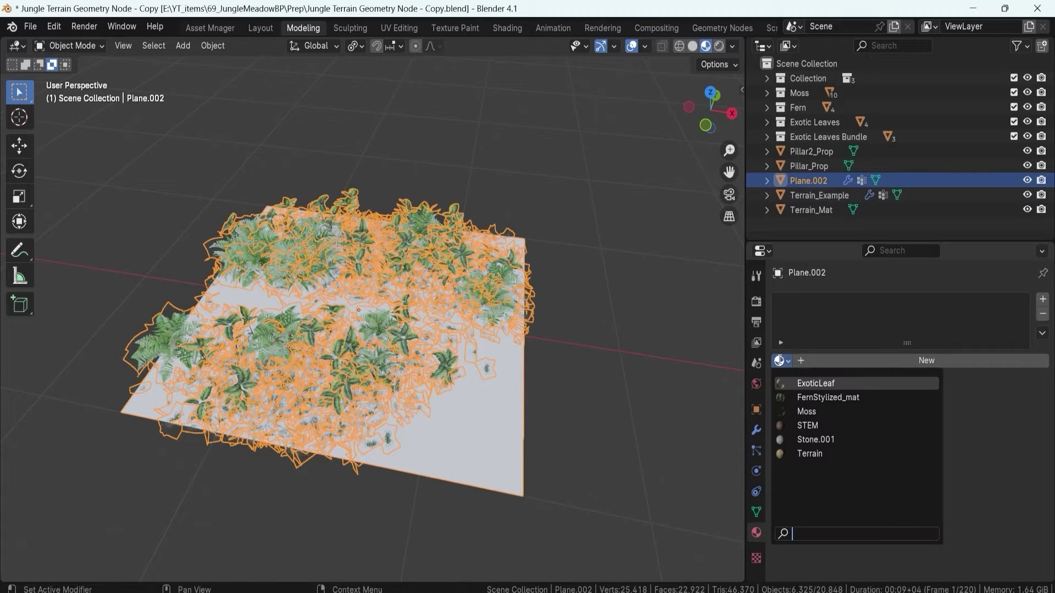
{"action": "left_click", "coordinate": [809, 454]}
{"action": "scroll", "coordinate": [463, 410], "scroll_direction": "up", "scroll_amount": 1}
{"action": "middle_click_drag", "start_coordinate": [463, 411], "coordinate": [490, 409]}
{"action": "middle_click_drag", "start_coordinate": [538, 384], "coordinate": [455, 342], "text": "shift"}
{"action": "scroll", "coordinate": [436, 341], "scroll_direction": "up", "scroll_amount": 3}
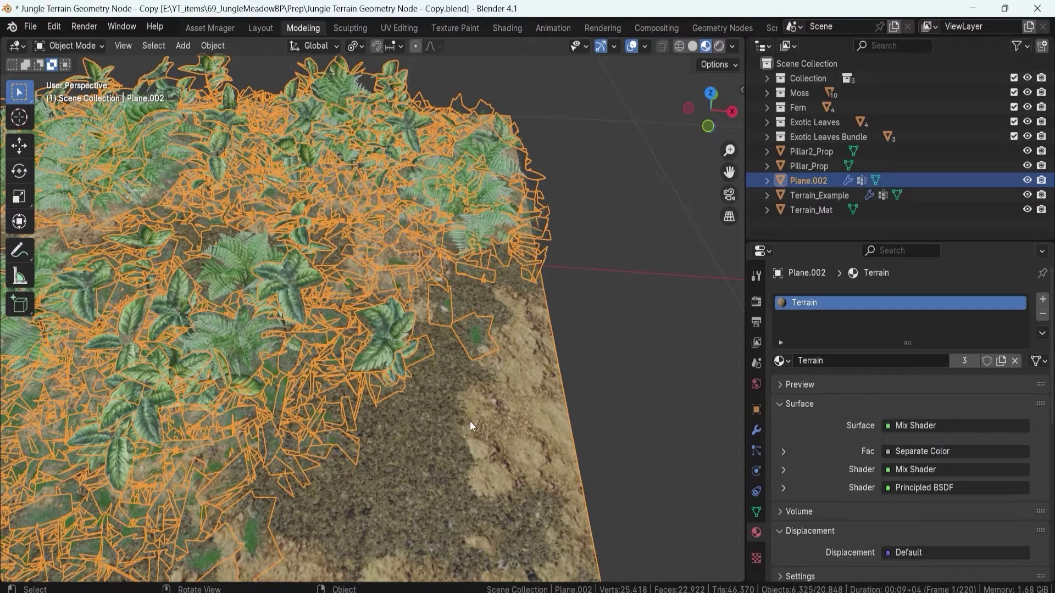
{"action": "scroll", "coordinate": [463, 416], "scroll_direction": "down", "scroll_amount": 3}
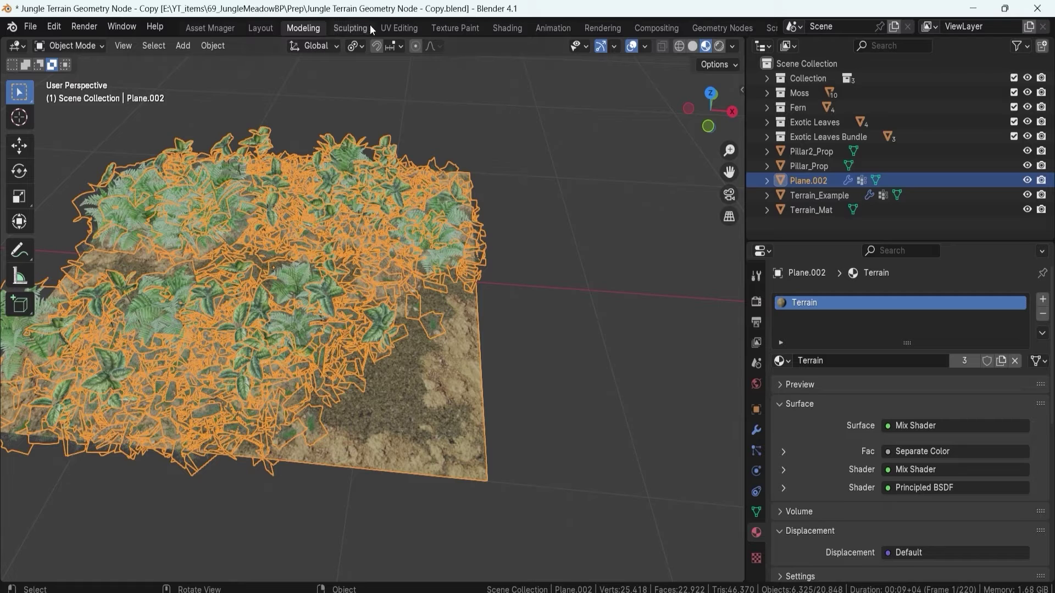
Step: Switch to the UV Editing workspace and show the plane in Material Preview shading
{"action": "left_click", "coordinate": [399, 28]}
{"action": "scroll", "coordinate": [715, 401], "scroll_direction": "down", "scroll_amount": 3}
{"action": "scroll", "coordinate": [685, 379], "scroll_direction": "up", "scroll_amount": 6}
{"action": "middle_click_drag", "start_coordinate": [688, 453], "coordinate": [720, 467]}
{"action": "scroll", "coordinate": [773, 49], "scroll_direction": "down", "scroll_amount": 5}
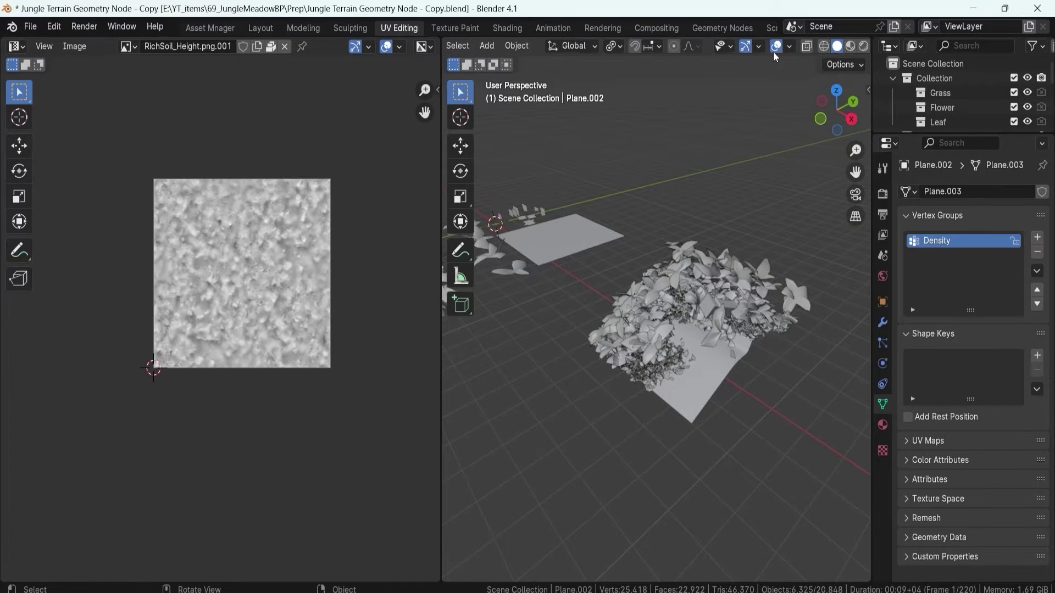
{"action": "left_click", "coordinate": [851, 46]}
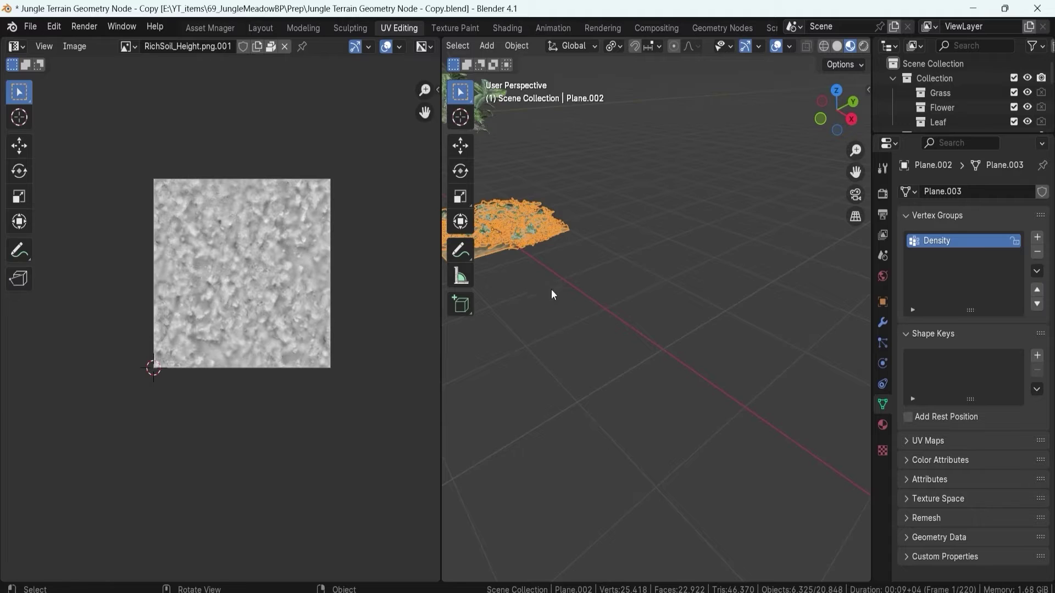
{"action": "middle_click_drag", "start_coordinate": [552, 291], "coordinate": [593, 309], "text": "shift"}
{"action": "scroll", "coordinate": [593, 309], "scroll_direction": "up", "scroll_amount": 3}
Step: Select the plane's entire mesh in Edit Mode and scale its UVs up to about 4 times their size
{"action": "key", "text": "Tab"}
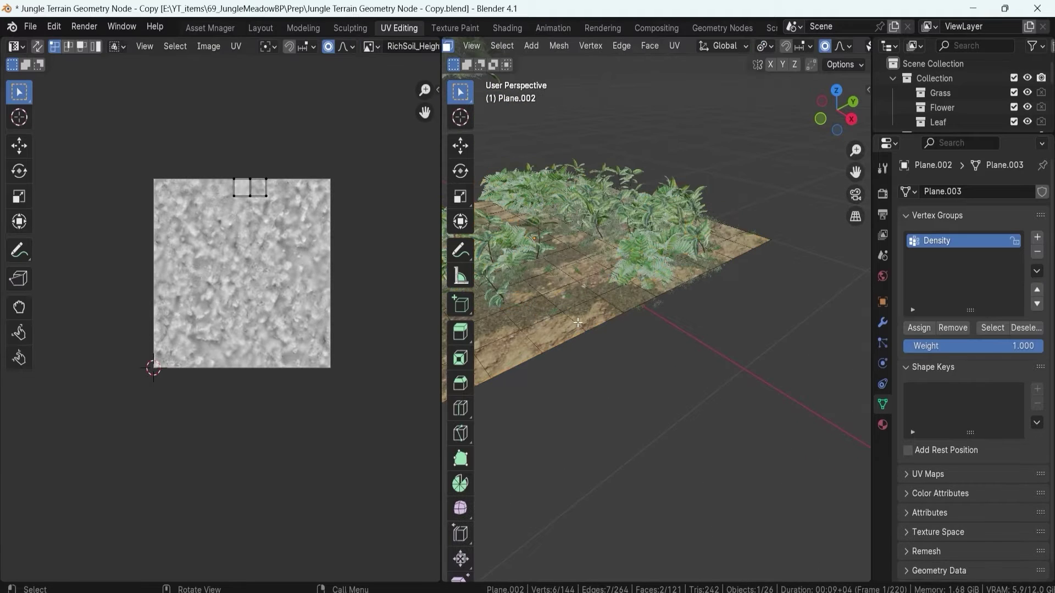
{"action": "key", "text": "a"}
{"action": "key", "text": "a"}
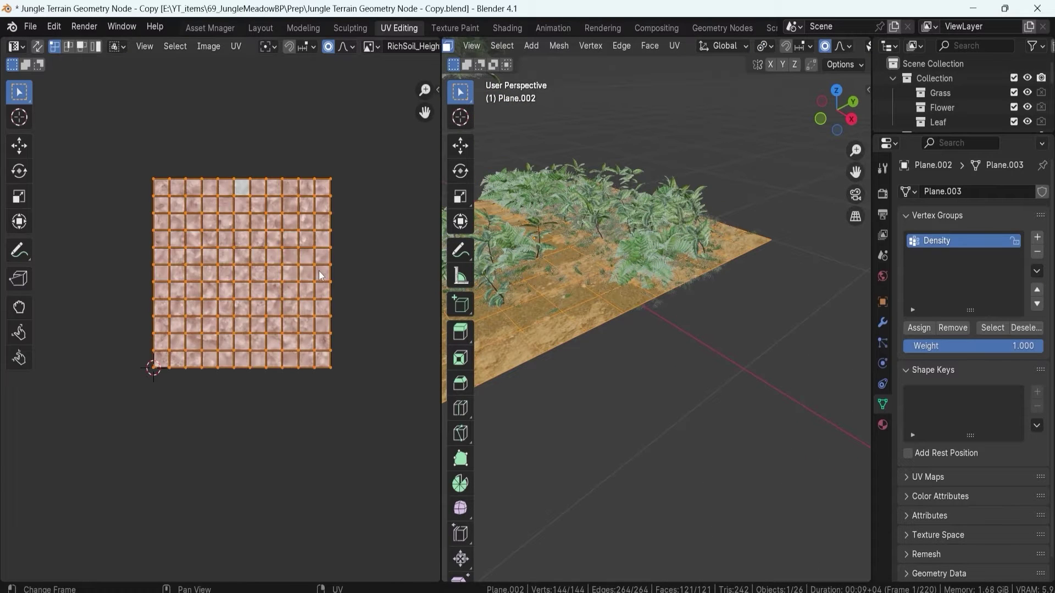
{"action": "key", "text": "s"}
{"action": "left_click", "coordinate": [104, 225]}
{"action": "mouse_move", "coordinate": [648, 337]}
{"action": "middle_mouse_down"}
{"action": "mouse_move", "coordinate": [683, 349]}
{"action": "mouse_move", "coordinate": [637, 341]}
{"action": "middle_mouse_up"}
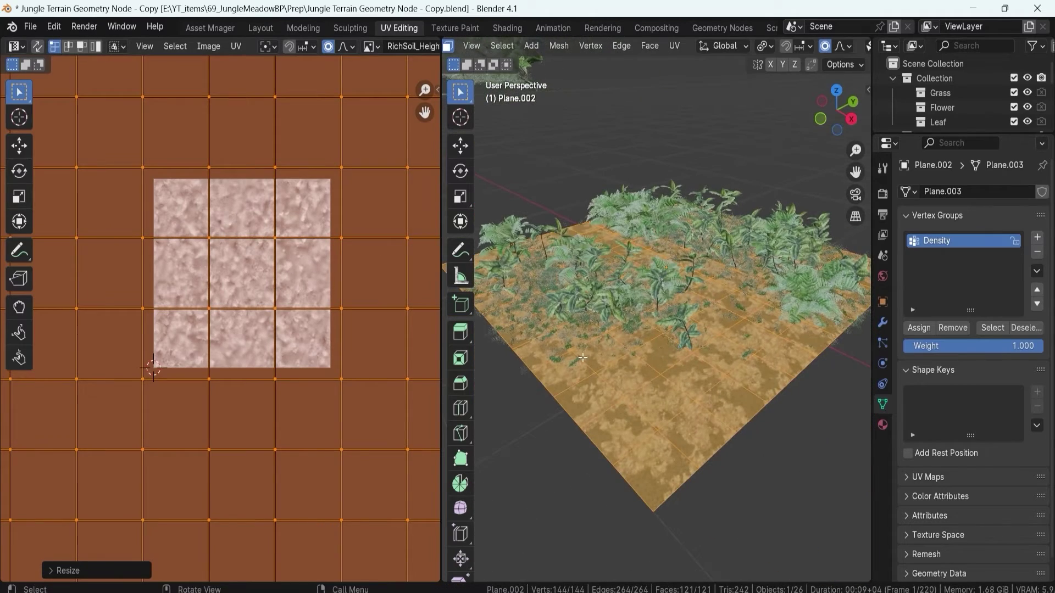
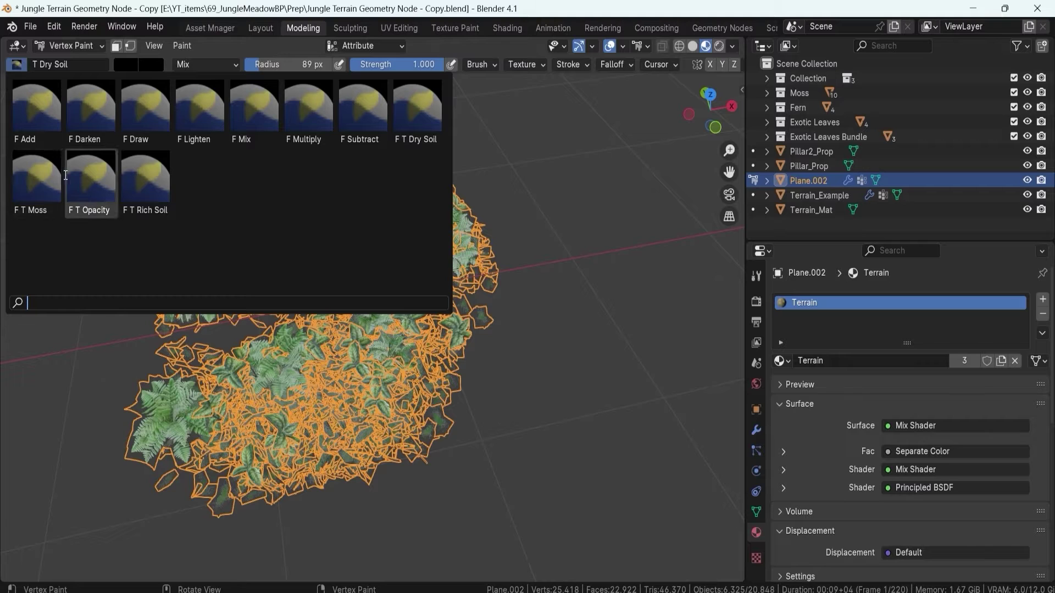
Step: Paint moss over the whole plane with the T Moss vertex paint brush, enlarging the brush radius to 337 px
{"action": "left_click", "coordinate": [42, 184]}
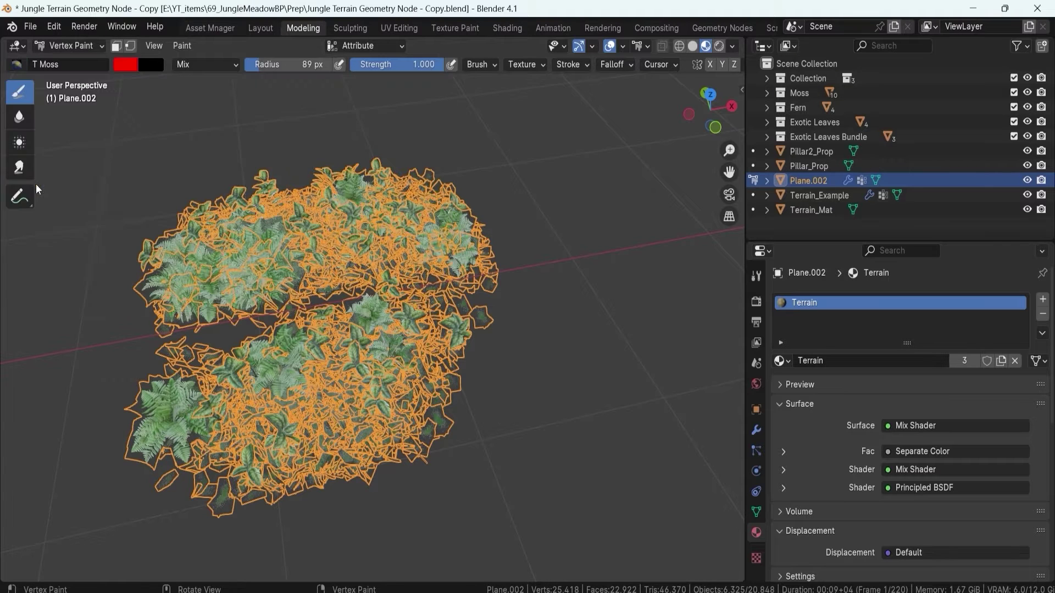
{"action": "mouse_move", "coordinate": [423, 445]}
{"action": "left_mouse_down"}
{"action": "mouse_move", "coordinate": [484, 395]}
{"action": "mouse_move", "coordinate": [500, 330]}
{"action": "mouse_move", "coordinate": [371, 425]}
{"action": "left_mouse_up"}
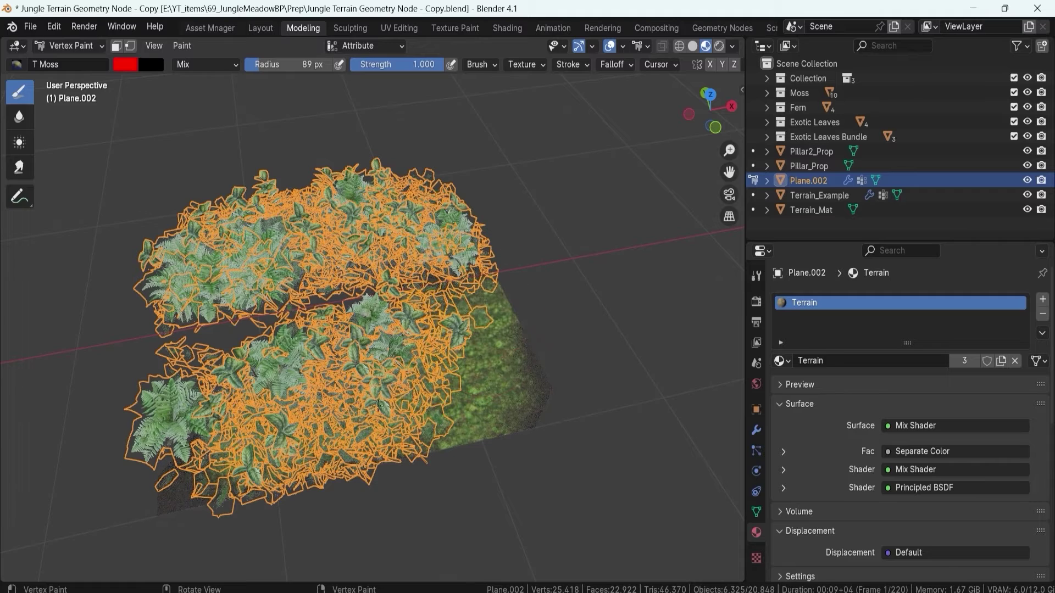
{"action": "key", "text": "f"}
{"action": "left_click", "coordinate": [543, 338]}
{"action": "mouse_move", "coordinate": [464, 351]}
{"action": "left_mouse_down"}
{"action": "mouse_move", "coordinate": [493, 364]}
{"action": "mouse_move", "coordinate": [357, 347]}
{"action": "mouse_move", "coordinate": [138, 430]}
{"action": "left_mouse_up"}
{"action": "middle_click_drag", "start_coordinate": [139, 429], "coordinate": [170, 383]}
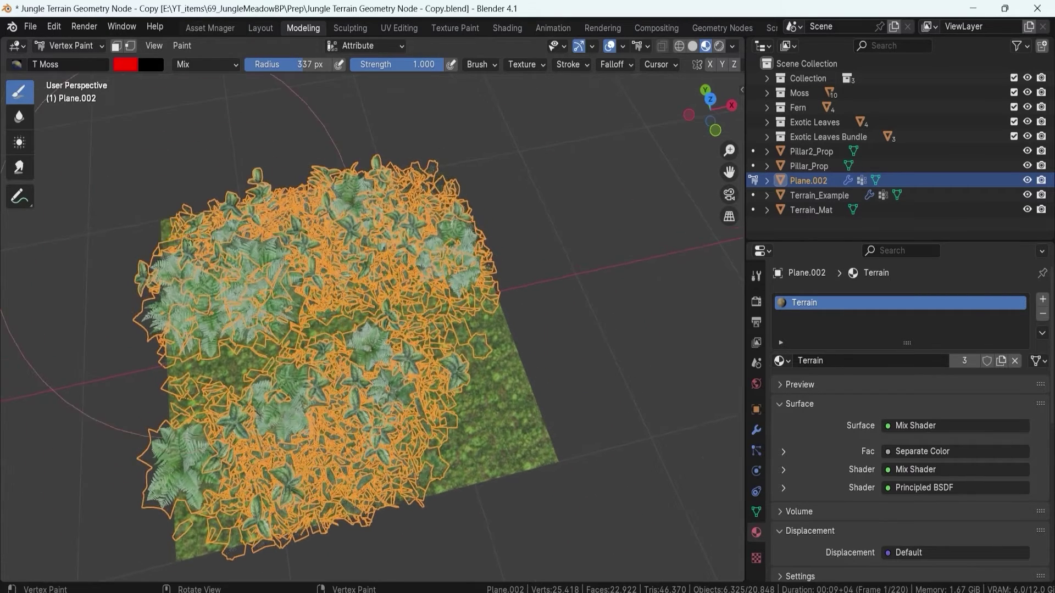
Step: Paint a rich soil patch on the bare ground near the plane's corner with the T Rich Soil brush at 128 px radius
{"action": "scroll", "coordinate": [187, 330], "scroll_direction": "up", "scroll_amount": 3}
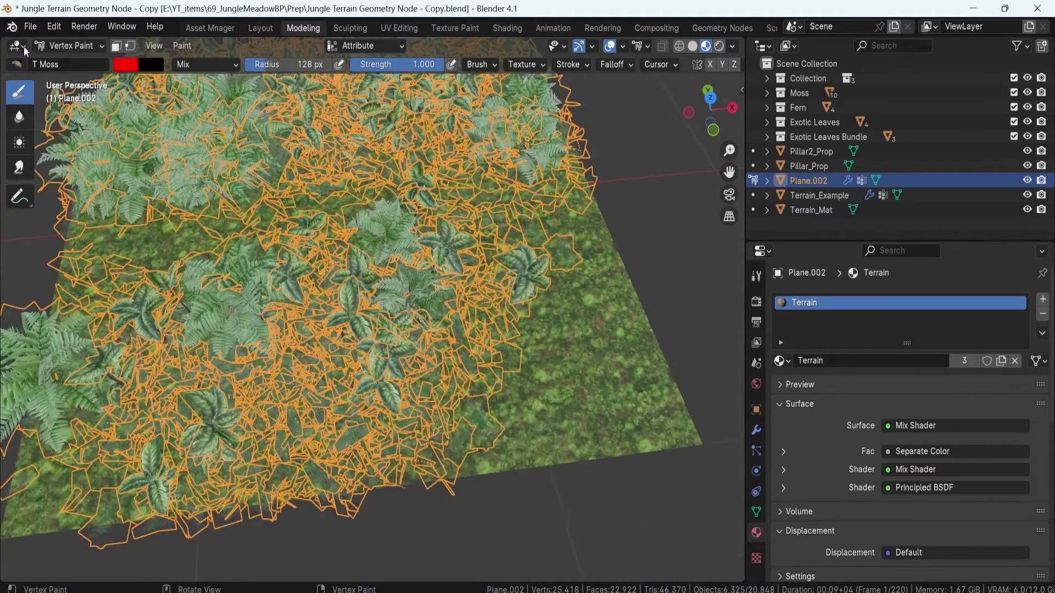
{"action": "left_click", "coordinate": [20, 66]}
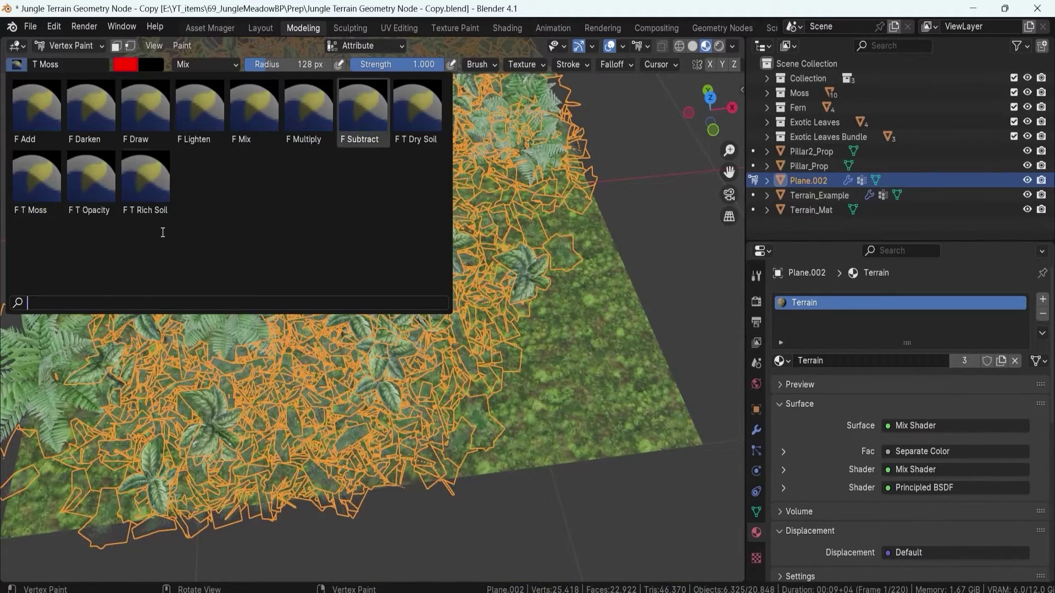
{"action": "left_click", "coordinate": [142, 188]}
{"action": "left_click_drag", "start_coordinate": [527, 316], "coordinate": [583, 267]}
{"action": "mouse_move", "coordinate": [582, 258]}
{"action": "middle_mouse_down"}
{"action": "mouse_move", "coordinate": [564, 289]}
{"action": "mouse_move", "coordinate": [596, 277]}
{"action": "middle_mouse_up"}
{"action": "mouse_move", "coordinate": [491, 278]}
{"action": "left_mouse_down"}
{"action": "mouse_move", "coordinate": [511, 268]}
{"action": "mouse_move", "coordinate": [604, 379]}
{"action": "left_mouse_up"}
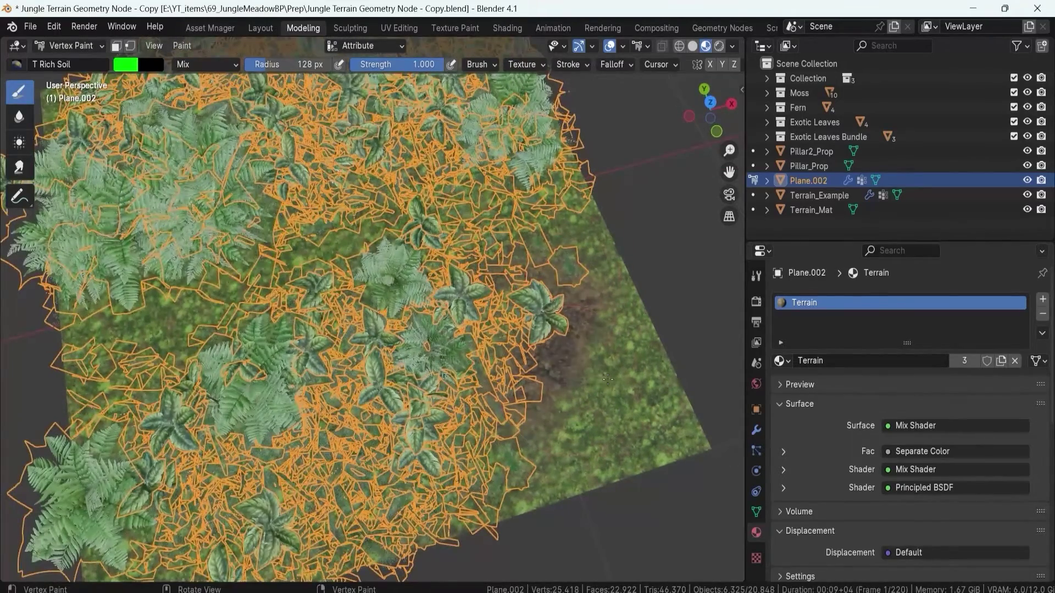
Step: Examine the painted rich soil patch and its blend into the moss up close and from several angles
{"action": "middle_click_drag", "start_coordinate": [605, 379], "coordinate": [385, 307]}
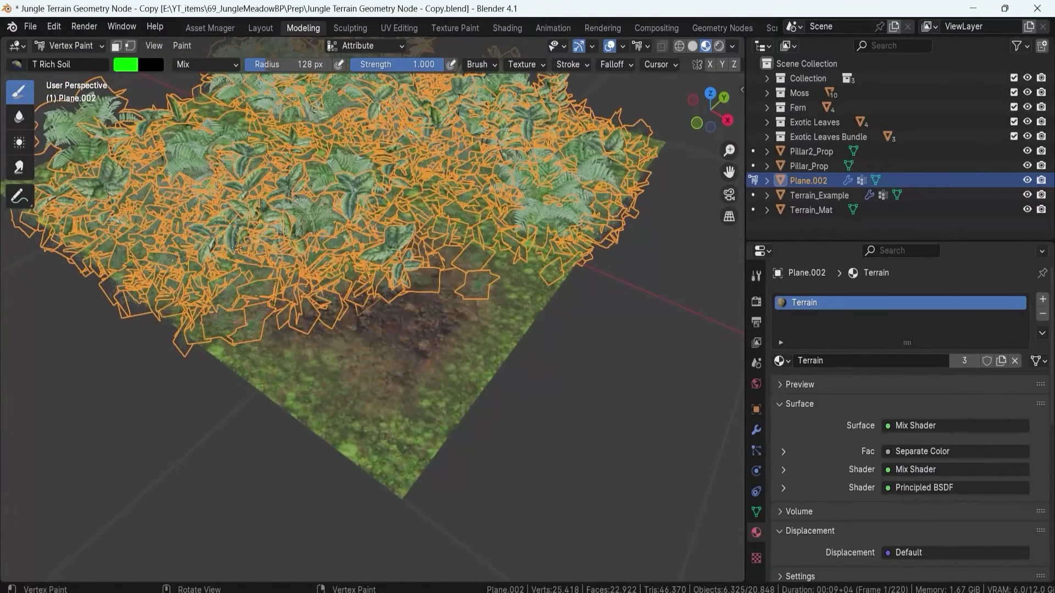
{"action": "middle_click_drag", "start_coordinate": [368, 257], "coordinate": [471, 291]}
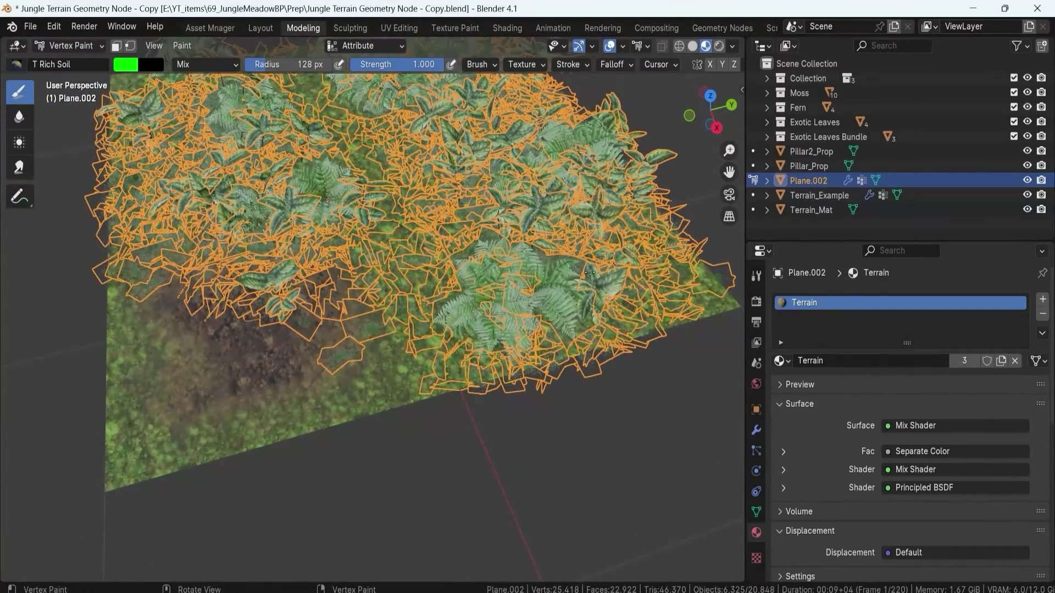
{"action": "scroll", "coordinate": [538, 214], "scroll_direction": "up", "scroll_amount": 6}
{"action": "middle_click_drag", "start_coordinate": [247, 467], "coordinate": [563, 311], "text": "shift"}
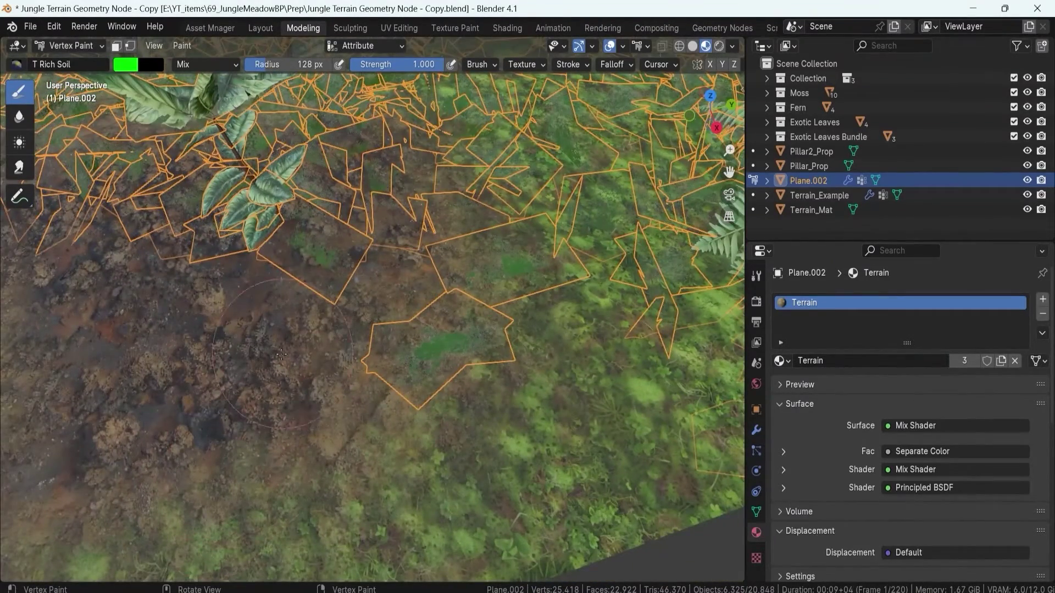
{"action": "scroll", "coordinate": [291, 352], "scroll_direction": "down", "scroll_amount": 2}
{"action": "scroll", "coordinate": [258, 345], "scroll_direction": "down", "scroll_amount": 5}
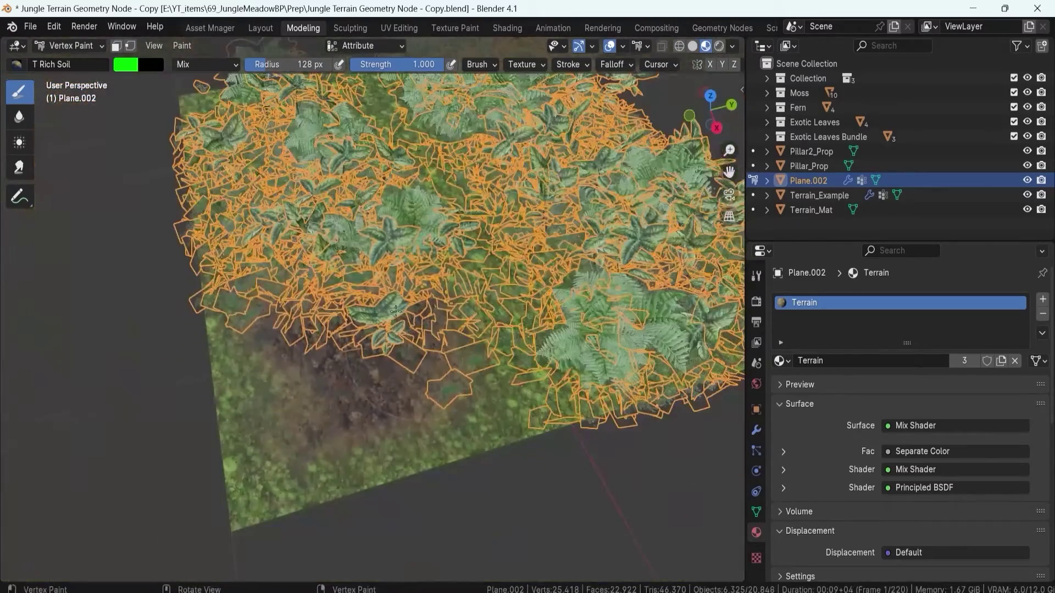
{"action": "middle_click_drag", "start_coordinate": [558, 199], "coordinate": [447, 273], "text": "shift"}
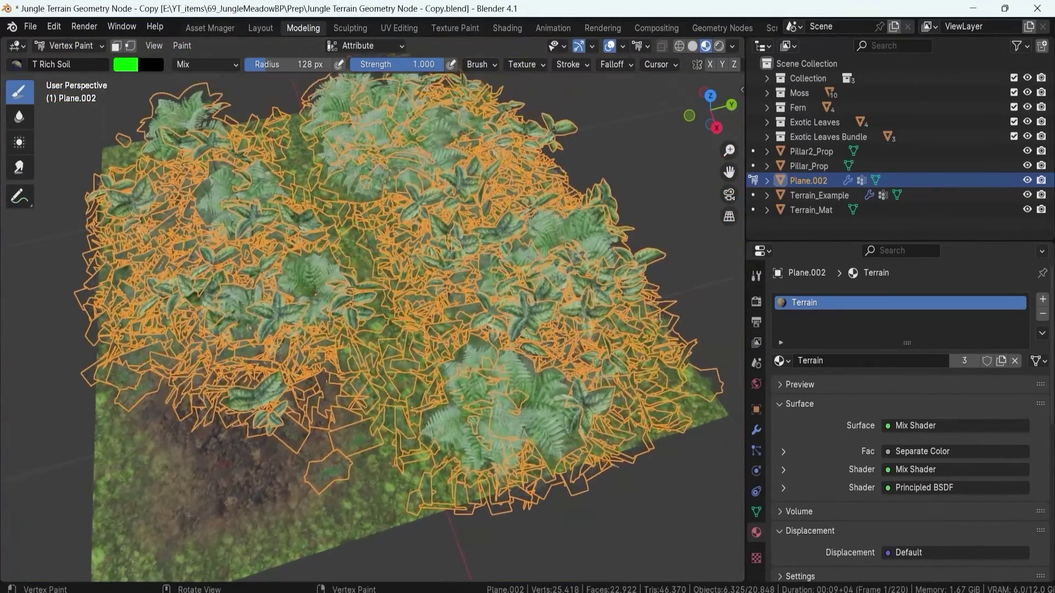
{"action": "middle_click_drag", "start_coordinate": [558, 363], "coordinate": [503, 253]}
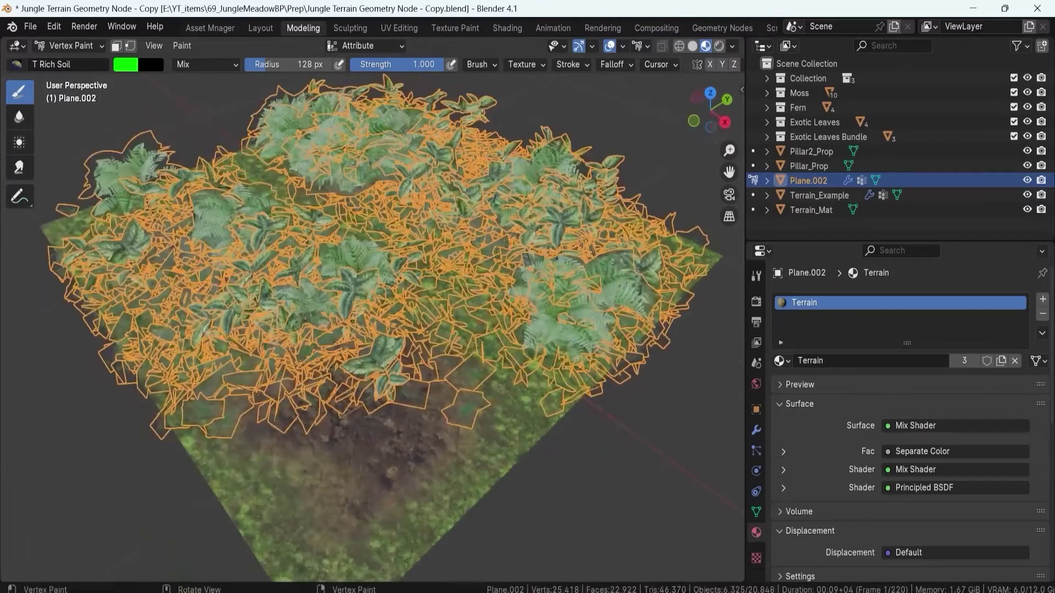
{"action": "middle_click_drag", "start_coordinate": [500, 350], "coordinate": [475, 316]}
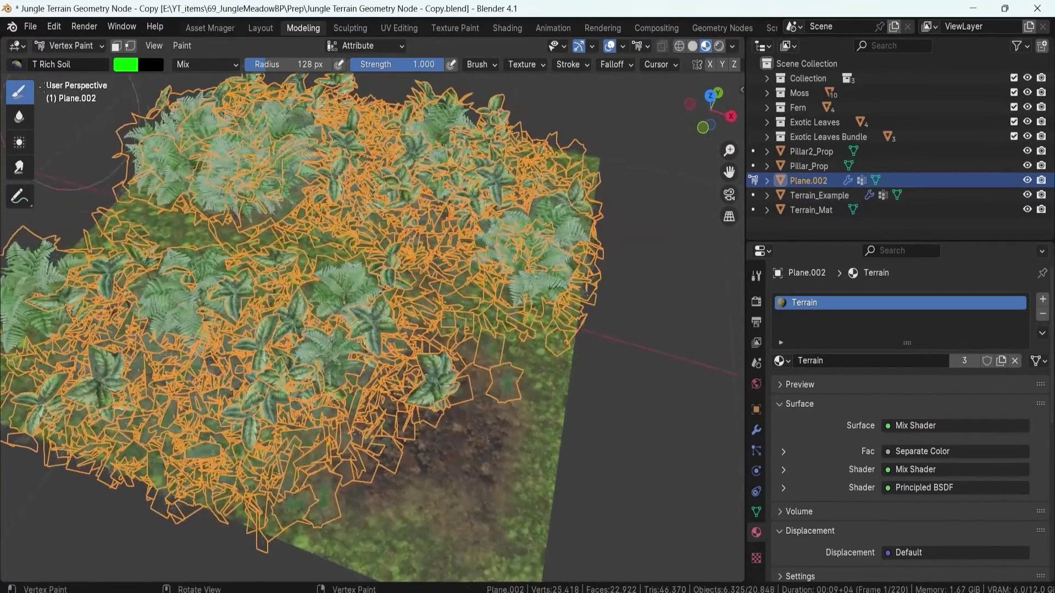
Step: Paint a dry soil path through the clearing between the plants with the T Dry Soil brush, reducing the radius from 92 to 65 px
{"action": "left_click", "coordinate": [16, 65]}
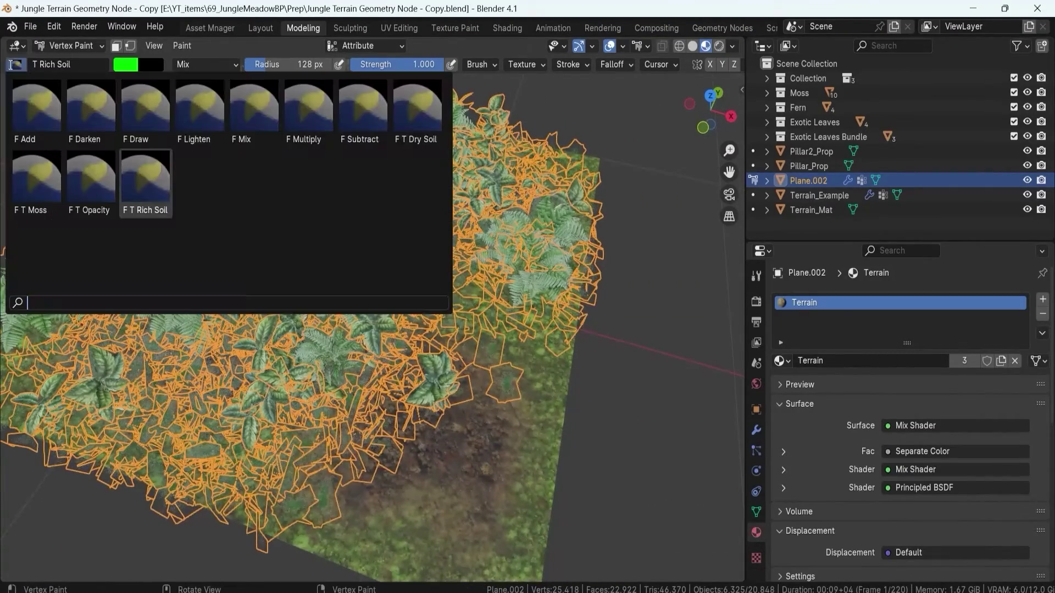
{"action": "left_click", "coordinate": [416, 119]}
{"action": "middle_click_drag", "start_coordinate": [495, 264], "coordinate": [538, 308]}
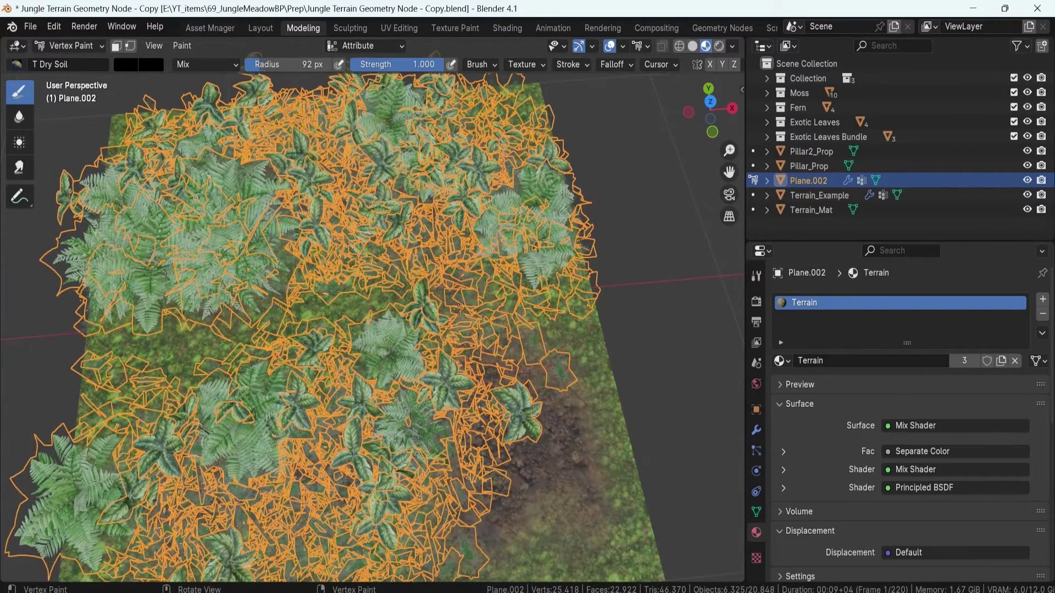
{"action": "mouse_move", "coordinate": [427, 309]}
{"action": "left_mouse_down"}
{"action": "mouse_move", "coordinate": [346, 303]}
{"action": "mouse_move", "coordinate": [244, 327]}
{"action": "left_mouse_up"}
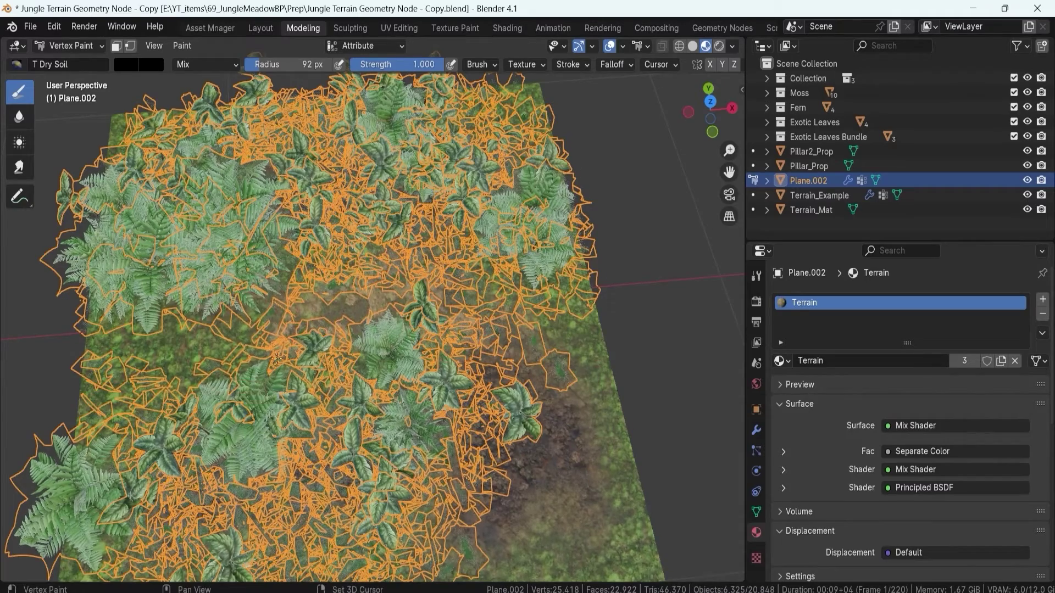
{"action": "middle_click_drag", "start_coordinate": [265, 355], "coordinate": [269, 358]}
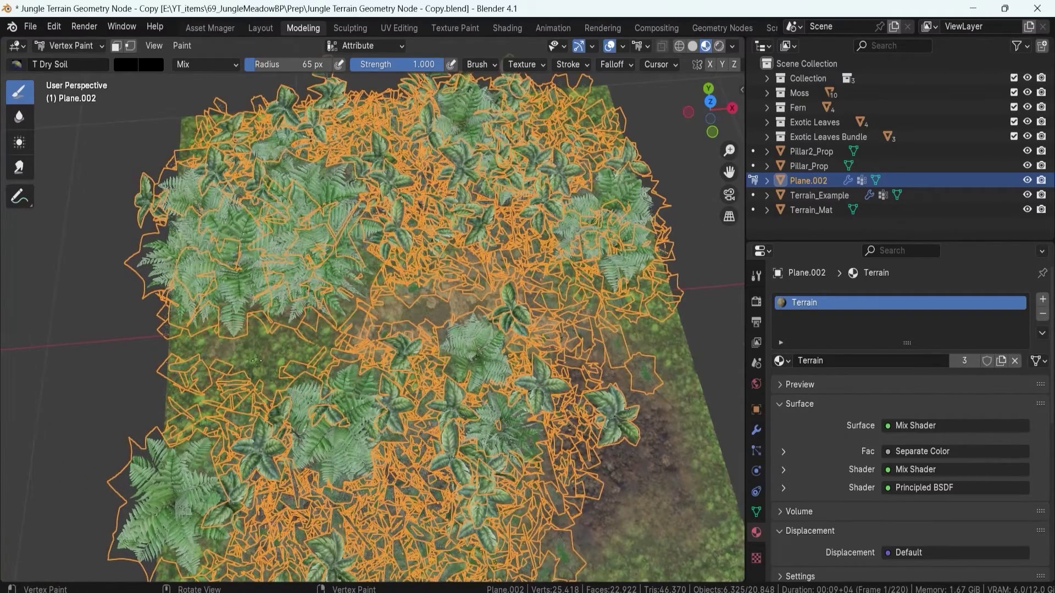
{"action": "left_click_drag", "start_coordinate": [252, 361], "coordinate": [329, 343]}
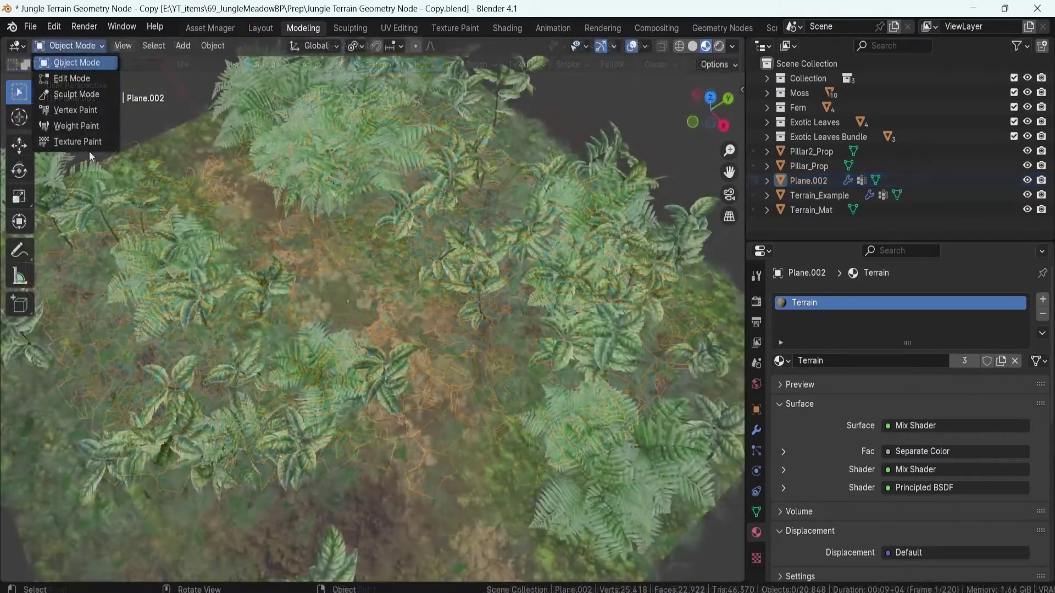
Step: Return the plane to Vertex Paint mode, choose the T Opacity brush and frame the plane's corner beside the rich soil
{"action": "left_click", "coordinate": [71, 111]}
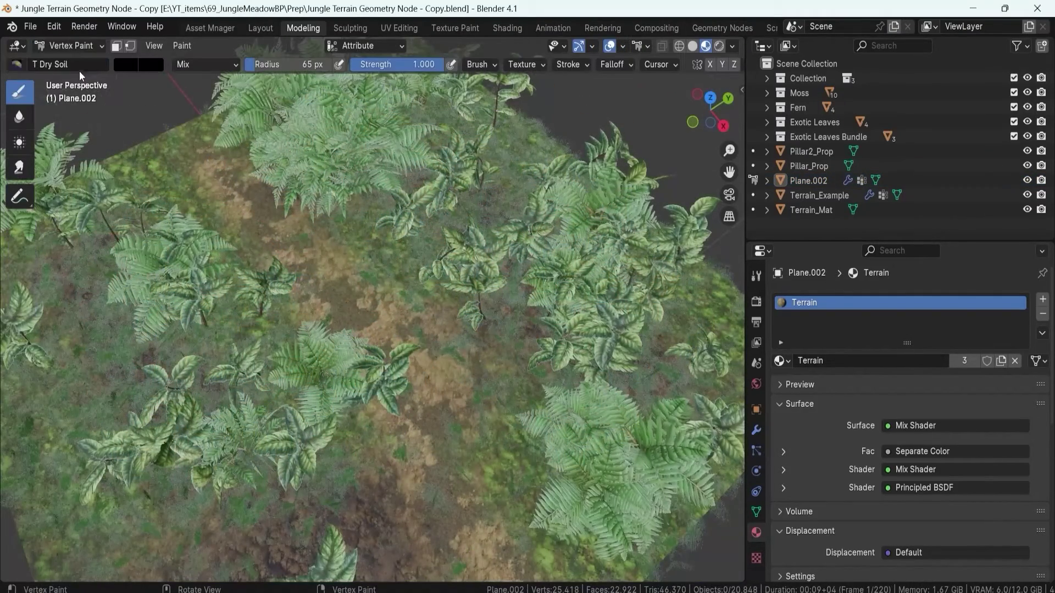
{"action": "left_click", "coordinate": [38, 65]}
{"action": "left_click", "coordinate": [99, 190]}
{"action": "scroll", "coordinate": [450, 458], "scroll_direction": "down", "scroll_amount": 8}
{"action": "middle_click_drag", "start_coordinate": [451, 458], "coordinate": [469, 400]}
{"action": "scroll", "coordinate": [467, 402], "scroll_direction": "up", "scroll_amount": 4}
{"action": "scroll", "coordinate": [462, 447], "scroll_direction": "down", "scroll_amount": 3}
{"action": "middle_click_drag", "start_coordinate": [462, 448], "coordinate": [438, 403], "text": "shift"}
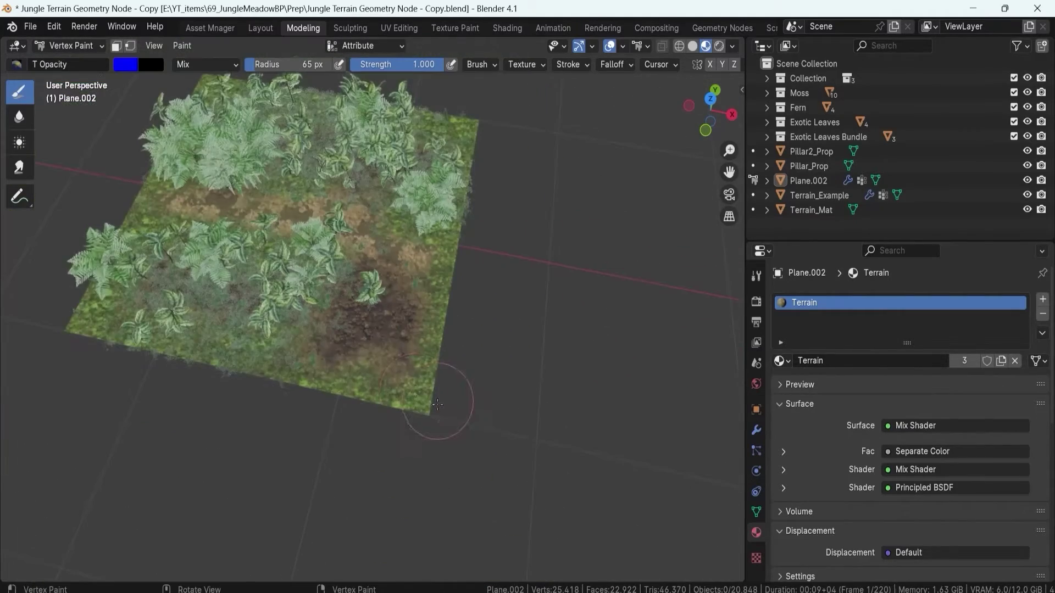
Step: Enlarge the T Opacity brush radius to 145 px and fade out the plane's corner beside the rich soil patch
{"action": "key", "text": "bracketright"}
{"action": "key", "text": "bracketright"}
{"action": "key", "text": "bracketright"}
{"action": "key", "text": "bracketright"}
{"action": "key", "text": "bracketright"}
{"action": "key", "text": "bracketright"}
{"action": "key", "text": "bracketright"}
{"action": "mouse_move", "coordinate": [421, 403]}
{"action": "left_mouse_down"}
{"action": "mouse_move", "coordinate": [412, 379]}
{"action": "mouse_move", "coordinate": [441, 316]}
{"action": "mouse_move", "coordinate": [376, 397]}
{"action": "mouse_move", "coordinate": [310, 382]}
{"action": "mouse_move", "coordinate": [393, 358]}
{"action": "mouse_move", "coordinate": [441, 322]}
{"action": "left_mouse_up"}
Step: Fade out the plane's edge alongside the soil path up to the far corner with the T Opacity brush
{"action": "scroll", "coordinate": [455, 300], "scroll_direction": "up", "scroll_amount": 3}
{"action": "middle_click_drag", "start_coordinate": [454, 300], "coordinate": [491, 285]}
{"action": "mouse_move", "coordinate": [492, 285]}
{"action": "left_mouse_down"}
{"action": "mouse_move", "coordinate": [497, 259]}
{"action": "mouse_move", "coordinate": [502, 275]}
{"action": "mouse_move", "coordinate": [482, 295]}
{"action": "mouse_move", "coordinate": [451, 412]}
{"action": "mouse_move", "coordinate": [394, 500]}
{"action": "left_mouse_up"}
{"action": "scroll", "coordinate": [461, 179], "scroll_direction": "up", "scroll_amount": 2}
{"action": "middle_click_drag", "start_coordinate": [466, 171], "coordinate": [495, 279], "text": "shift"}
{"action": "middle_click_drag", "start_coordinate": [484, 209], "coordinate": [450, 159]}
{"action": "mouse_move", "coordinate": [472, 221]}
{"action": "left_mouse_down"}
{"action": "mouse_move", "coordinate": [369, 189]}
{"action": "mouse_move", "coordinate": [356, 195]}
{"action": "mouse_move", "coordinate": [457, 245]}
{"action": "mouse_move", "coordinate": [484, 235]}
{"action": "left_mouse_up"}
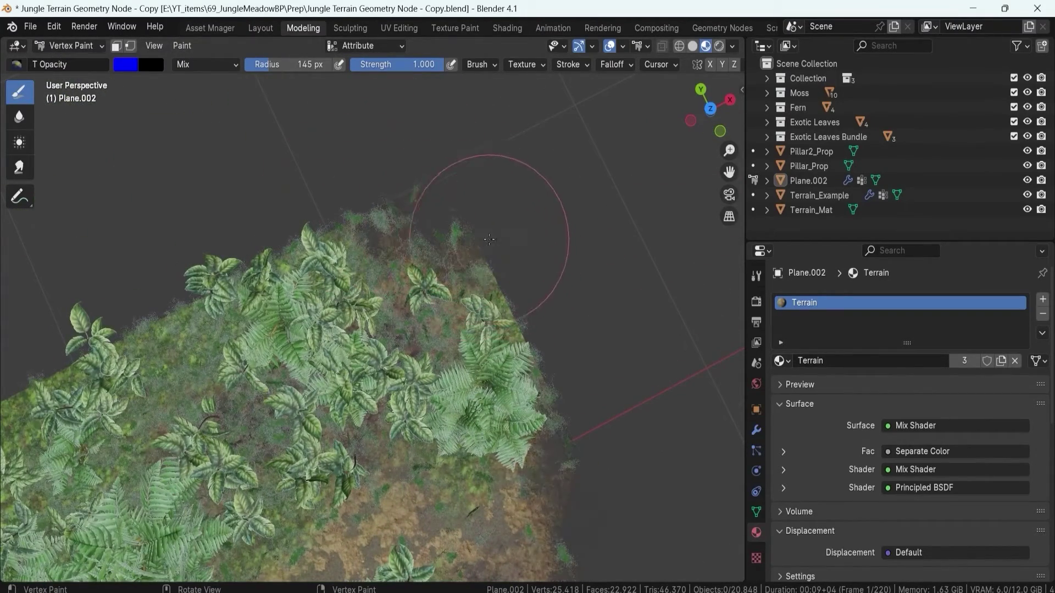
{"action": "mouse_move", "coordinate": [483, 231]}
{"action": "middle_mouse_down"}
{"action": "mouse_move", "coordinate": [459, 135]}
{"action": "mouse_move", "coordinate": [475, 338]}
{"action": "mouse_move", "coordinate": [251, 276]}
{"action": "mouse_move", "coordinate": [207, 139]}
{"action": "middle_mouse_up"}
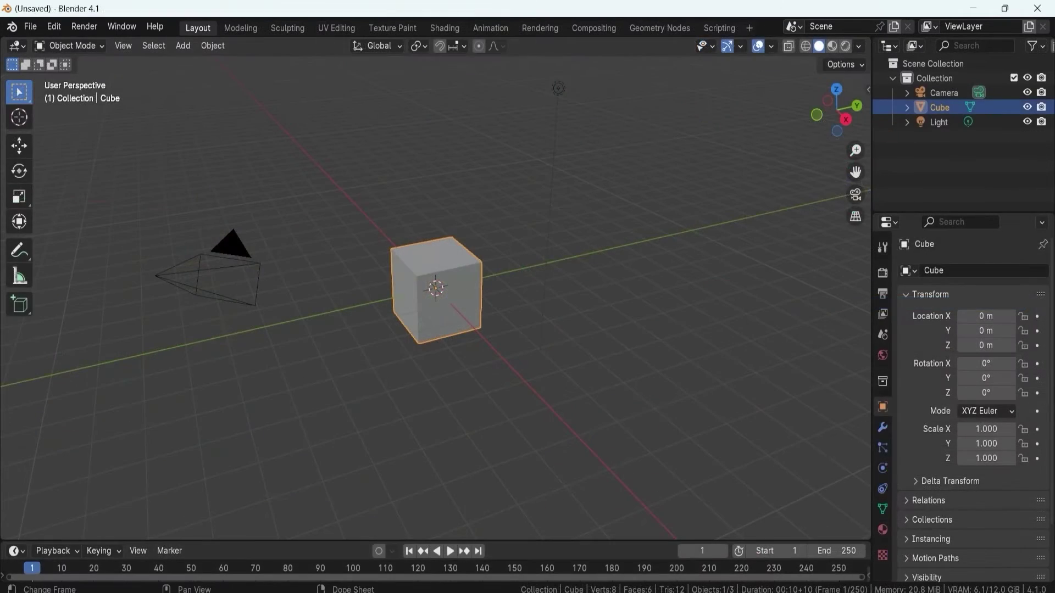
Step: Switch back to the jungle terrain file and set the plane to Object Mode
{"action": "left_click", "coordinate": [653, 573]}
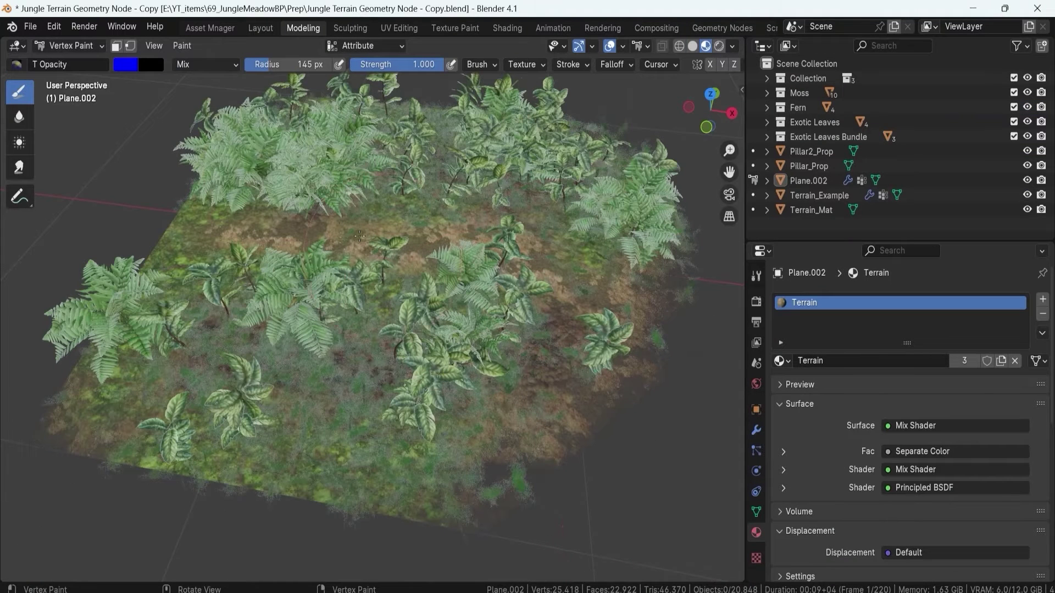
{"action": "left_click", "coordinate": [70, 44]}
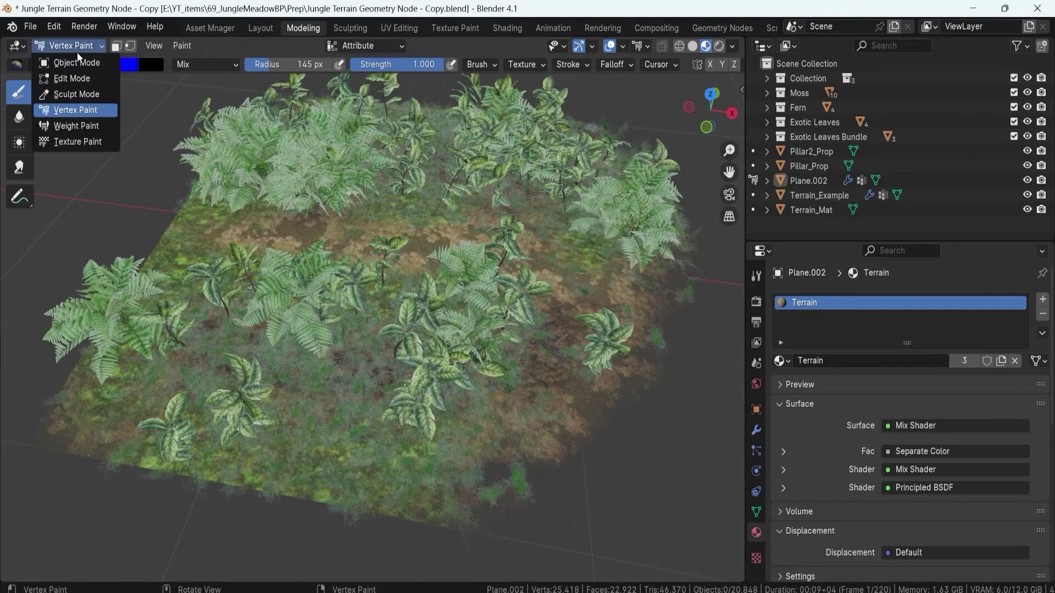
{"action": "left_click", "coordinate": [77, 62]}
Step: Select the Terrain_Example object and copy it to the clipboard
{"action": "scroll", "coordinate": [310, 261], "scroll_direction": "down", "scroll_amount": 5}
{"action": "middle_click_drag", "start_coordinate": [310, 262], "coordinate": [469, 275]}
{"action": "middle_click_drag", "start_coordinate": [204, 335], "coordinate": [414, 299], "text": "shift"}
{"action": "scroll", "coordinate": [429, 306], "scroll_direction": "up", "scroll_amount": 2}
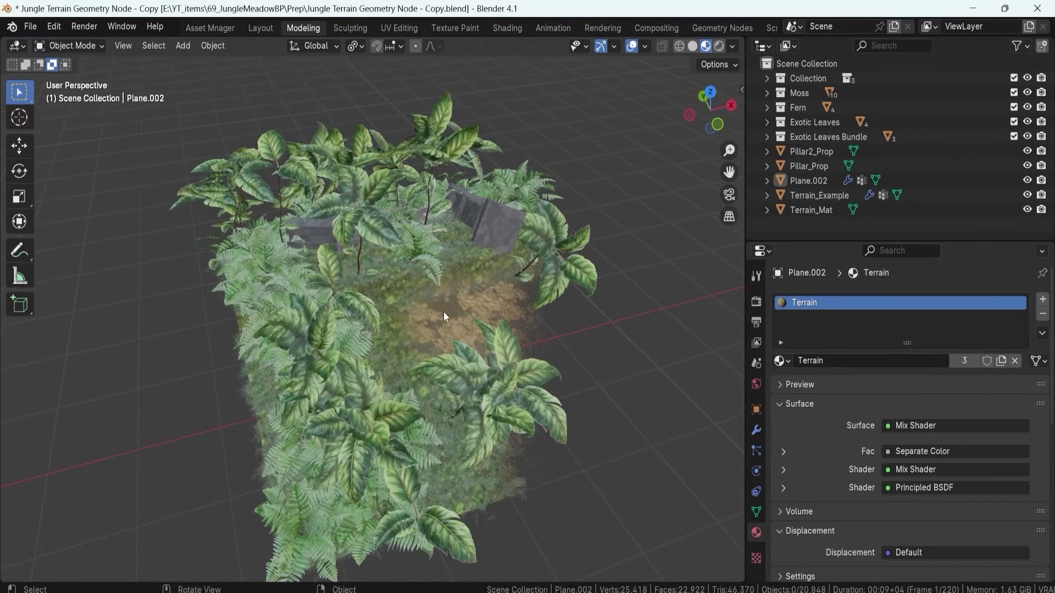
{"action": "left_click", "coordinate": [443, 312]}
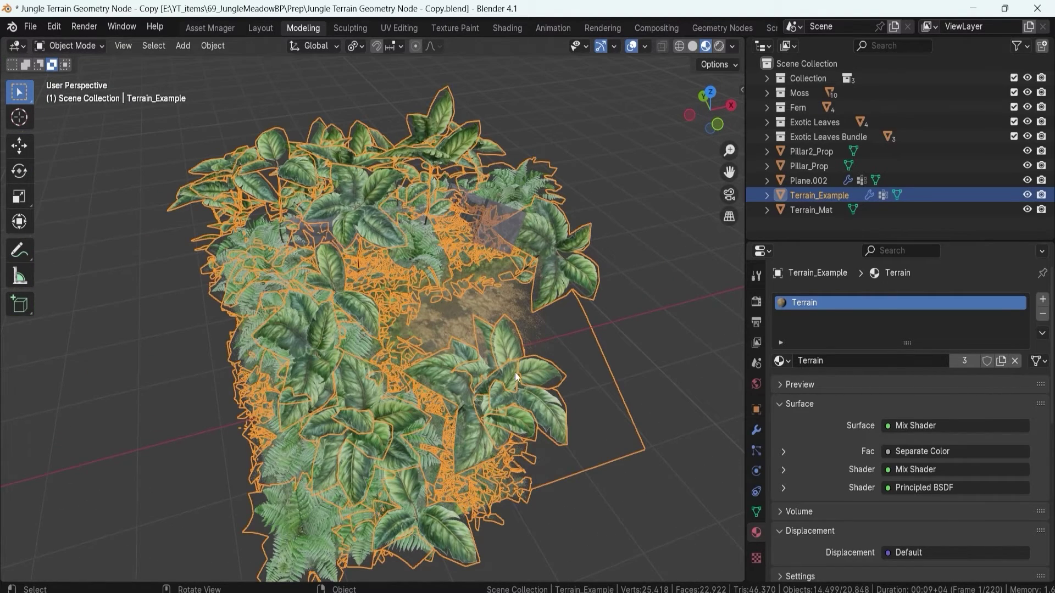
{"action": "key", "text": "ctrl+c"}
Step: Switch to the new unsaved Blender file and paste the copied terrain into its scene
{"action": "mouse_move", "coordinate": [679, 592]}
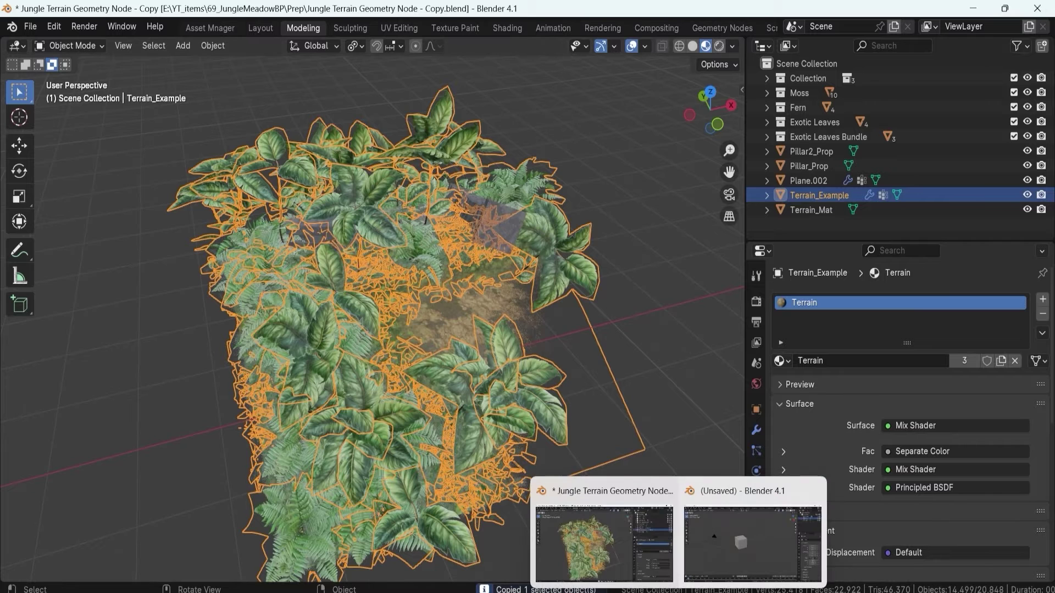
{"action": "left_click", "coordinate": [746, 553]}
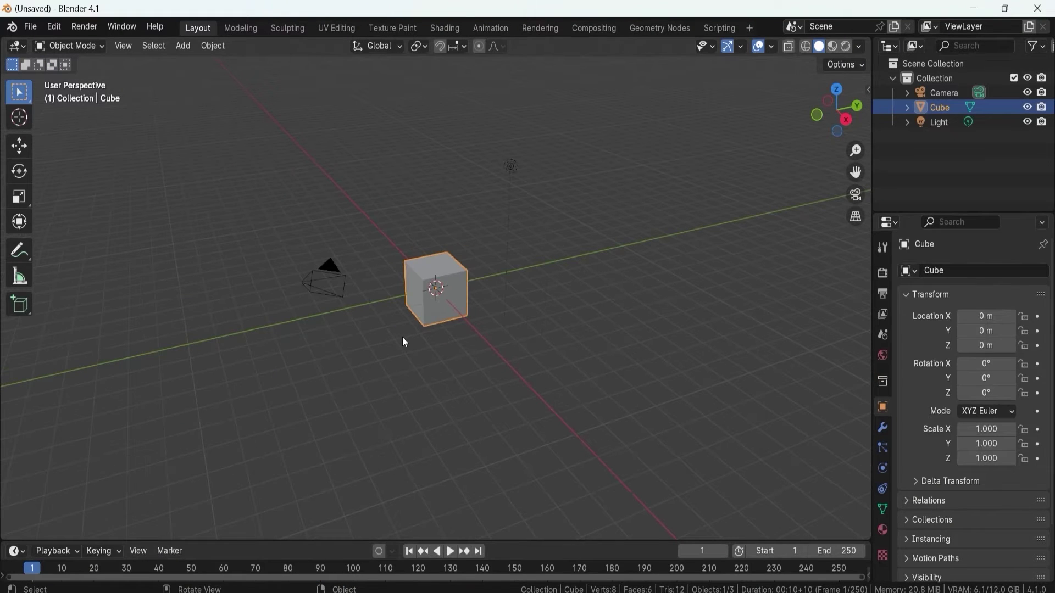
{"action": "key", "text": "ctrl+v"}
{"action": "middle_click_drag", "start_coordinate": [404, 341], "coordinate": [490, 311]}
{"action": "scroll", "coordinate": [490, 311], "scroll_direction": "up", "scroll_amount": 4}
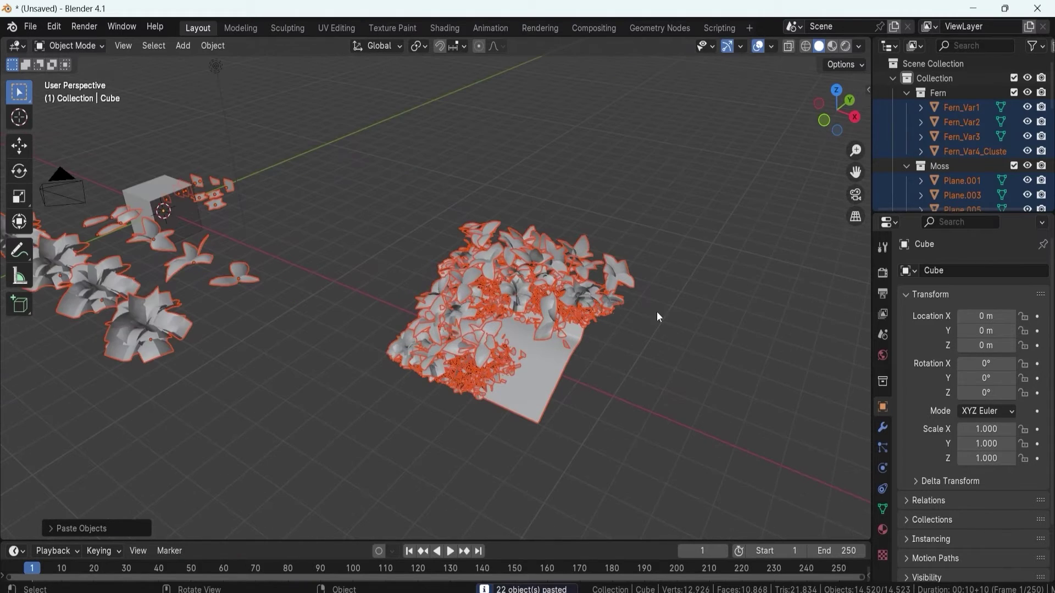
Step: Move all pasted objects along the X axis away from the default cube and deselect them
{"action": "middle_click_drag", "start_coordinate": [405, 311], "coordinate": [269, 325]}
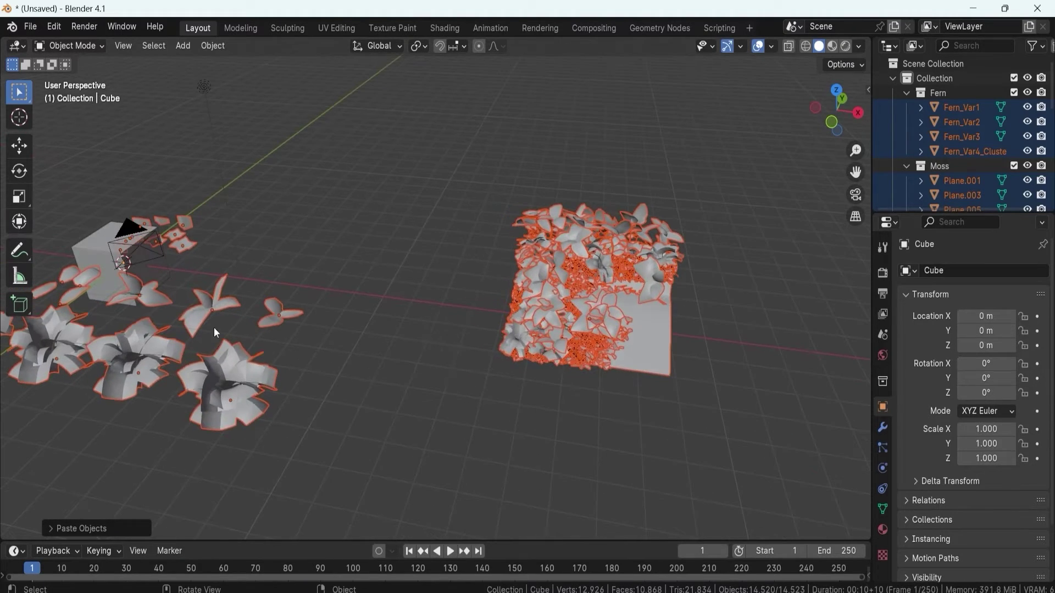
{"action": "scroll", "coordinate": [433, 349], "scroll_direction": "down", "scroll_amount": 5}
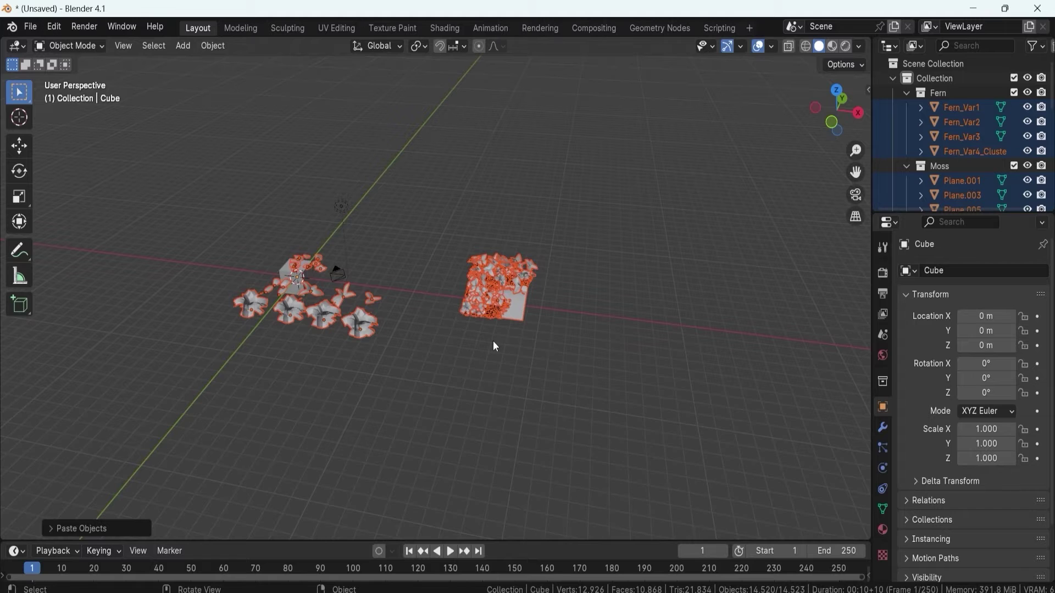
{"action": "key", "text": "g"}
{"action": "key", "text": "x"}
{"action": "left_click", "coordinate": [704, 380]}
{"action": "left_click", "coordinate": [579, 241]}
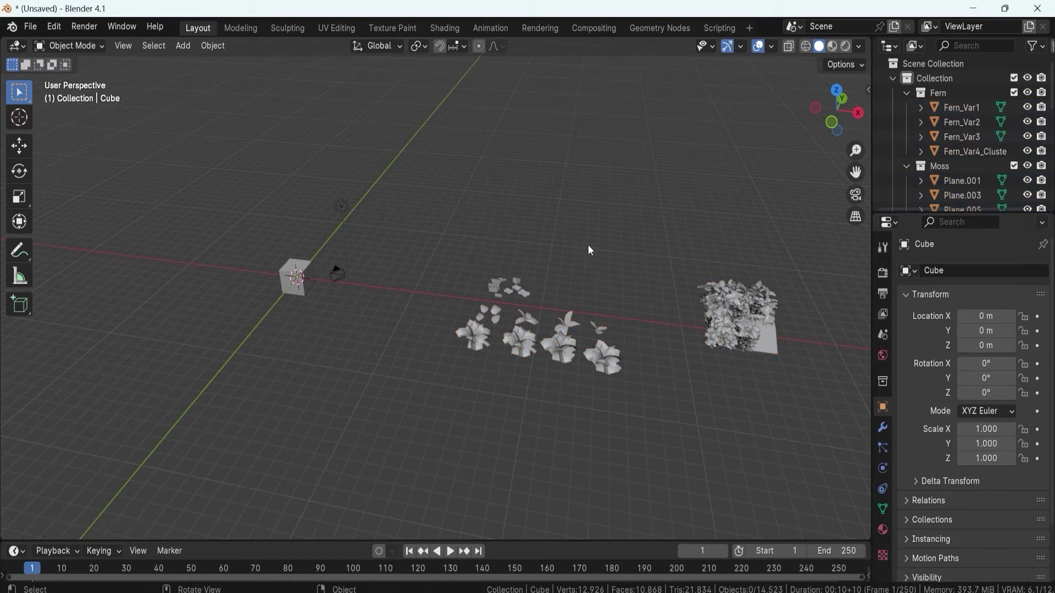
Step: Collapse the Fern, Moss, Exotic Leaves Bundle and Exotic Leaves collections in the outliner
{"action": "middle_click_drag", "start_coordinate": [676, 257], "coordinate": [575, 240], "text": "shift"}
{"action": "left_click", "coordinate": [894, 79]}
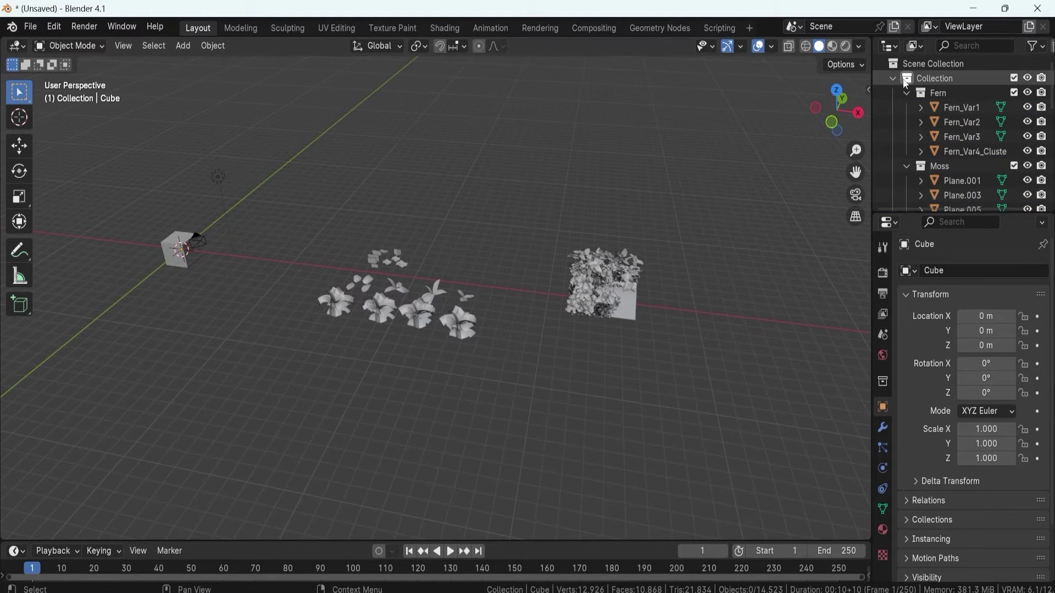
{"action": "left_click", "coordinate": [915, 64]}
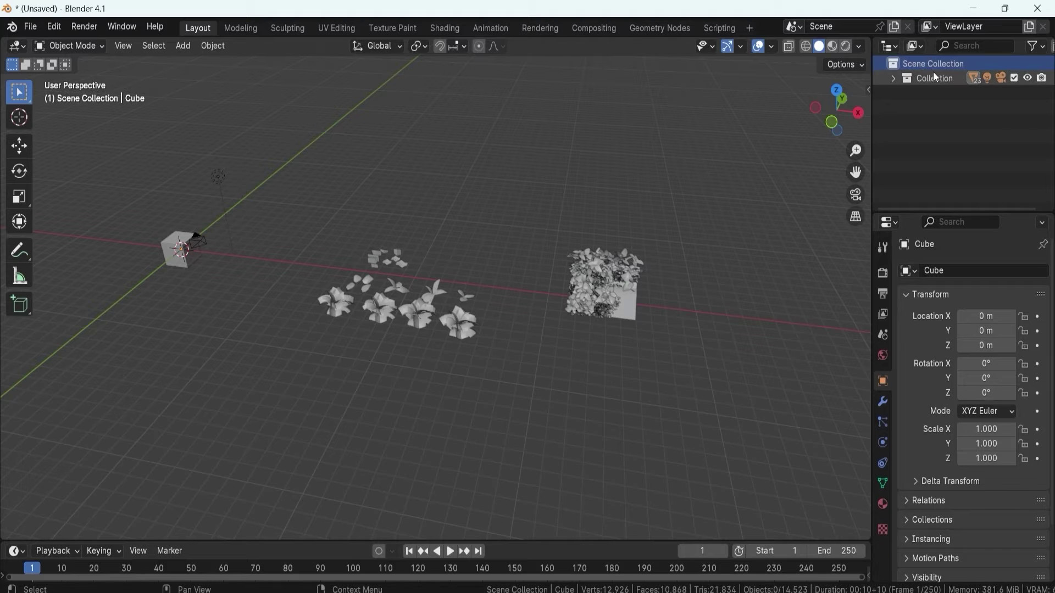
{"action": "left_click", "coordinate": [894, 78]}
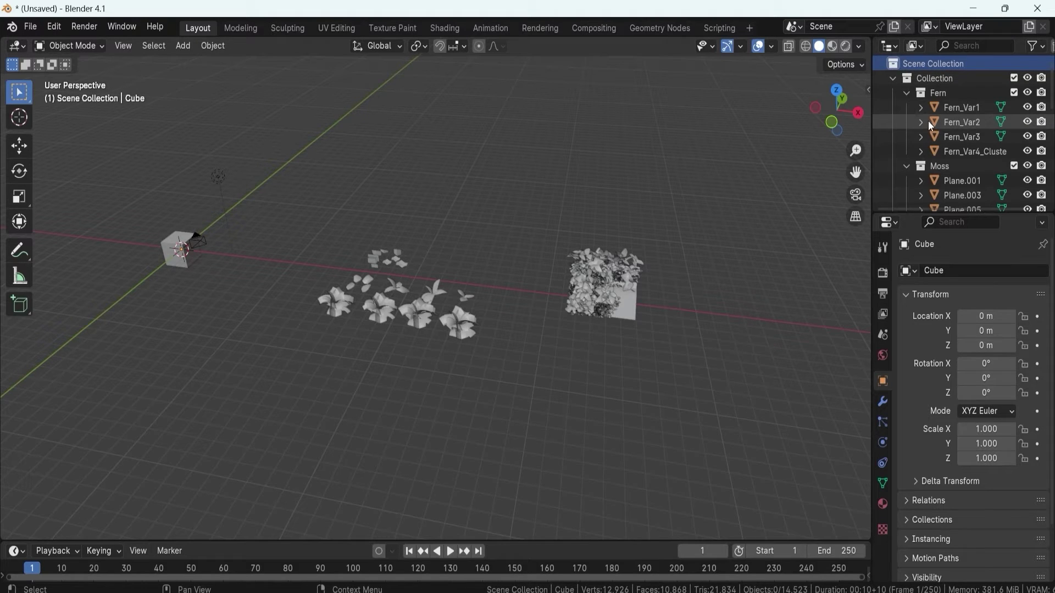
{"action": "left_click", "coordinate": [906, 93]}
{"action": "left_click", "coordinate": [907, 108]}
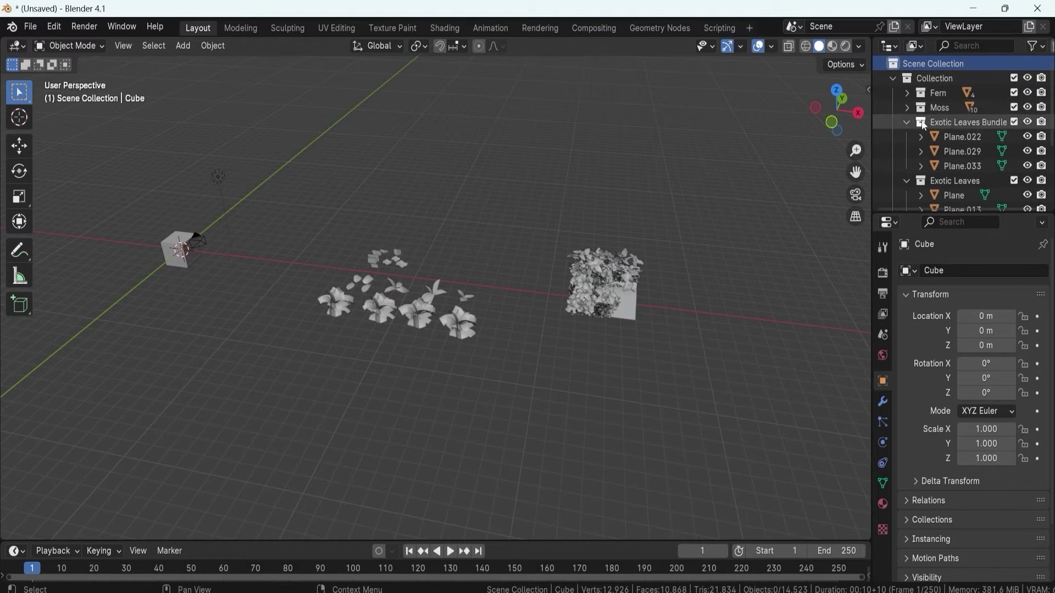
{"action": "left_click", "coordinate": [907, 123]}
{"action": "left_click", "coordinate": [907, 136]}
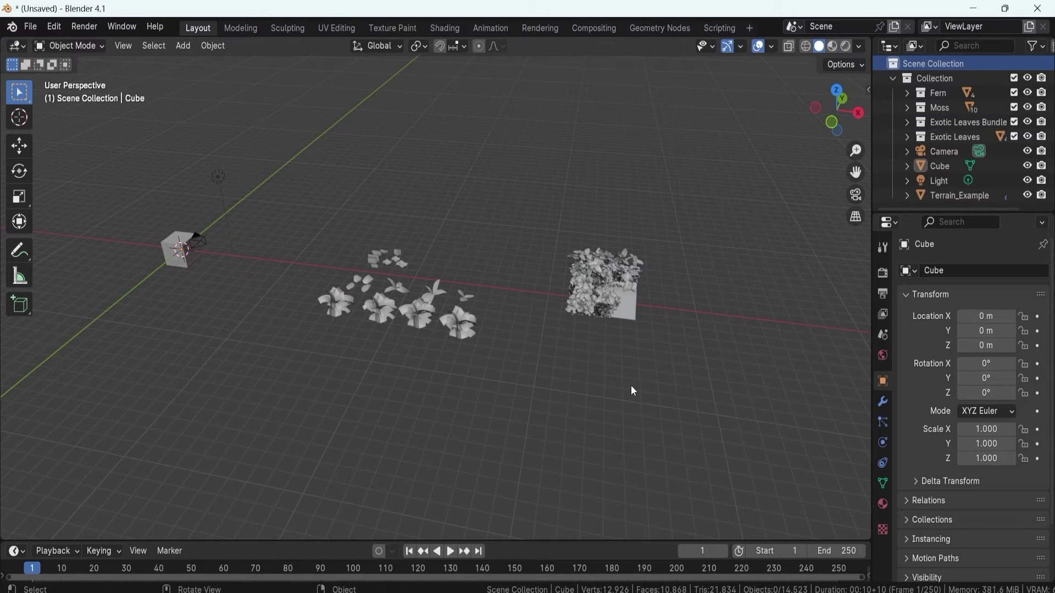
Step: Select the pasted Terrain_Example object in the new scene
{"action": "scroll", "coordinate": [631, 385], "scroll_direction": "up", "scroll_amount": 5}
{"action": "middle_click_drag", "start_coordinate": [745, 308], "coordinate": [443, 328], "text": "shift"}
{"action": "left_click", "coordinate": [558, 282]}
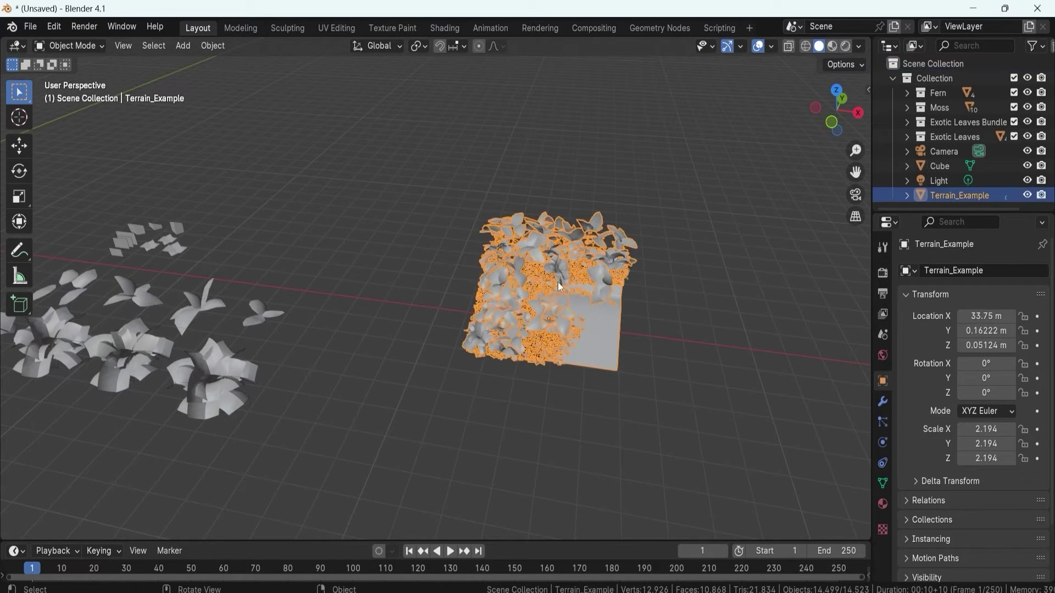
Step: Inspect the pasted terrain's JungleBase modifier inputs and its Terrain material, with the viewport in material preview shading
{"action": "left_click", "coordinate": [883, 402]}
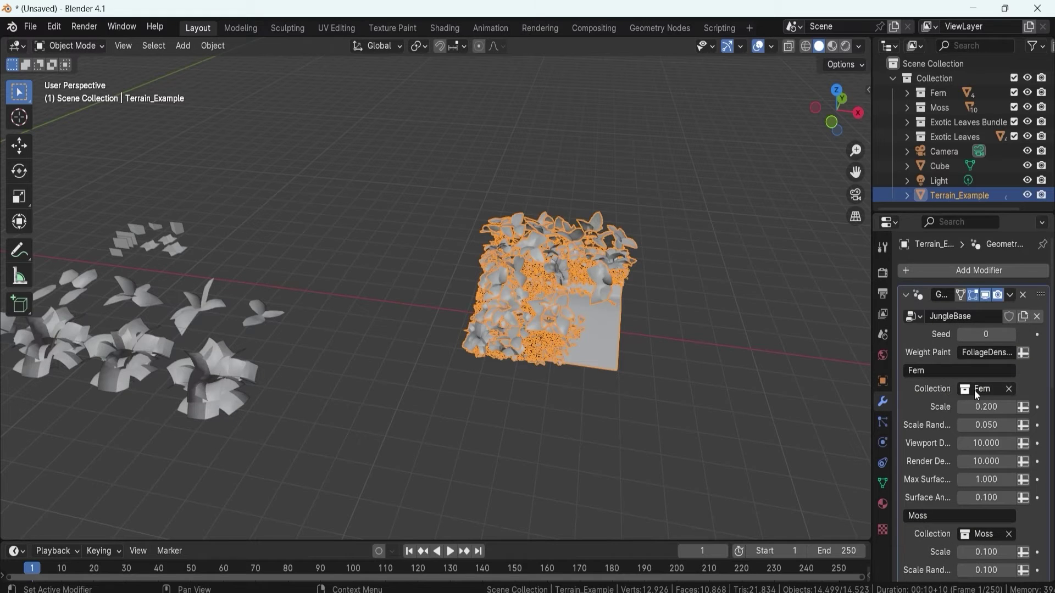
{"action": "scroll", "coordinate": [949, 511], "scroll_direction": "down", "scroll_amount": 3}
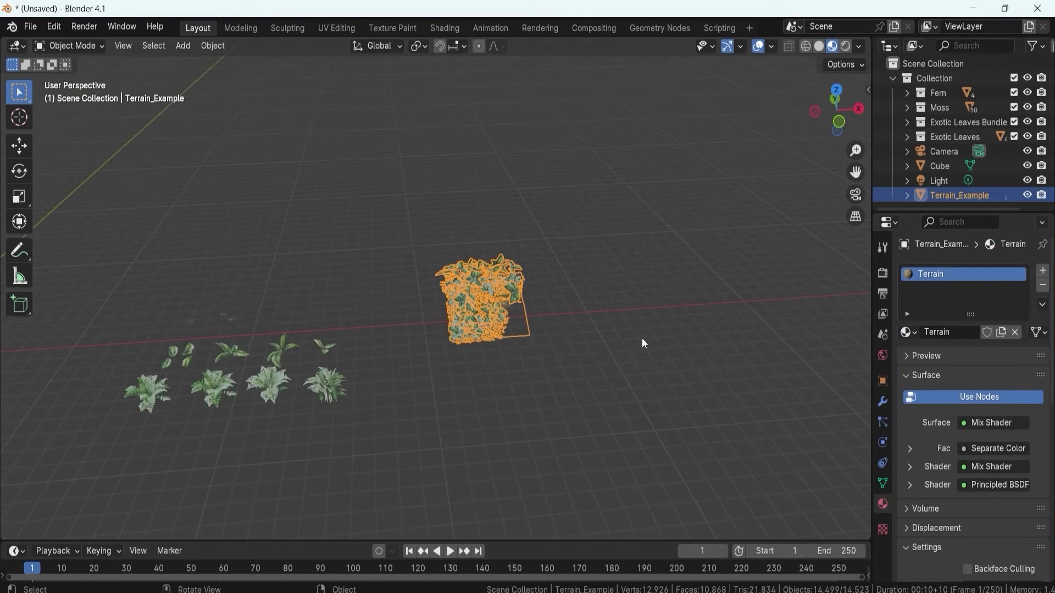
{"action": "scroll", "coordinate": [498, 329], "scroll_direction": "up", "scroll_amount": 4}
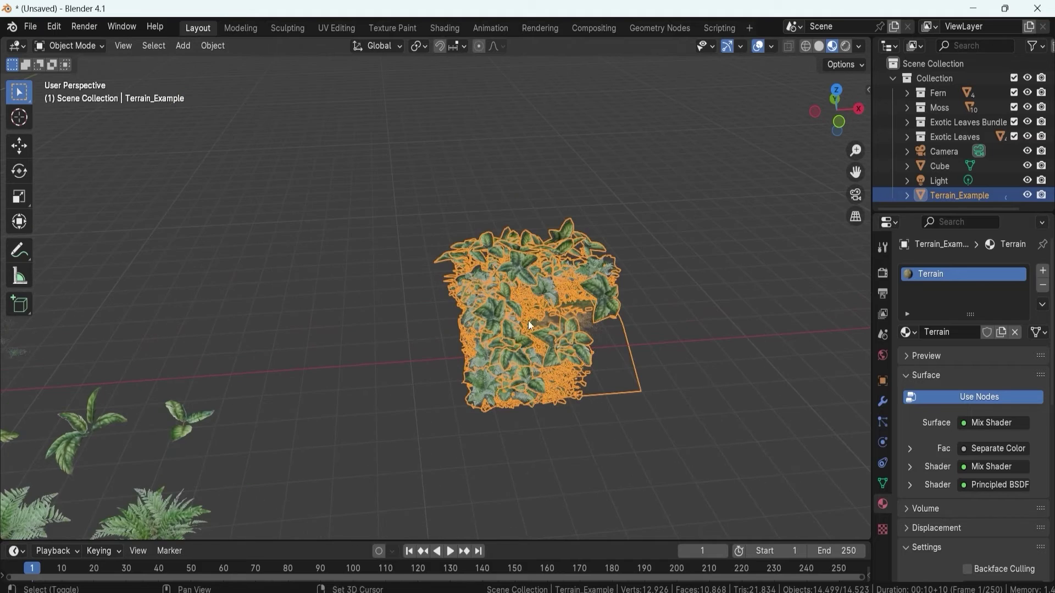
Step: Put Terrain_Example into Vertex Paint mode and check which paint brushes are available
{"action": "left_click", "coordinate": [63, 46]}
{"action": "left_click", "coordinate": [92, 109]}
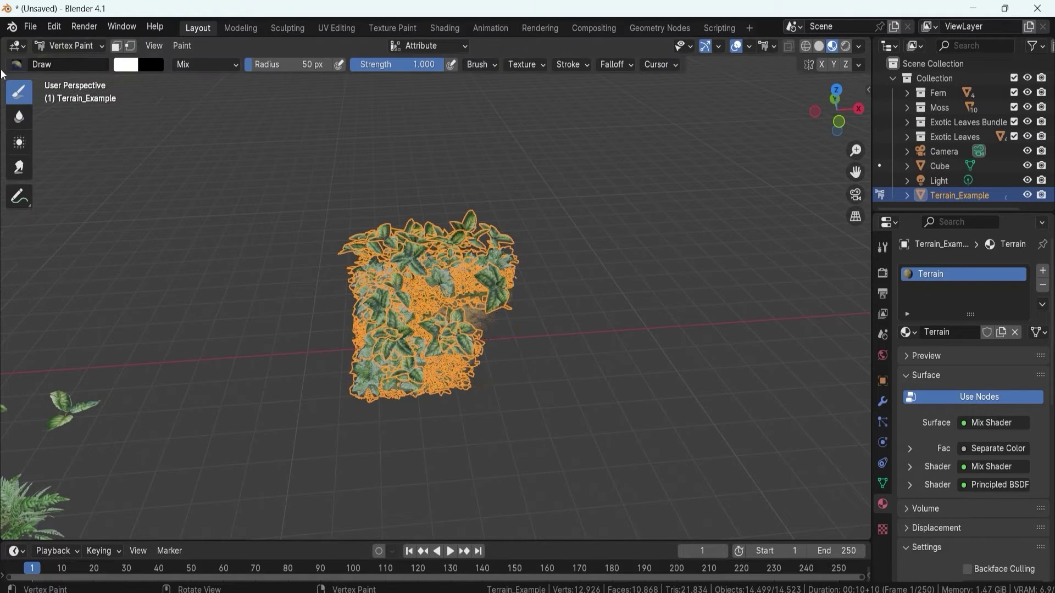
{"action": "left_click", "coordinate": [16, 64]}
Step: Start appending from "Jungle Terrain Geometry Node - Copy.blend" and browse its Brush folder to the T brushes
{"action": "left_click", "coordinate": [32, 27]}
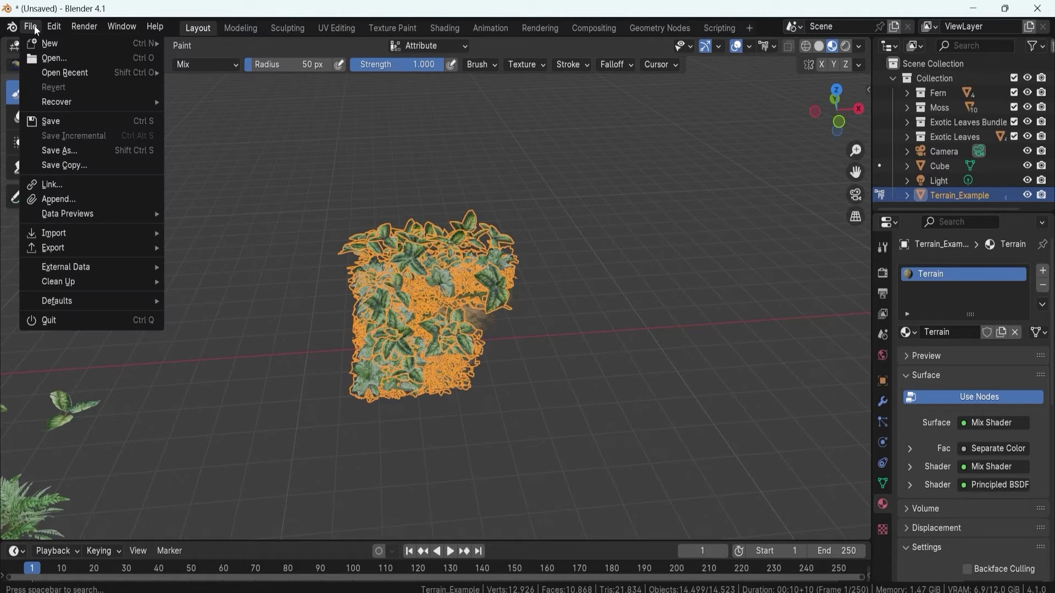
{"action": "left_click", "coordinate": [77, 195]}
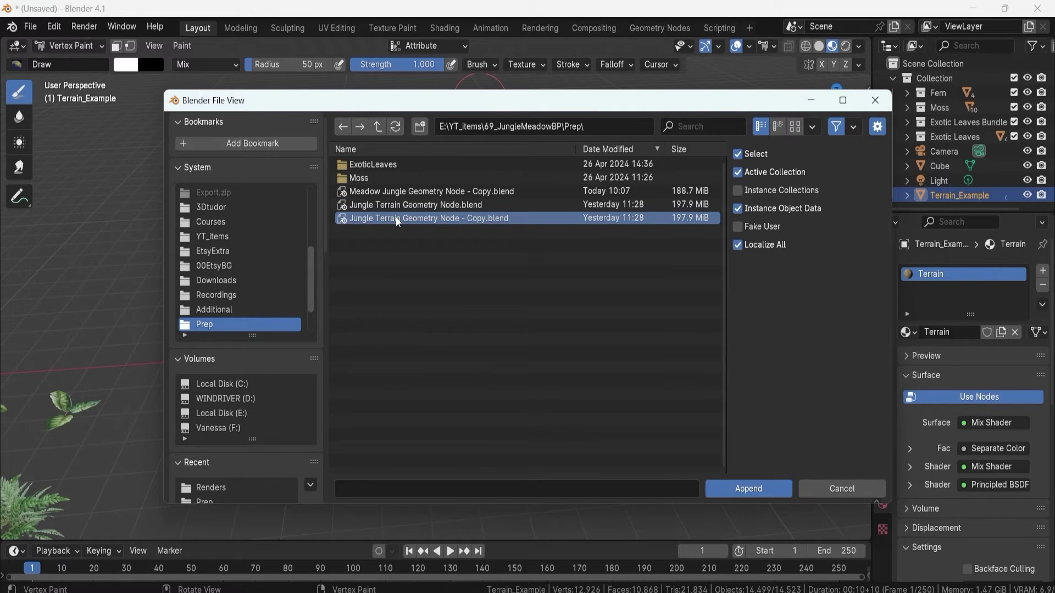
{"action": "double_click", "coordinate": [396, 217]}
{"action": "left_click", "coordinate": [381, 164]}
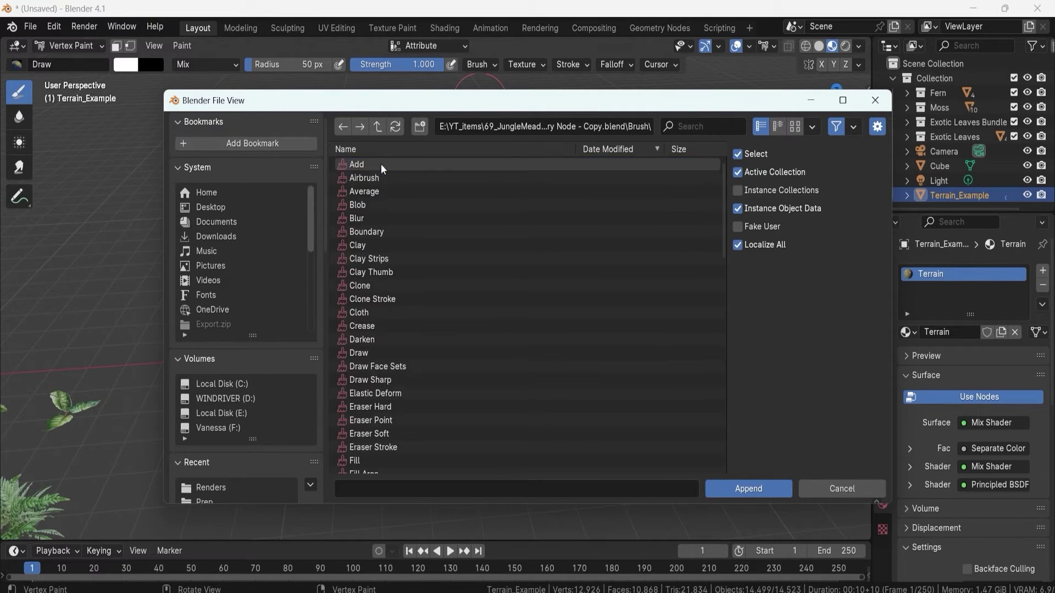
{"action": "scroll", "coordinate": [397, 252], "scroll_direction": "down", "scroll_amount": 10}
{"action": "scroll", "coordinate": [398, 252], "scroll_direction": "down", "scroll_amount": 10}
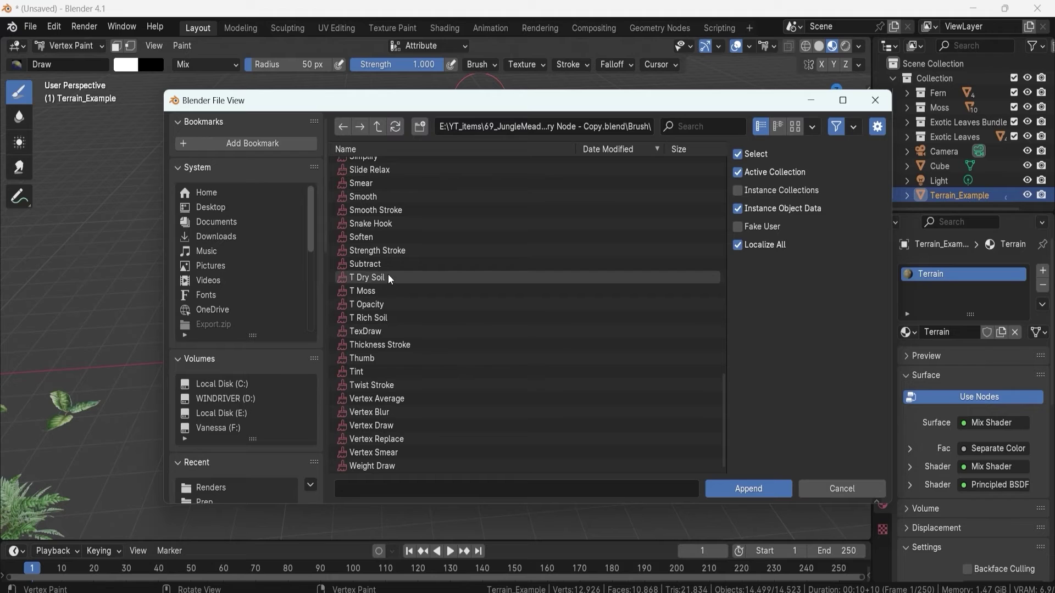
Step: Append the T Dry Soil, T Moss, T Opacity and T Rich Soil brushes to the new file
{"action": "left_click", "coordinate": [388, 276]}
{"action": "left_click", "coordinate": [380, 293], "text": "shift"}
{"action": "left_click", "coordinate": [386, 304], "text": "shift"}
{"action": "left_click", "coordinate": [390, 317], "text": "shift"}
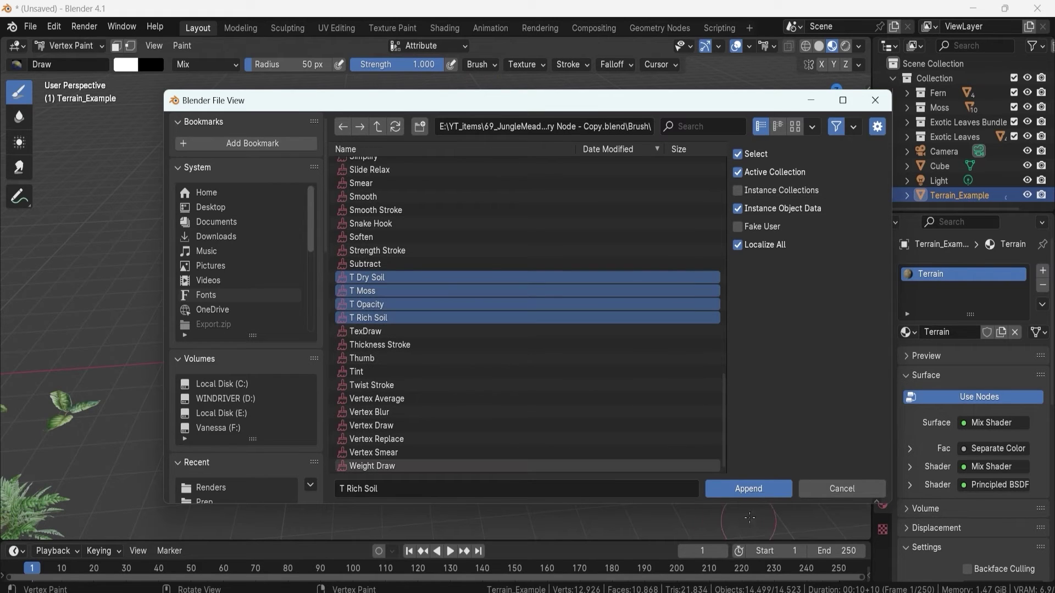
{"action": "left_click", "coordinate": [747, 489]}
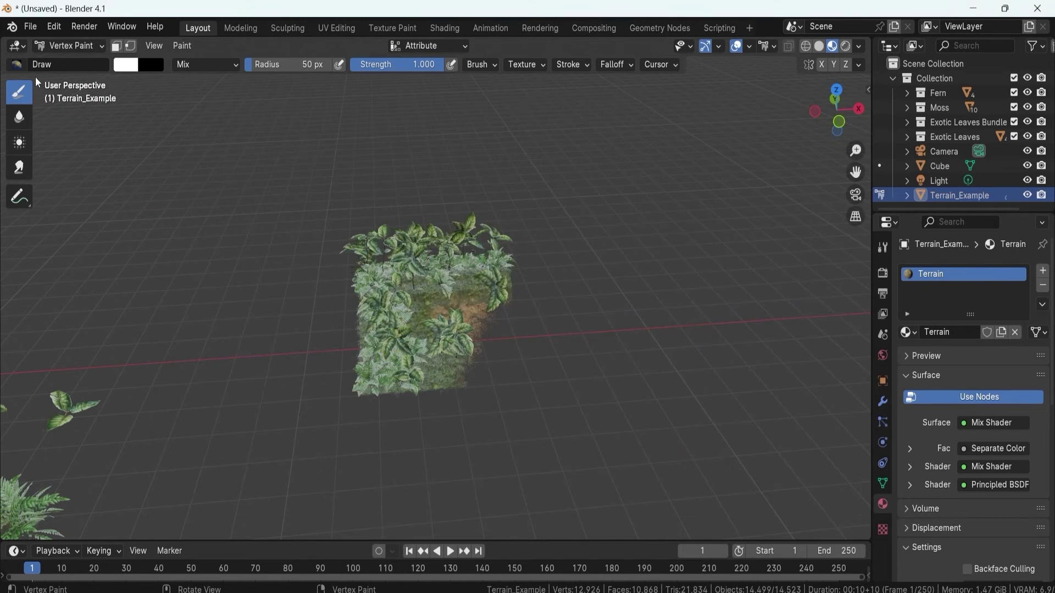
Step: Make T Opacity the active vertex paint brush and look over the terrain's edge
{"action": "left_click", "coordinate": [18, 65]}
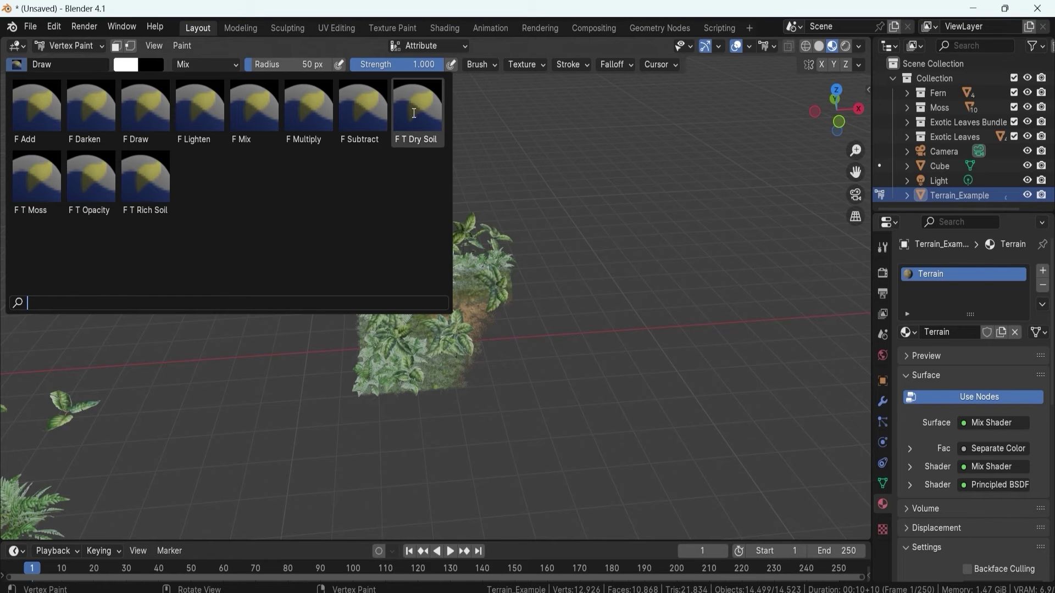
{"action": "left_click", "coordinate": [90, 179]}
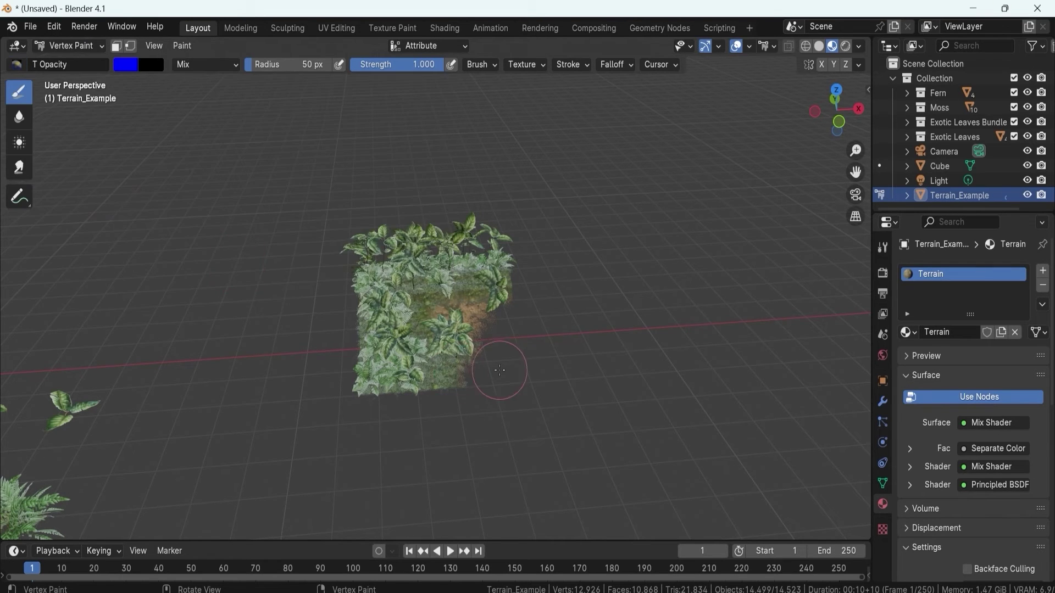
{"action": "scroll", "coordinate": [499, 370], "scroll_direction": "up", "scroll_amount": 6}
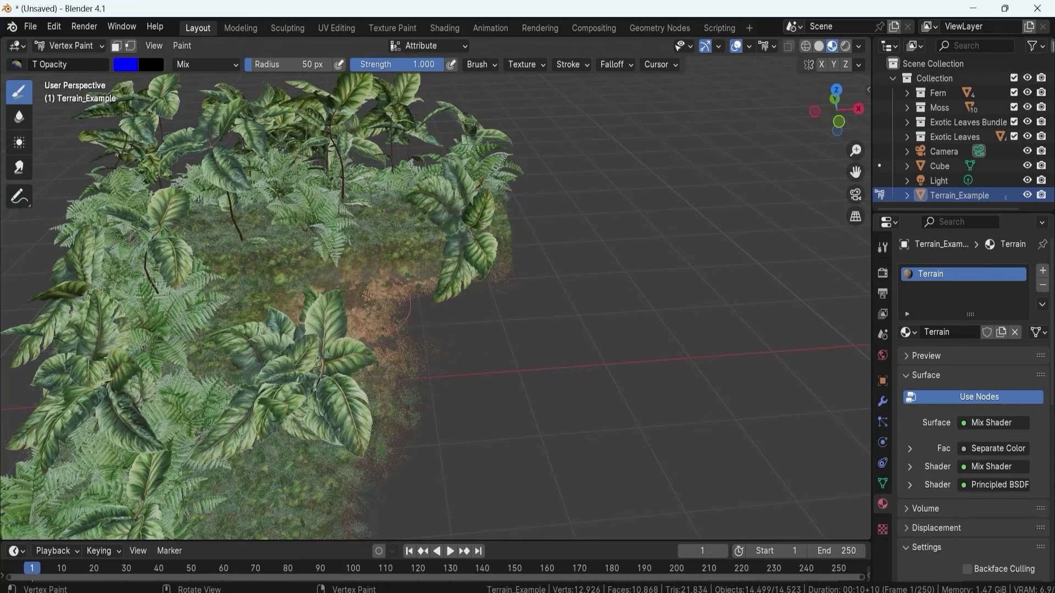
{"action": "scroll", "coordinate": [438, 356], "scroll_direction": "down", "scroll_amount": 8}
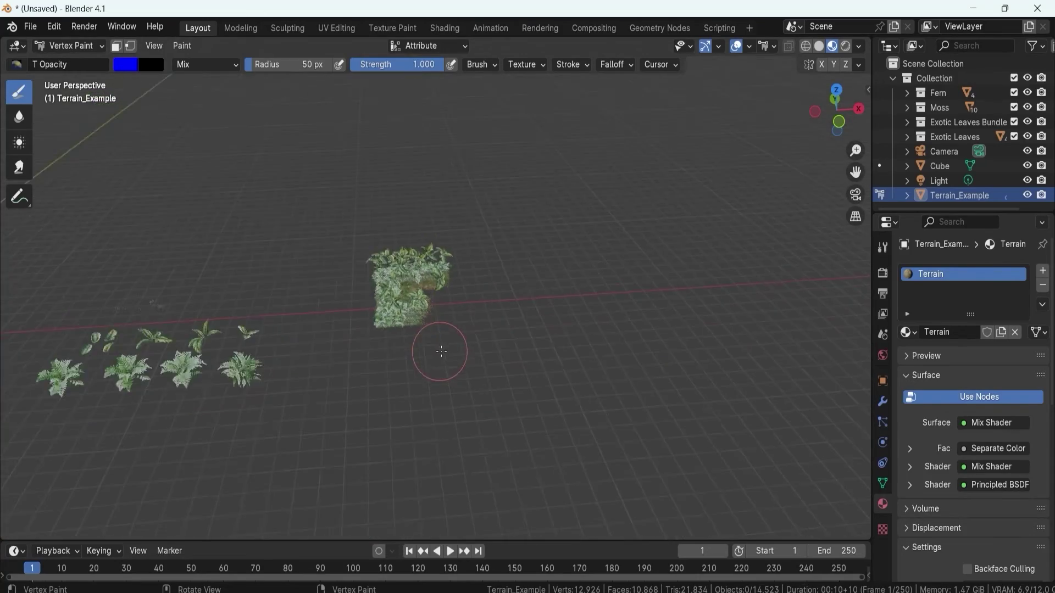